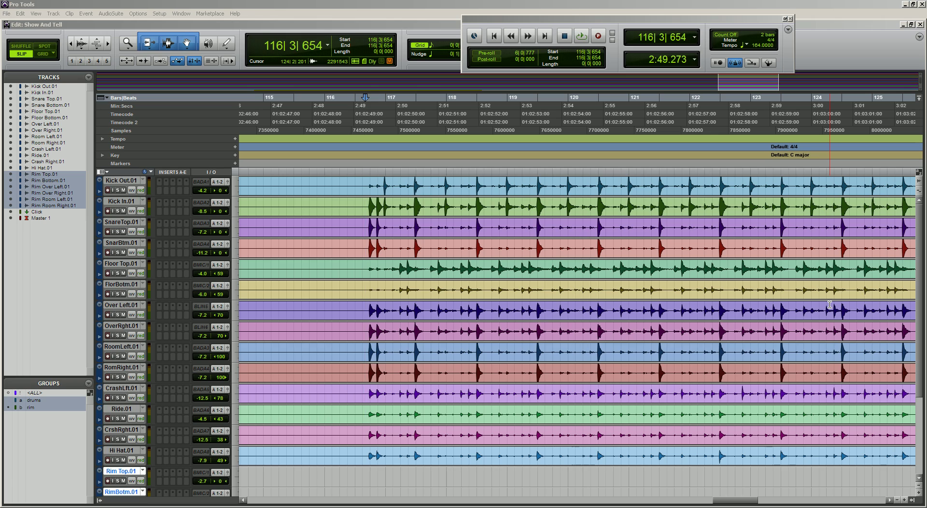
# - Play the drum section from 116|3|684 and check the track levels in the Mix window
pyautogui.press('space')
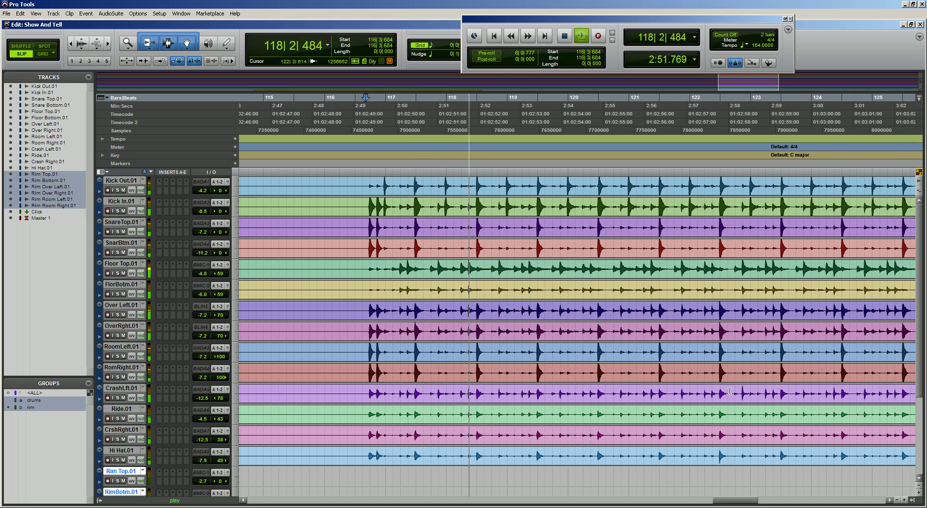
pyautogui.hotkey('ctrl', '=')
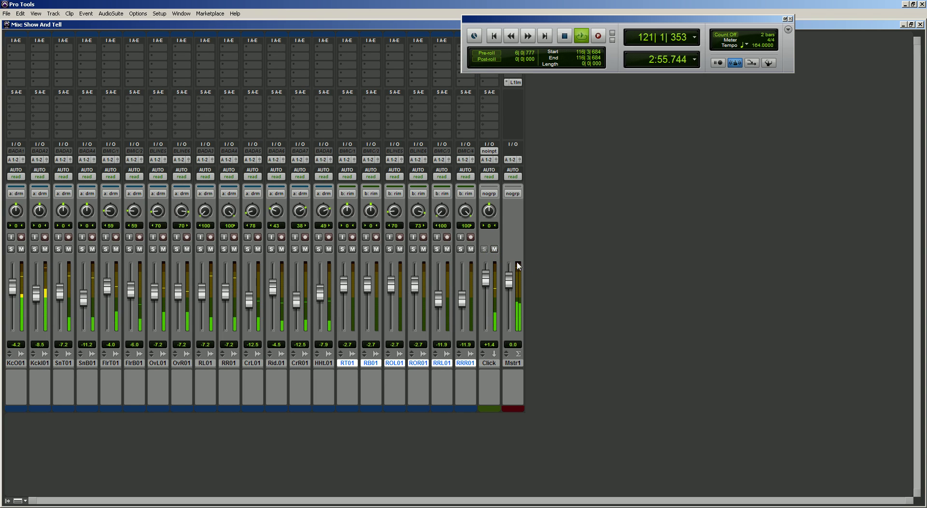
pyautogui.hotkey('ctrl', '=')
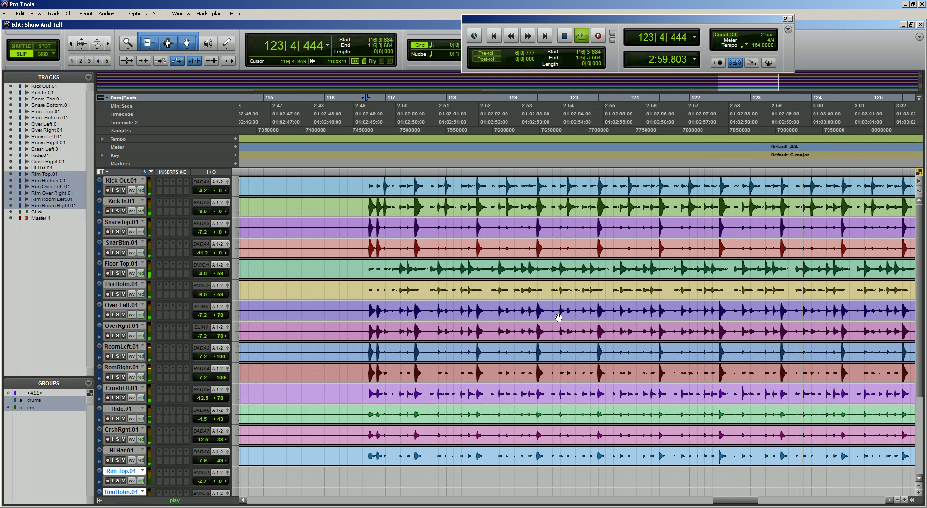
pyautogui.press('space')
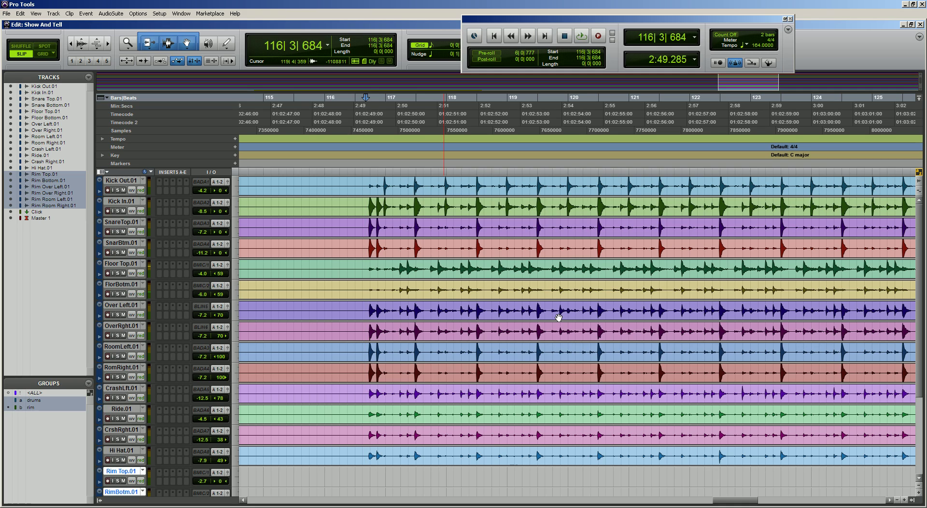
# - Inspect the snare hits leading into bar 117 and the first kick hit at 116|4|943
pyautogui.click(369, 261)
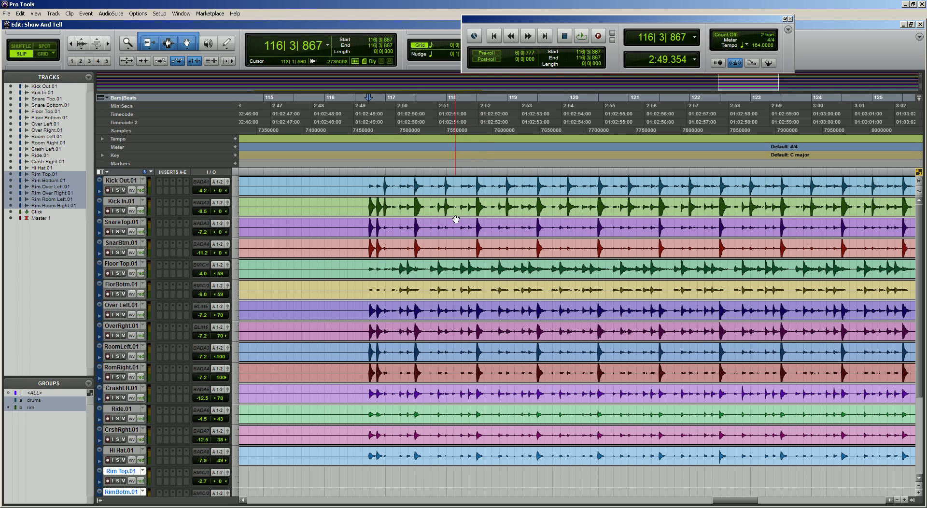
pyautogui.click(377, 241)
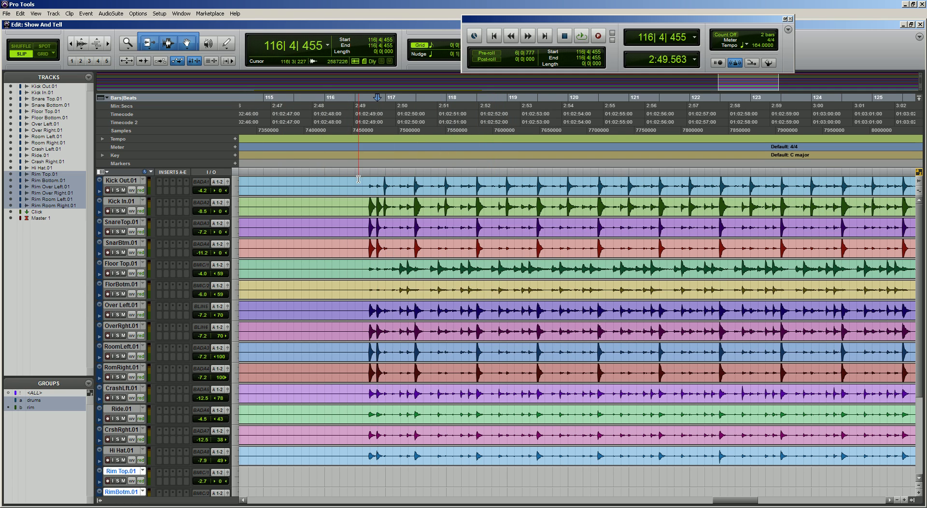
pyautogui.click(384, 184)
pyautogui.press('t')
pyautogui.press('t')
pyautogui.press('t')
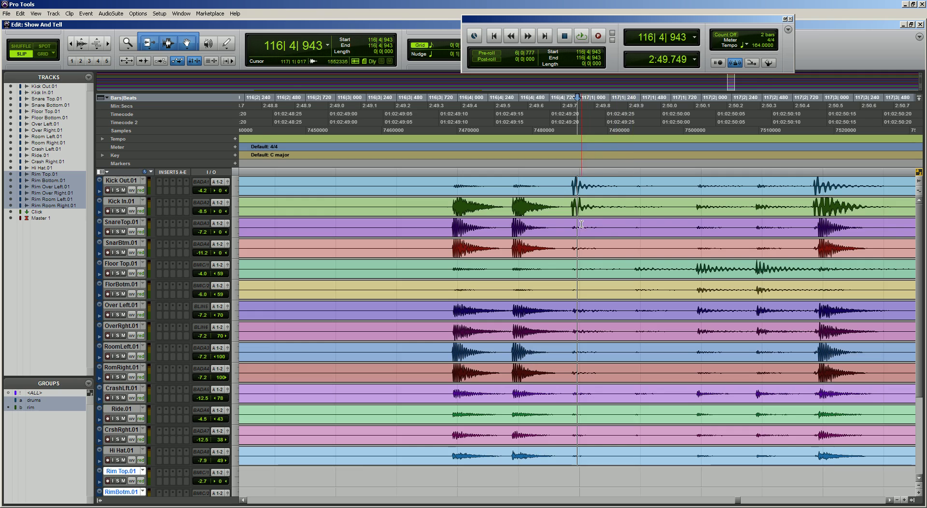
# - Switch editing to Grid mode and play the drums from 117|1|000
pyautogui.hscroll(5, 581, 219)
pyautogui.click(332, 184)
pyautogui.click(42, 54)
pyautogui.click(333, 442)
pyautogui.press('space')
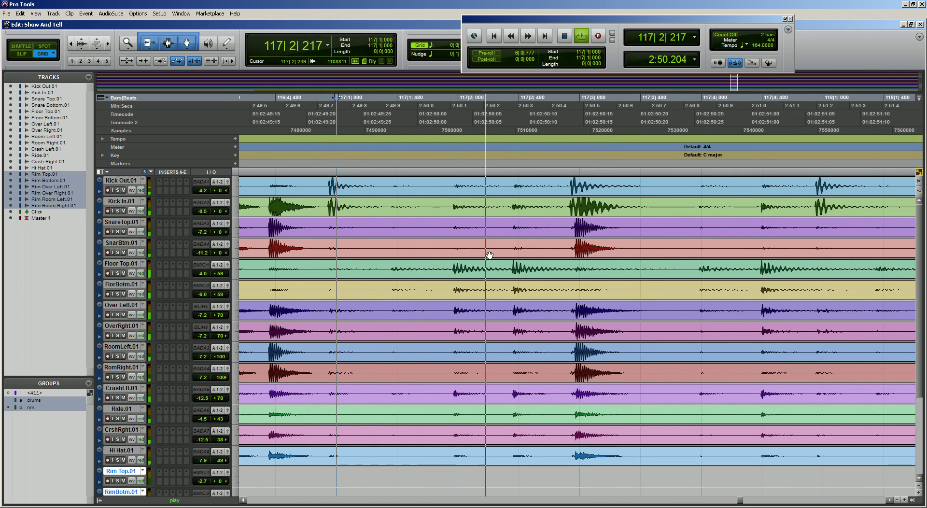
pyautogui.hotkey('ctrl', '[')
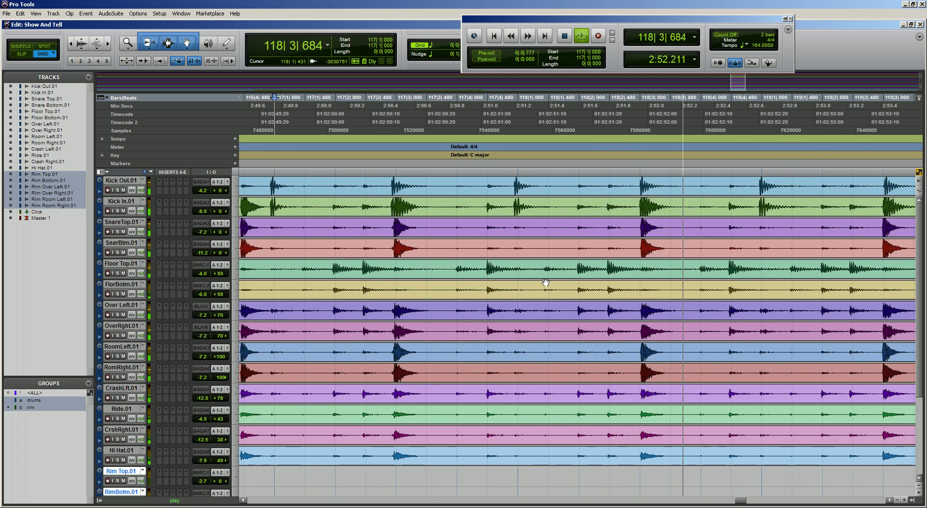
pyautogui.hotkey('ctrl', '[')
pyautogui.hotkey('ctrl', '[')
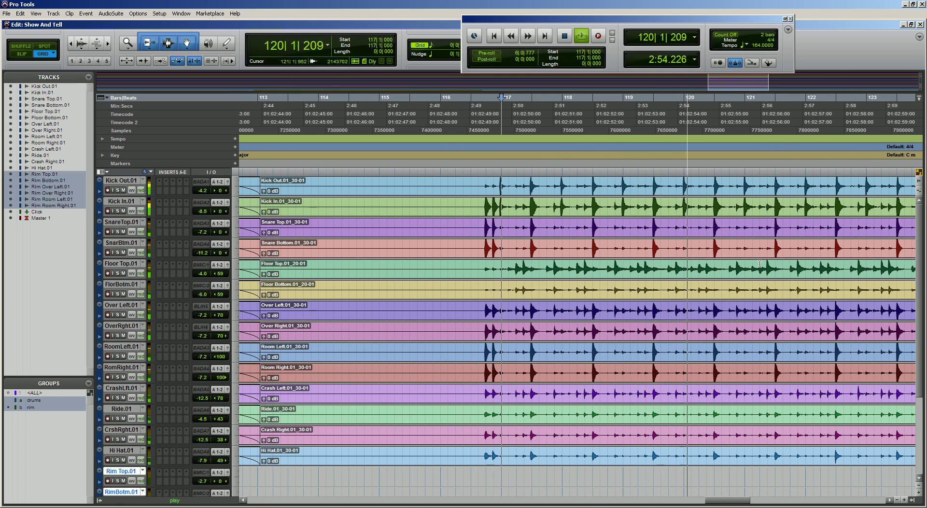
pyautogui.press('space')
# - Separate the clips on all drum tracks at 121|1|000 and 117|1|000
pyautogui.click(744, 182)
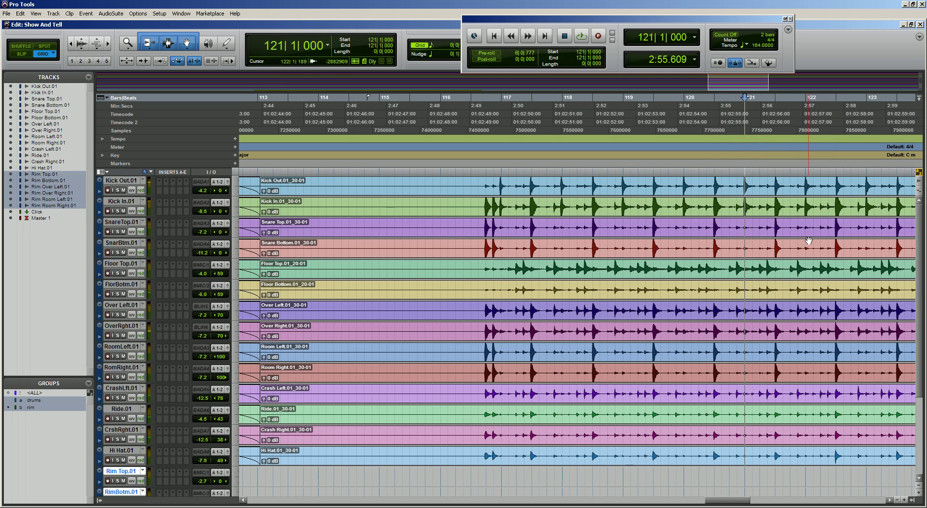
pyautogui.hotkey('ctrl', 'e')
pyautogui.click(501, 182)
pyautogui.hotkey('ctrl', 'e')
# - Set the grid value to 1/64 note for a close-up edit around the separation at bar 117
pyautogui.hotkey('ctrl', ']')
pyautogui.hotkey('ctrl', ']')
pyautogui.click(574, 221)
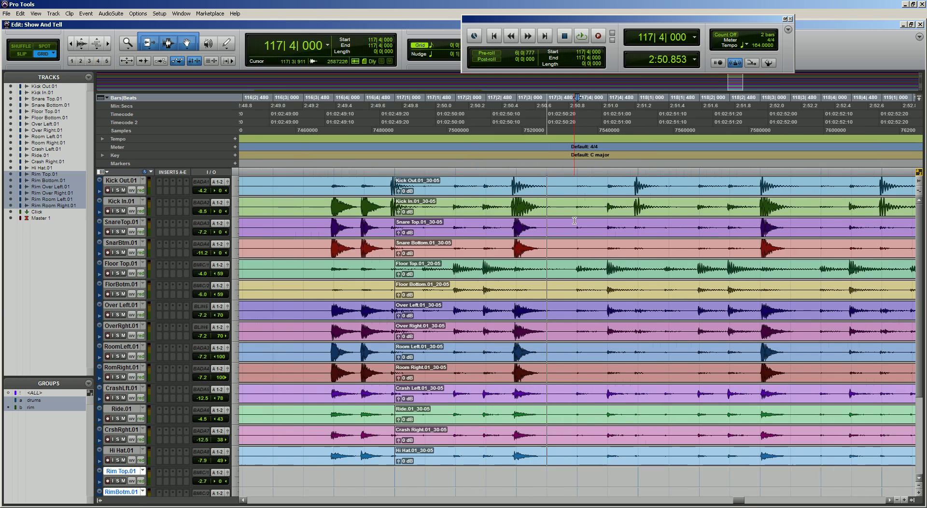
pyautogui.press('t')
pyautogui.press('t')
pyautogui.hscroll(-7, 446, 226)
pyautogui.hscroll(5, 456, 240)
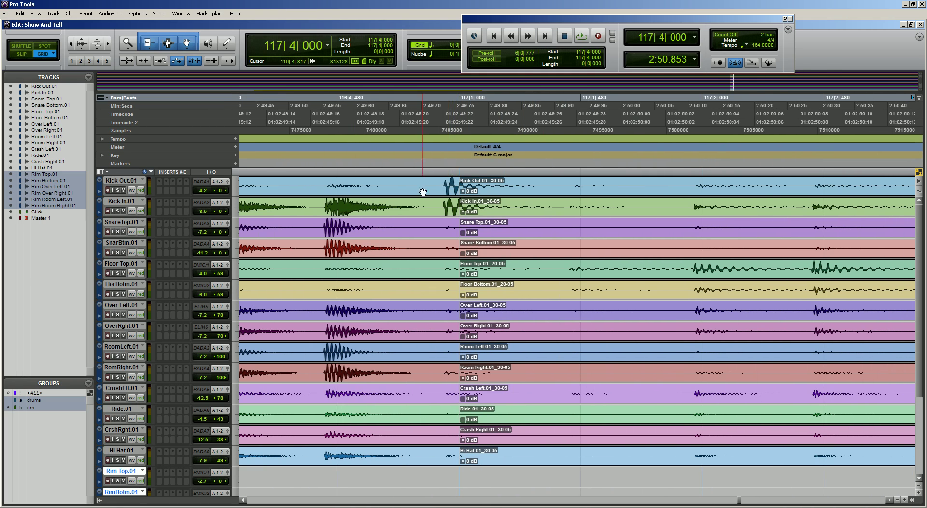
pyautogui.click(437, 52)
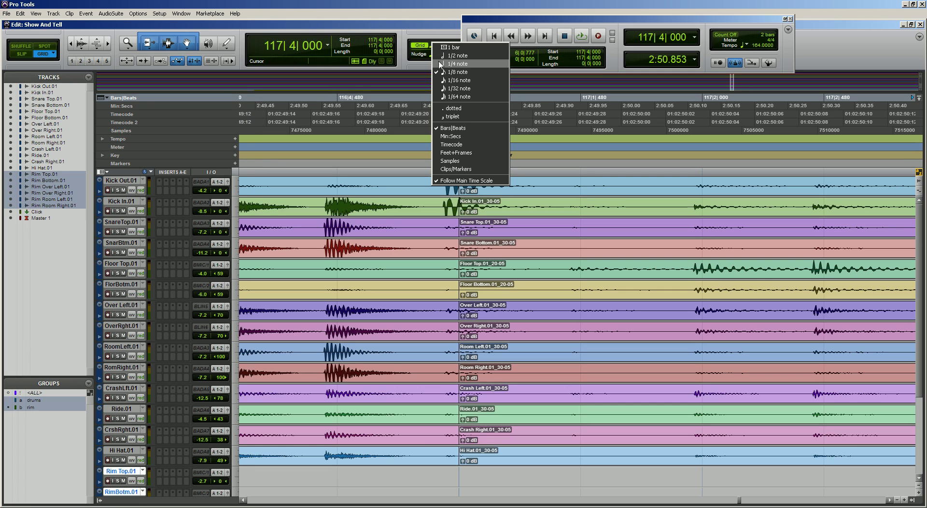
pyautogui.click(462, 92)
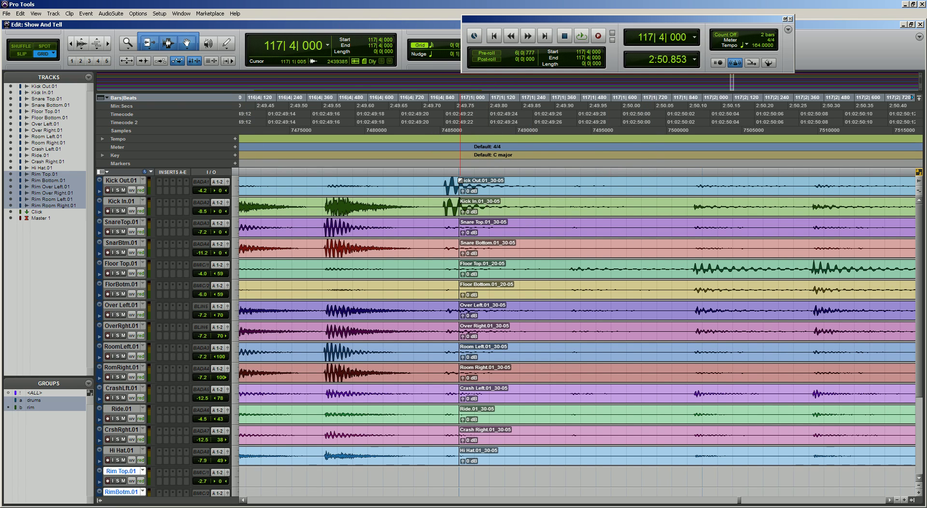
# - Switch to Slip mode and extend the start of the bar 117 drum clips back to 116|4|846, ahead of the kick hit
pyautogui.click(30, 56)
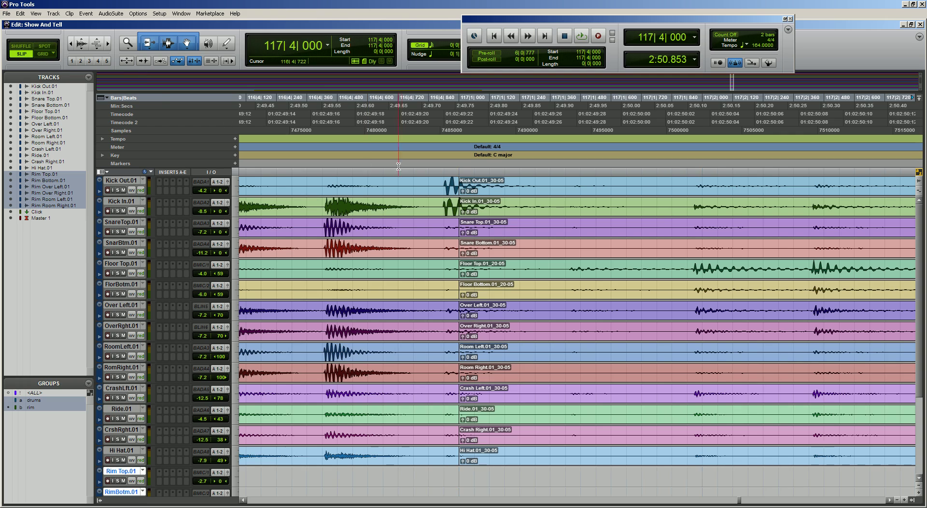
pyautogui.moveTo(457, 185); pyautogui.dragTo(431, 186)
pyautogui.moveTo(518, 217); pyautogui.dragTo(489, 217)
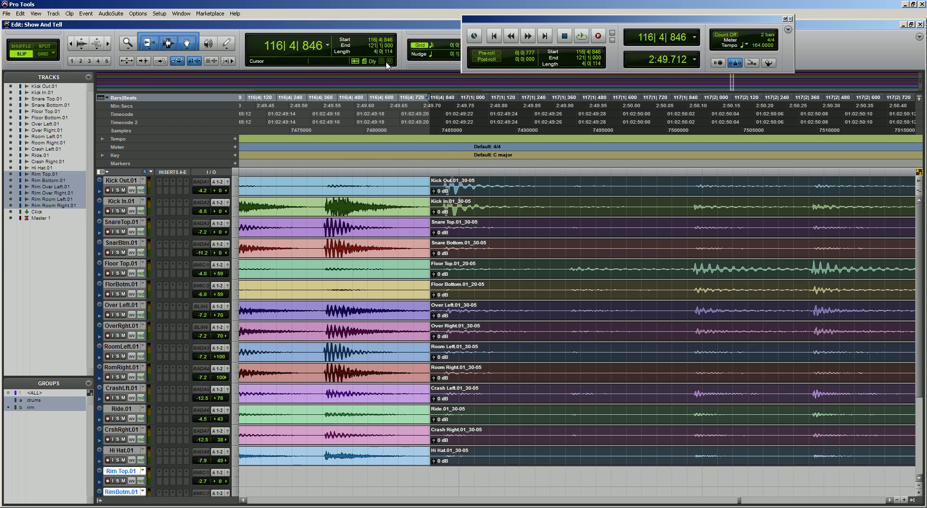
# - Change the grid to a coarser note value and clear the clip selection
pyautogui.click(433, 46)
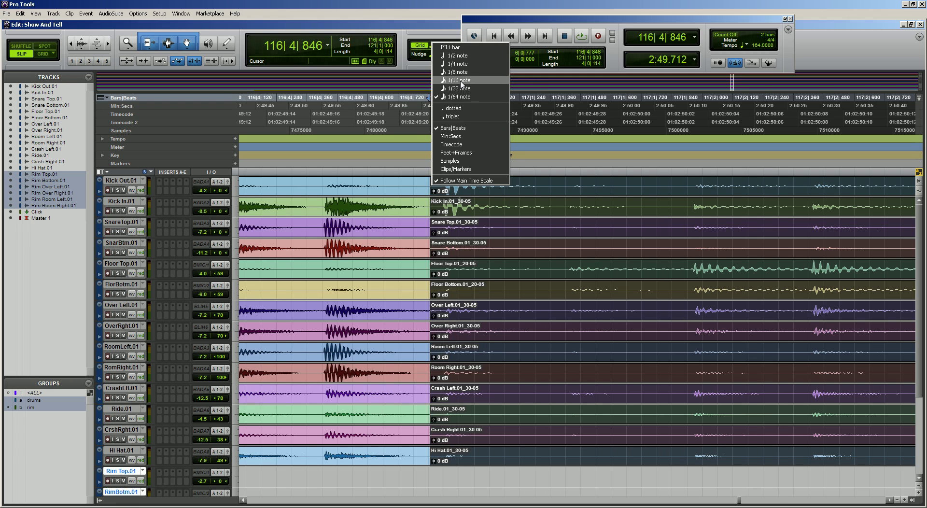
pyautogui.click(460, 82)
pyautogui.click(470, 183)
pyautogui.click(544, 182)
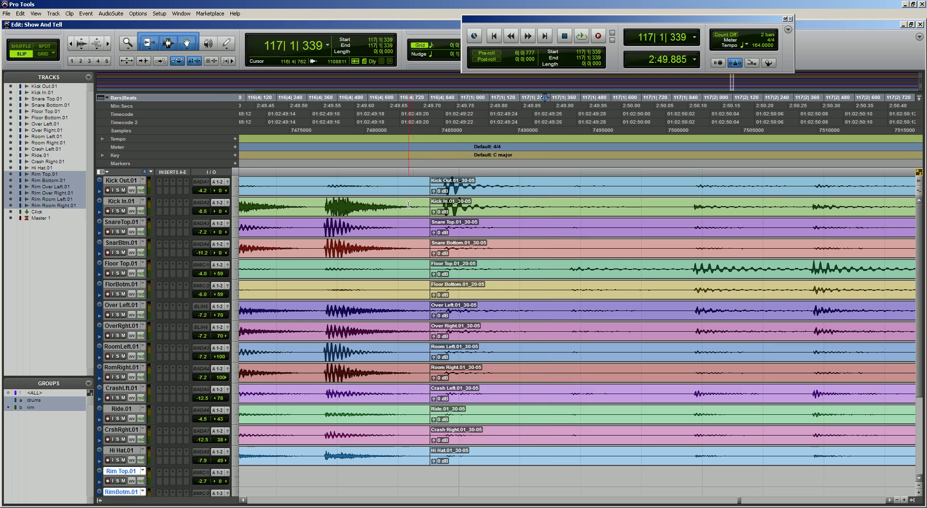
# - Enable Tab to Transient and separate all drum clips at the first kick transient, 116|4|899
pyautogui.click(144, 60)
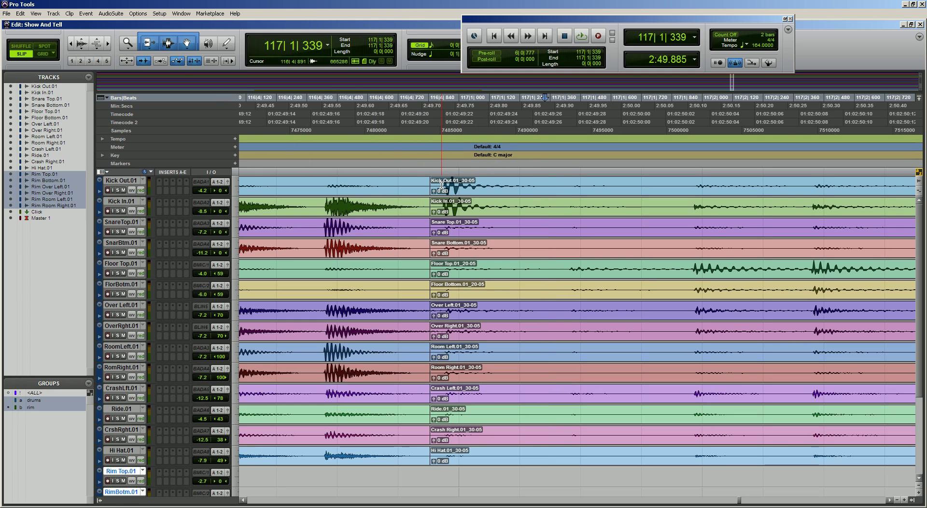
pyautogui.click(441, 185)
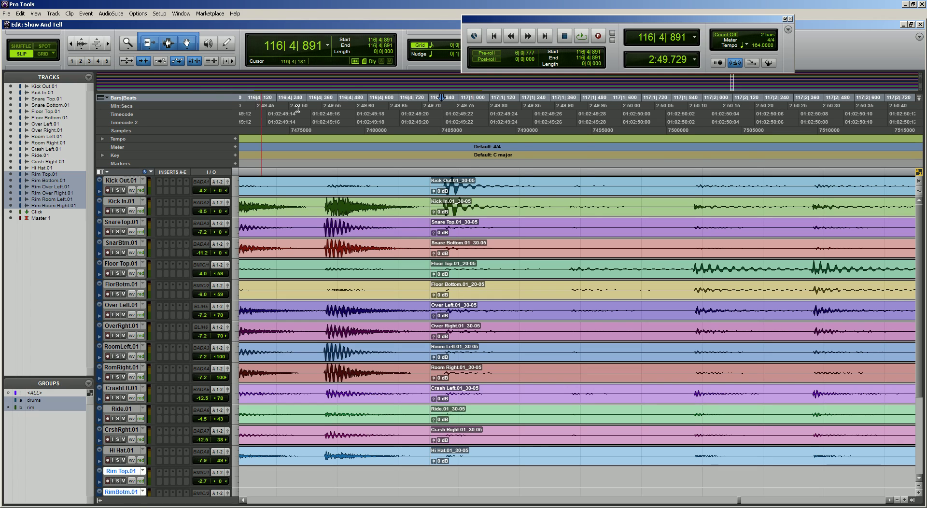
pyautogui.press('Tab')
pyautogui.click(392, 222)
pyautogui.press('Tab')
pyautogui.press('Tab')
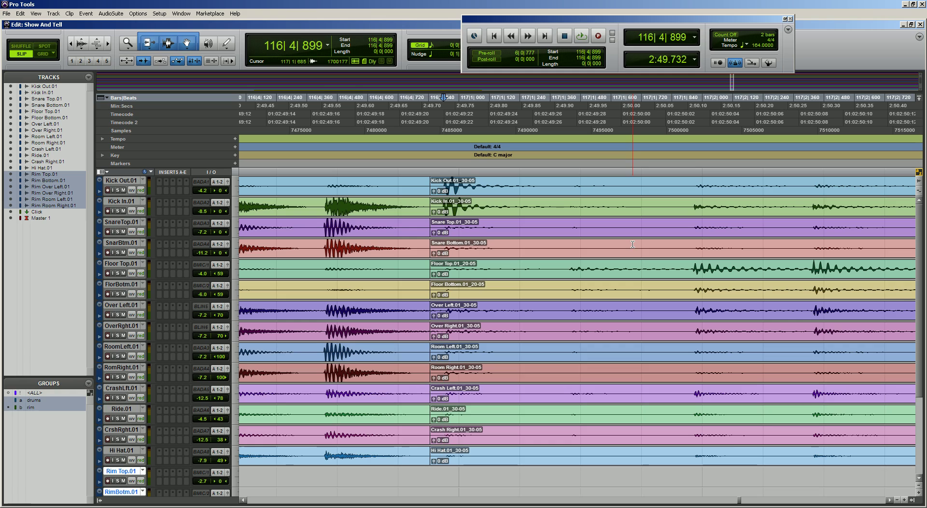
pyautogui.hotkey('ctrl', 'e')
# - Separate all drum clips at each successive transient from 117|1|435 through 118|3|008
pyautogui.press('Tab')
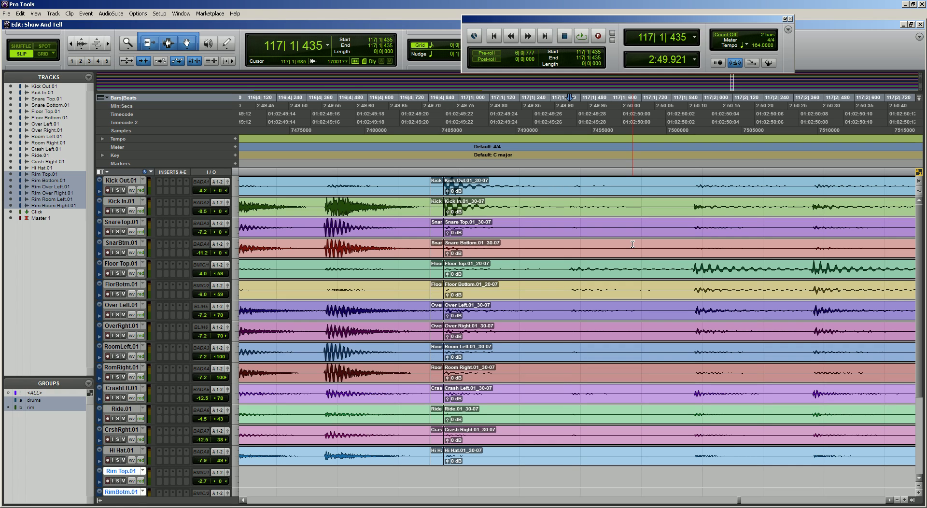
pyautogui.hotkey('ctrl', 'e')
pyautogui.press('Tab')
pyautogui.hotkey('ctrl', 'e')
pyautogui.press('Tab')
pyautogui.hotkey('ctrl', 'e')
pyautogui.press('Tab')
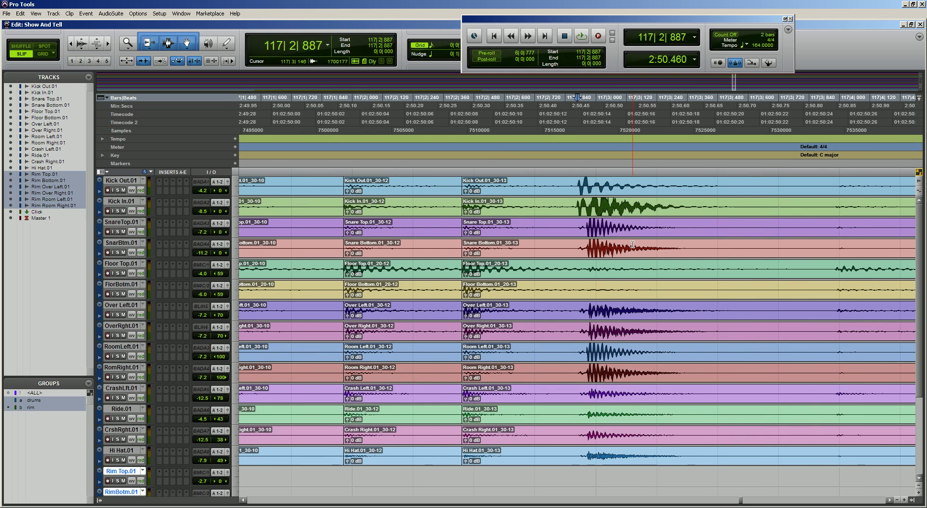
pyautogui.hotkey('ctrl', 'e')
pyautogui.press('Tab')
pyautogui.hotkey('ctrl', 'e')
pyautogui.press('Tab')
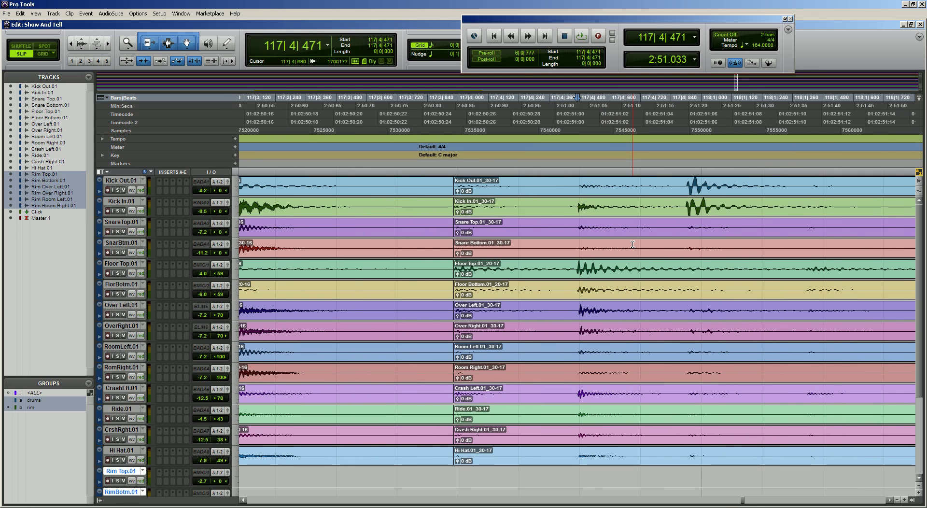
pyautogui.hotkey('ctrl', 'e')
pyautogui.press('Tab')
pyautogui.hotkey('ctrl', 'e')
pyautogui.press('Tab')
pyautogui.hotkey('ctrl', 'e')
pyautogui.press('Tab')
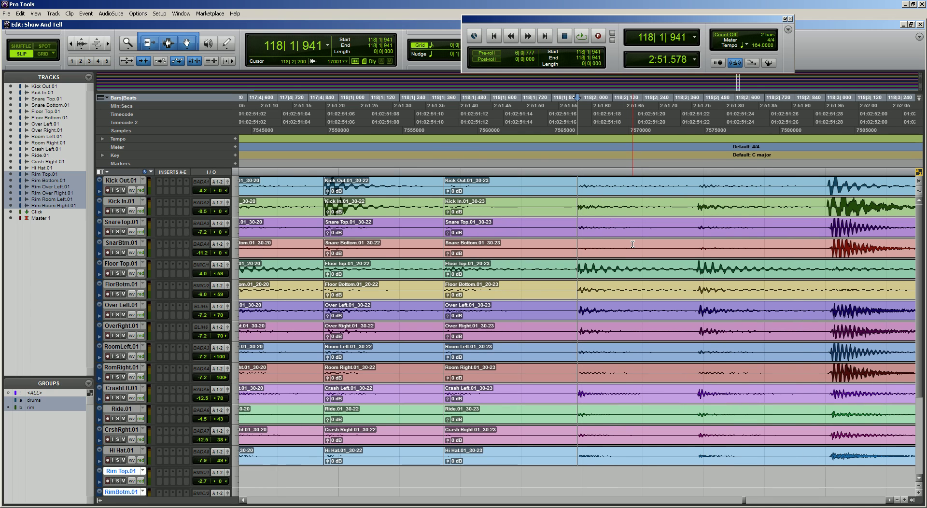
pyautogui.hotkey('ctrl', 'e')
pyautogui.press('Tab')
pyautogui.hotkey('ctrl', 'e')
pyautogui.press('Tab')
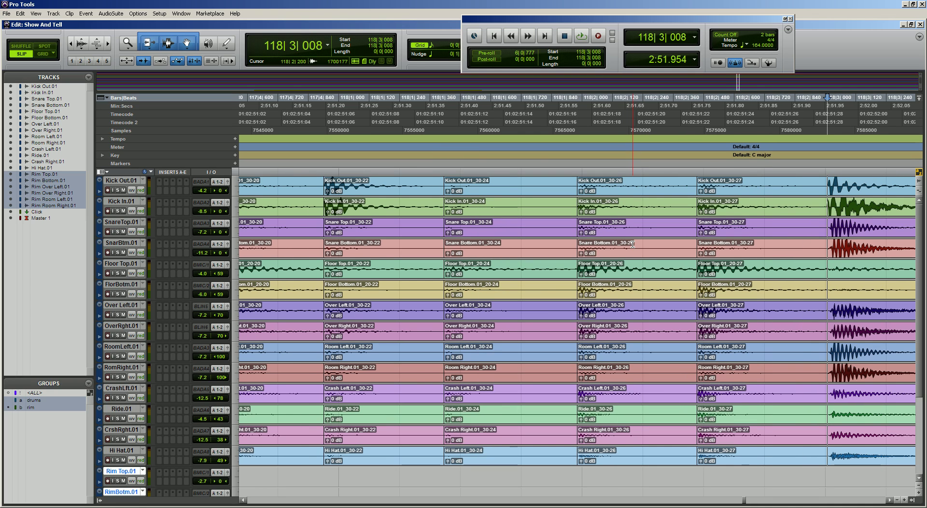
pyautogui.hotkey('ctrl', 'e')
pyautogui.press('Tab')
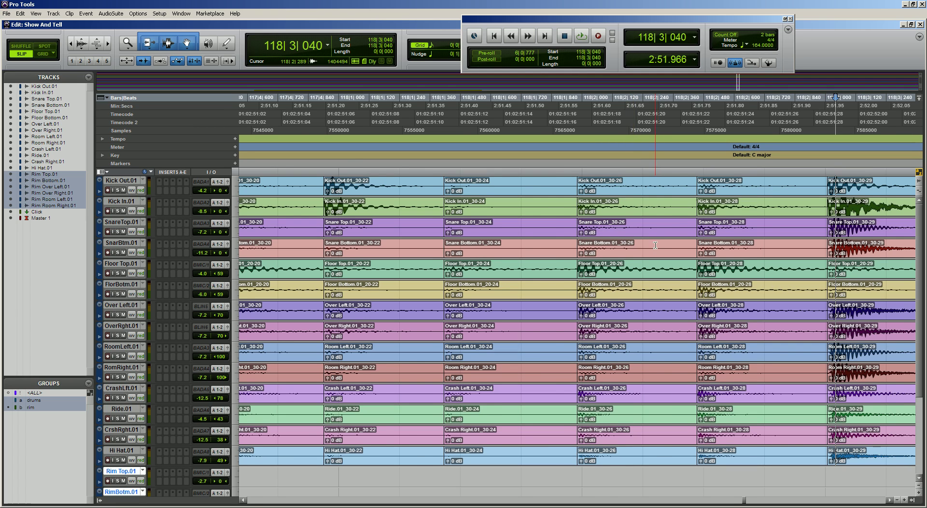
# - Separate all drum clips at each successive transient from 118|3|947 through 119|1|453
pyautogui.press('r')
pyautogui.press('r')
pyautogui.hscroll(-6, 538, 337)
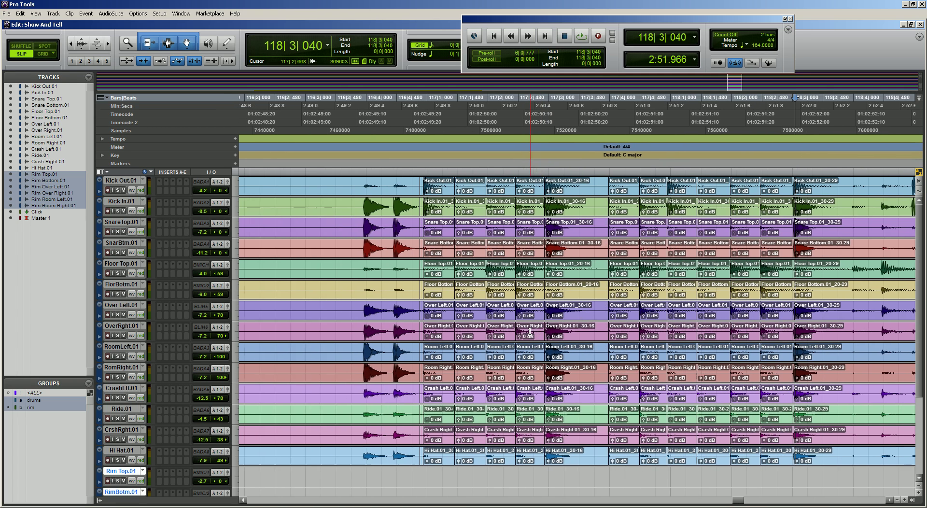
pyautogui.hscroll(6, 542, 333)
pyautogui.hscroll(-2, 550, 331)
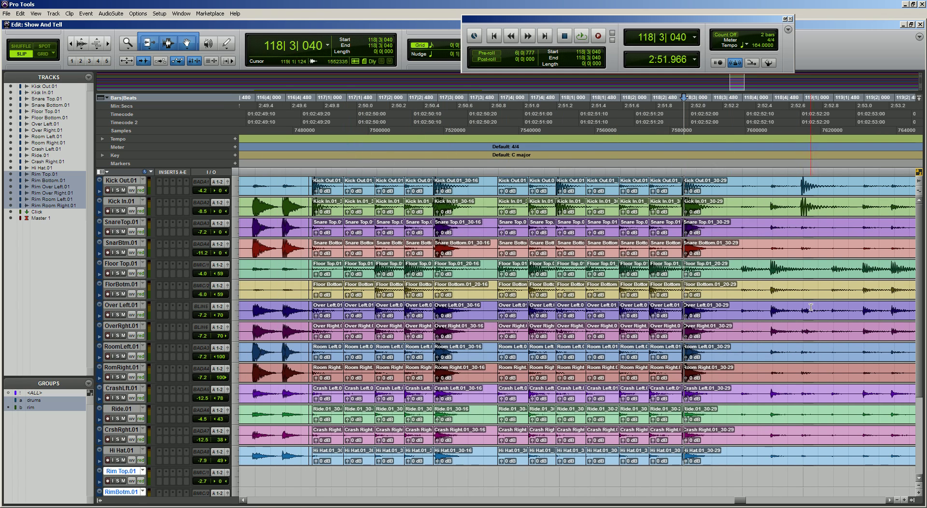
pyautogui.hotkey('ctrl', ']')
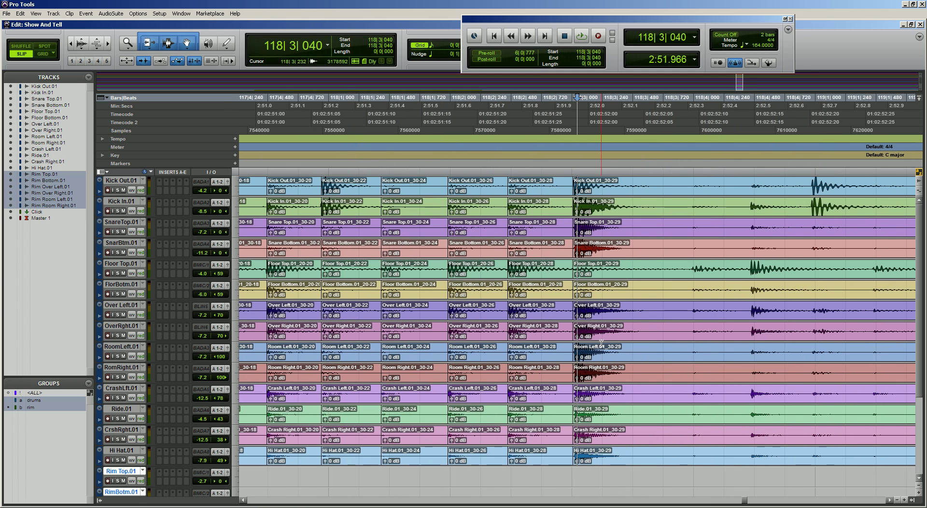
pyautogui.press('Tab')
pyautogui.press('Tab')
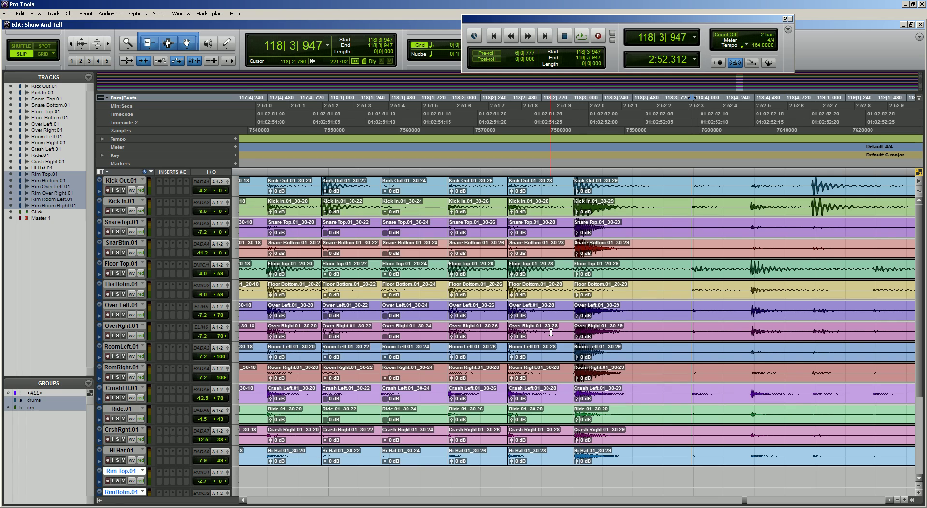
pyautogui.press('b')
pyautogui.press('Tab')
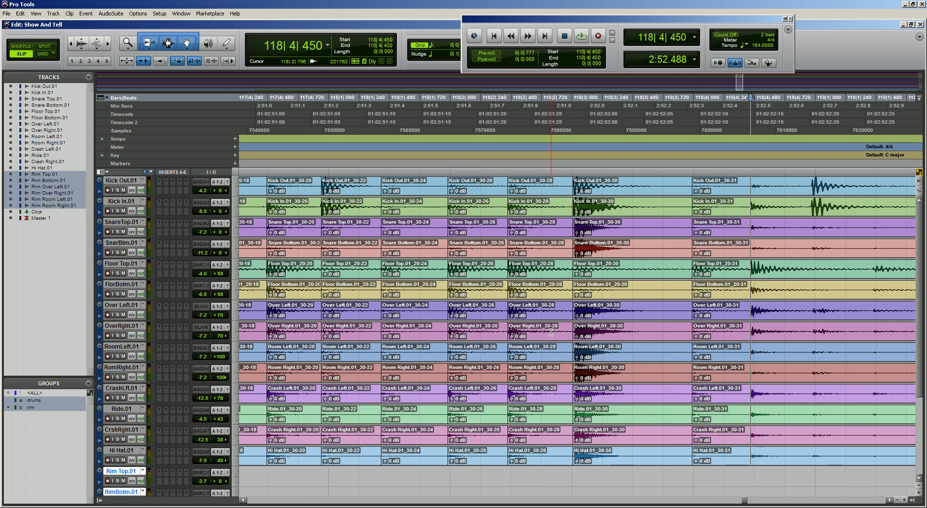
pyautogui.press('b')
pyautogui.press('Tab')
pyautogui.press('b')
pyautogui.press('Tab')
pyautogui.press('b')
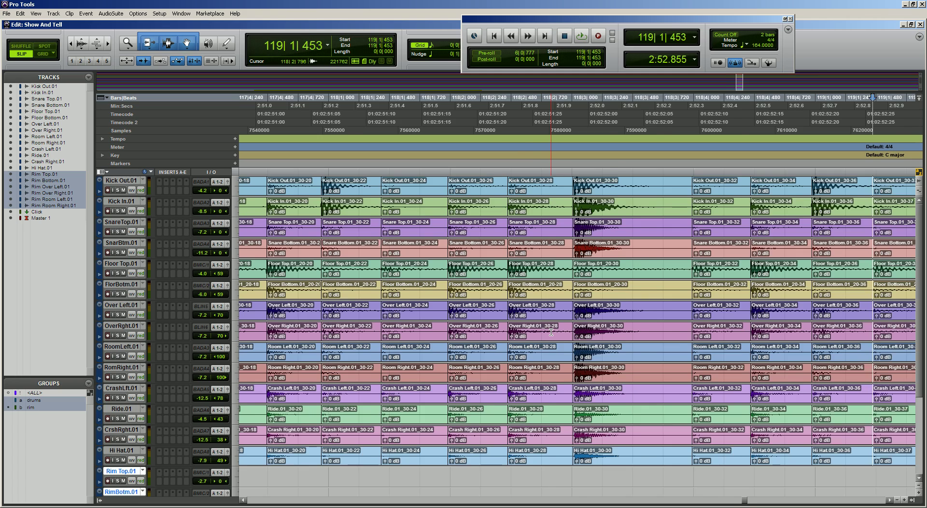
# - Separate all drum clips at every transient after 119|1|453, through the kick hit at 119|4|937
pyautogui.press('Tab')
pyautogui.press('b')
pyautogui.press('Tab')
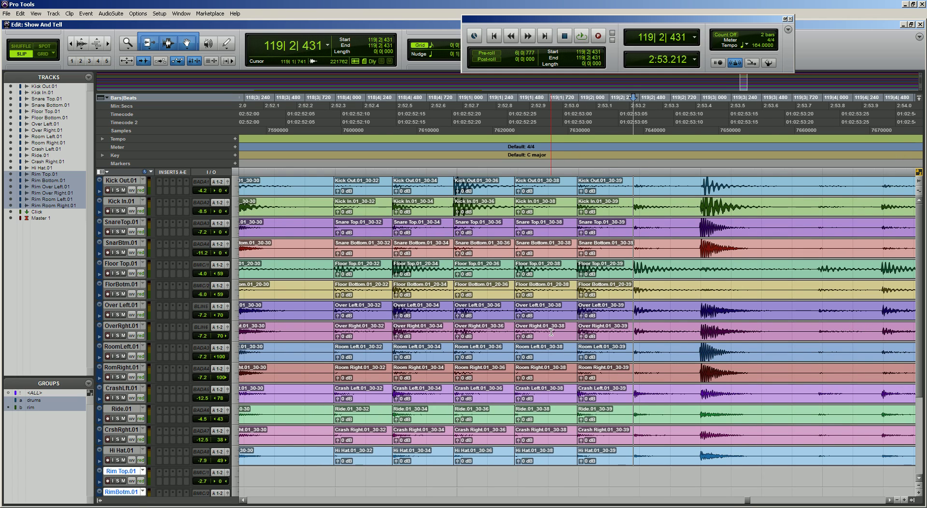
pyautogui.press('b')
pyautogui.press('Tab')
pyautogui.press('b')
pyautogui.press('Tab')
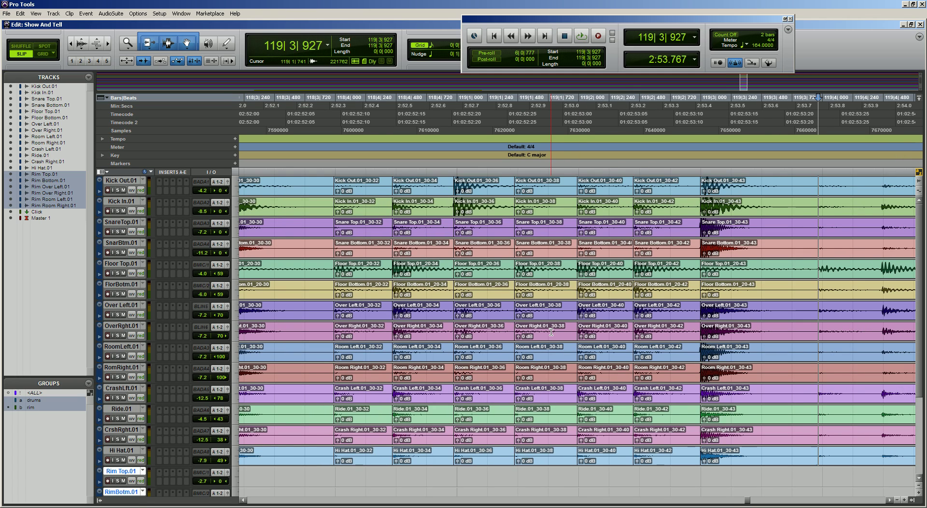
pyautogui.press('b')
pyautogui.press('Tab')
pyautogui.press('b')
pyautogui.press('Tab')
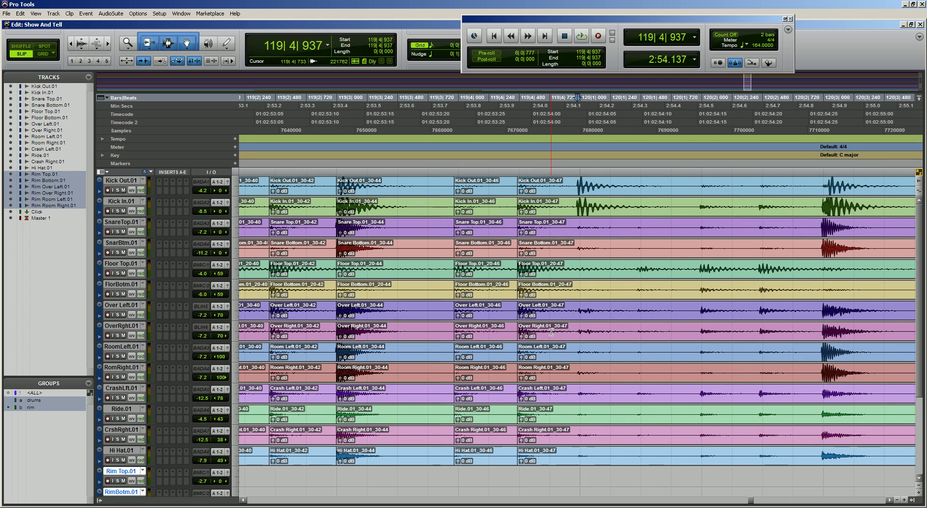
pyautogui.press('b')
# - Separate all drum clips at every transient after 119|4|937, through the snare hit at 120|2|947
pyautogui.press('Tab')
pyautogui.press('b')
pyautogui.press('Tab')
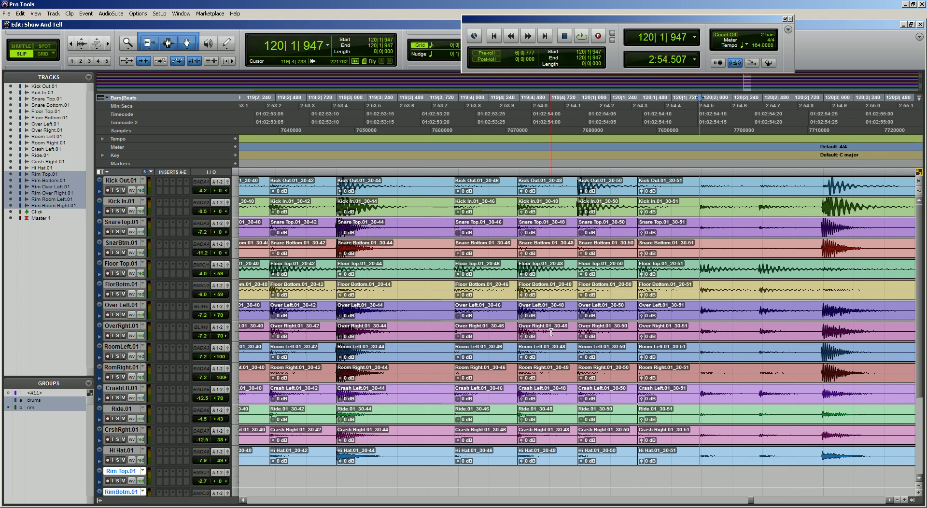
pyautogui.press('b')
pyautogui.press('Tab')
pyautogui.press('b')
pyautogui.press('Tab')
pyautogui.press('b')
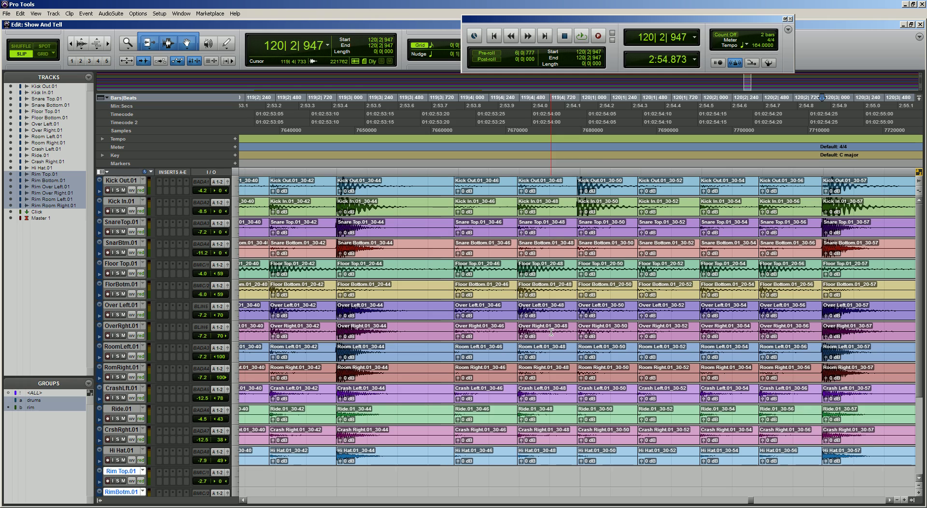
# - Switch to Grid mode and select the four-bar range from 117|1|000 to 121|1|000 on the empty Rim Top track
pyautogui.press('r')
pyautogui.press('r')
pyautogui.press('r')
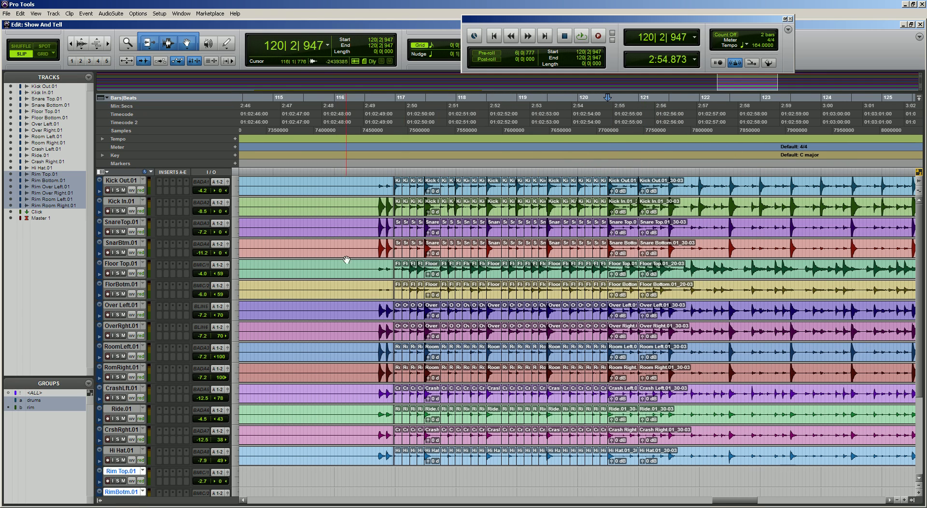
pyautogui.click(397, 483)
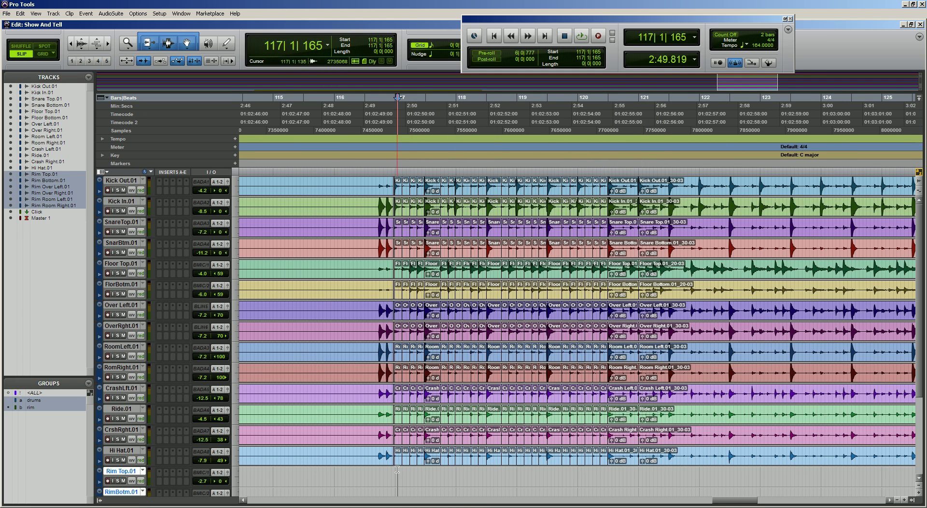
pyautogui.click(40, 56)
pyautogui.moveTo(395, 481); pyautogui.dragTo(639, 481)
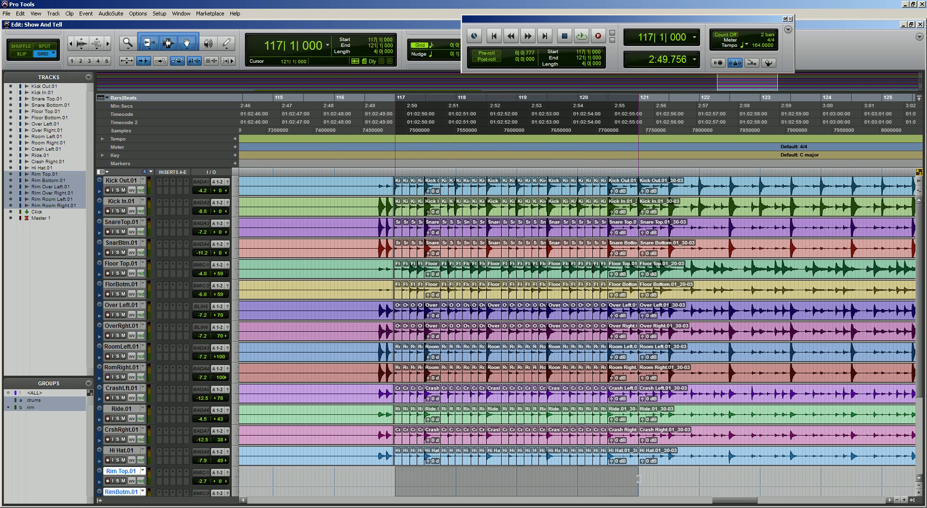
# - Separate all drum clips at the last two transients before bar 121, 120|3|952 and 120|4|464
pyautogui.click(611, 482)
pyautogui.press('t')
pyautogui.press('t')
pyautogui.press('t')
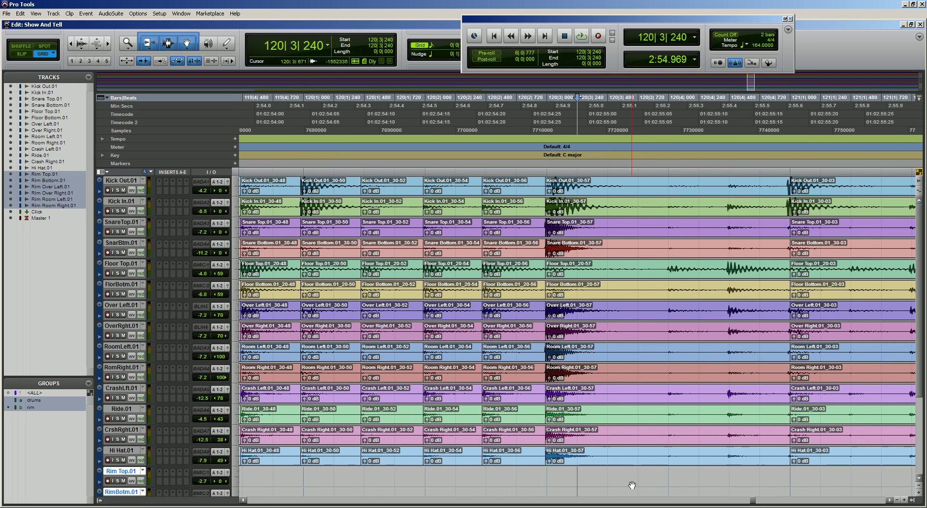
pyautogui.click(615, 449)
pyautogui.press('Tab')
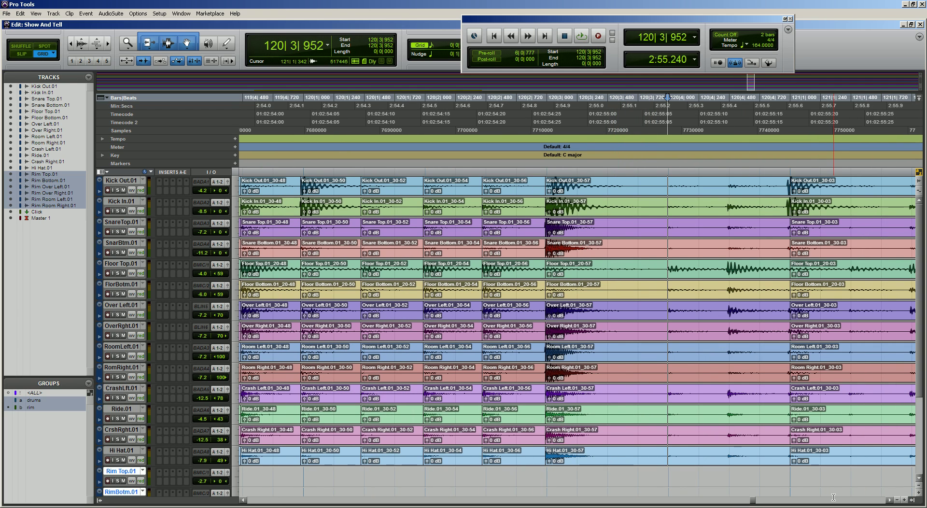
pyautogui.hotkey('ctrl', 'e')
pyautogui.press('Tab')
pyautogui.hotkey('ctrl', 'e')
pyautogui.press('Tab')
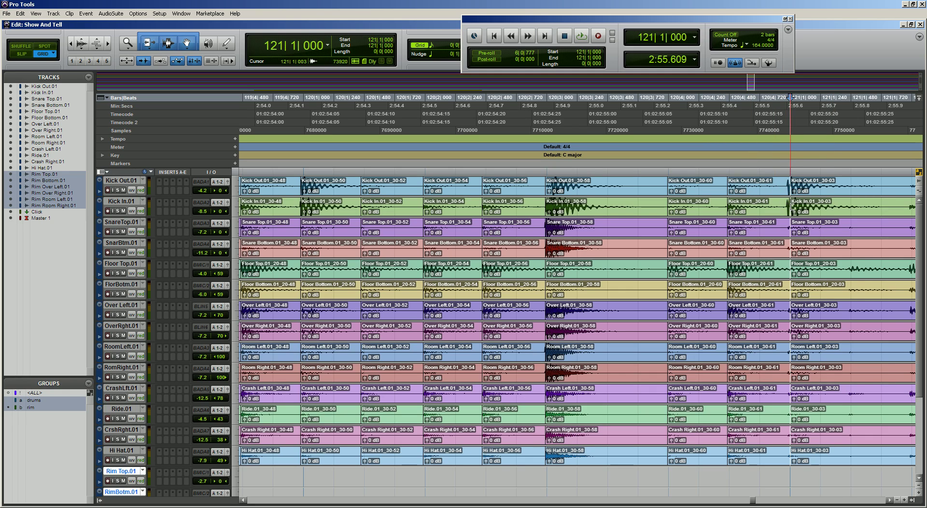
# - Extend the last drum clips past bar 121 to 121|1|114, and separate them in Slip mode at the kick transient, 120|4|936
pyautogui.moveTo(792, 206); pyautogui.dragTo(804, 227)
pyautogui.click(22, 55)
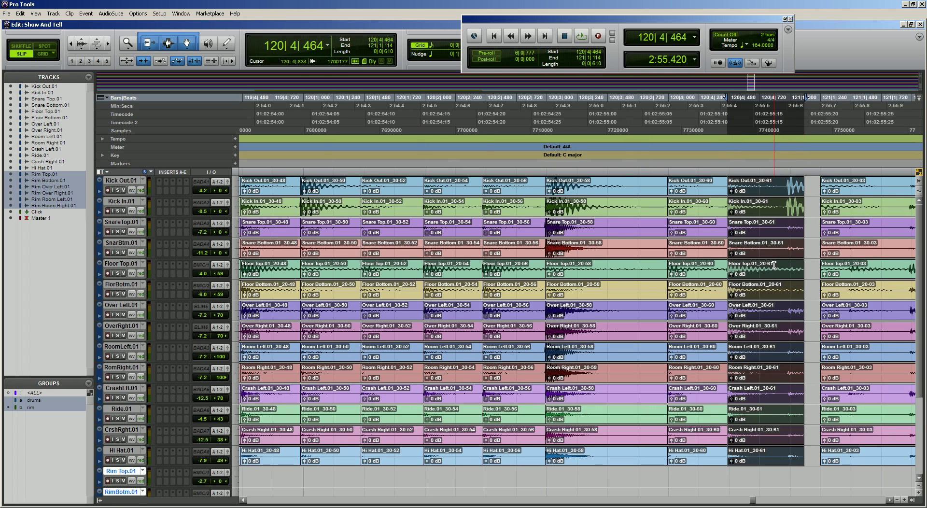
pyautogui.click(774, 265)
pyautogui.press('Tab')
pyautogui.press('b')
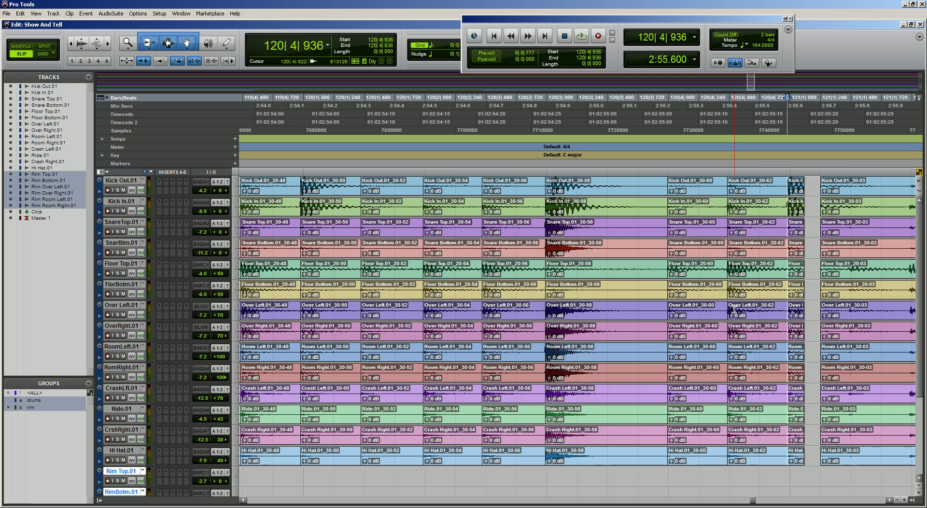
# - Return to Grid mode, select 117|1|000 to 121|1|000 and briefly play the separated section
pyautogui.press('F4')
pyautogui.hotkey('ctrl', '[')
pyautogui.hotkey('ctrl', '[')
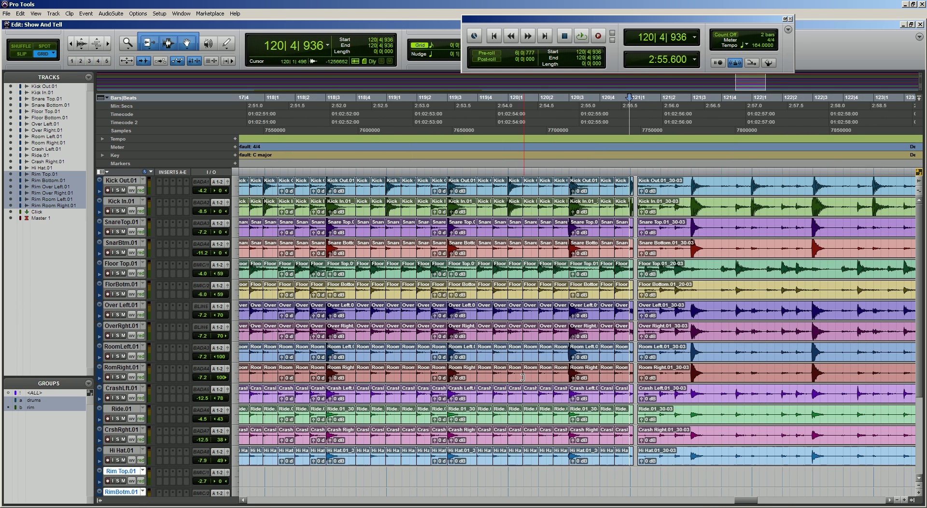
pyautogui.hotkey('ctrl', '[')
pyautogui.scroll(-2, 534, 425)
pyautogui.moveTo(367, 433); pyautogui.dragTo(604, 485)
pyautogui.press('space')
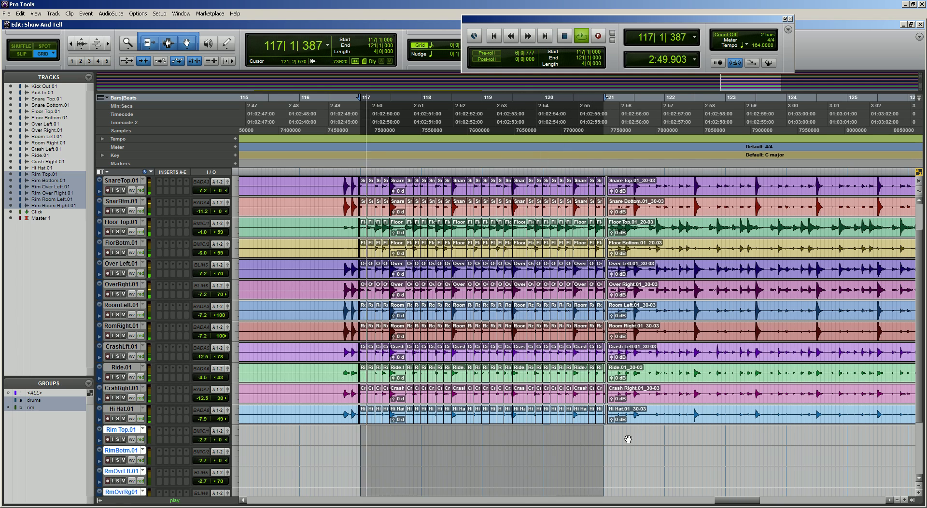
pyautogui.press('space')
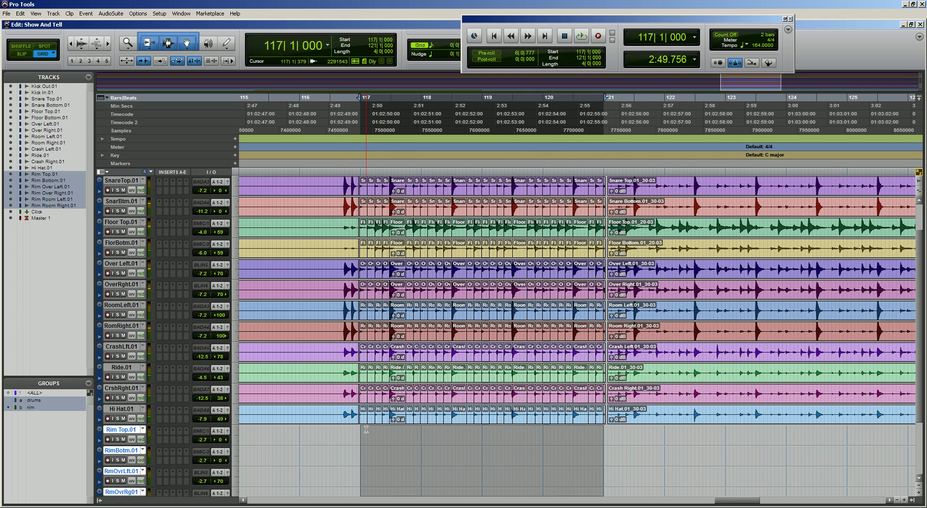
# - In Slip mode, move the clips of the first bar 117 kick hit later and set their start to 116|4|933
pyautogui.click(365, 429)
pyautogui.press('t')
pyautogui.press('t')
pyautogui.press('t')
pyautogui.press('t')
pyautogui.press('t')
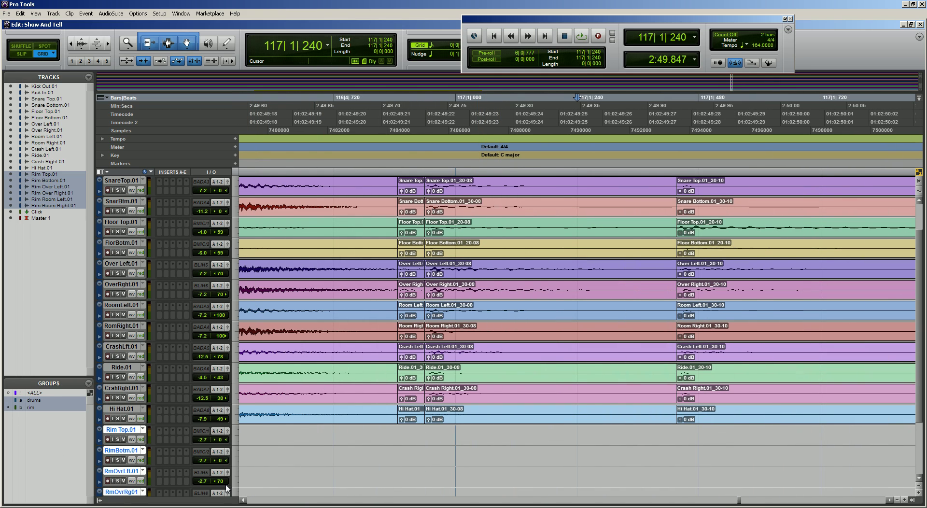
pyautogui.scroll(2, 464, 357)
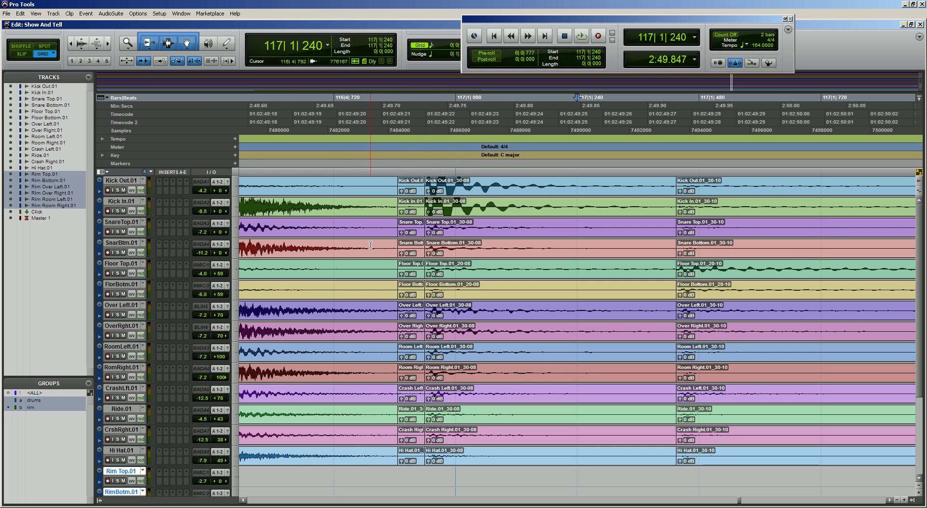
pyautogui.click(670, 231)
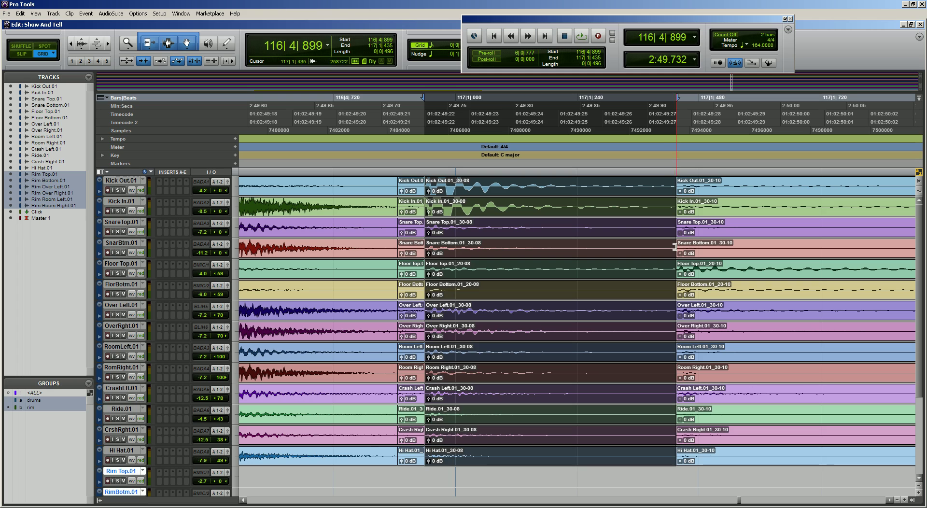
pyautogui.click(27, 56)
pyautogui.moveTo(671, 245); pyautogui.dragTo(398, 210)
pyautogui.press('t')
pyautogui.hscroll(-3, 328, 210)
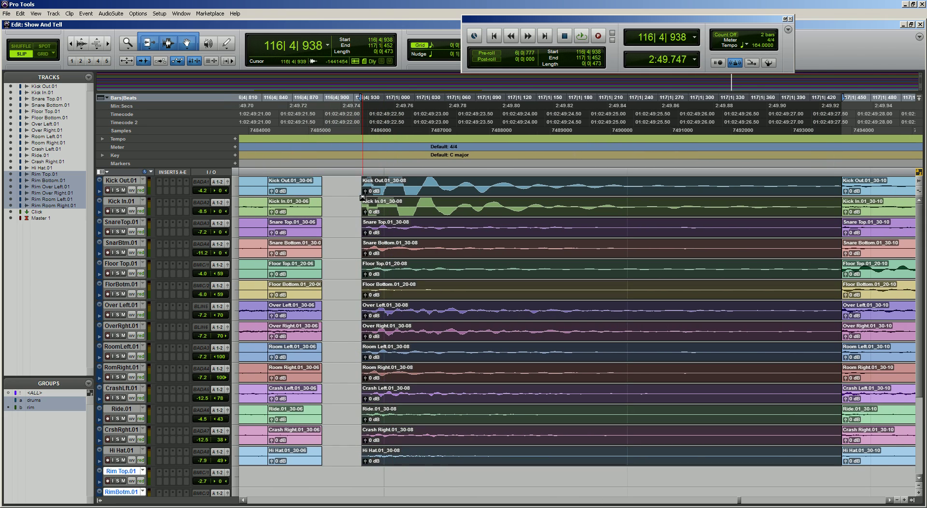
pyautogui.moveTo(364, 185)
pyautogui.mouseDown()
pyautogui.moveTo(344, 186)
pyautogui.moveTo(357, 186)
pyautogui.mouseUp()
pyautogui.hotkey('ctrl', ']')
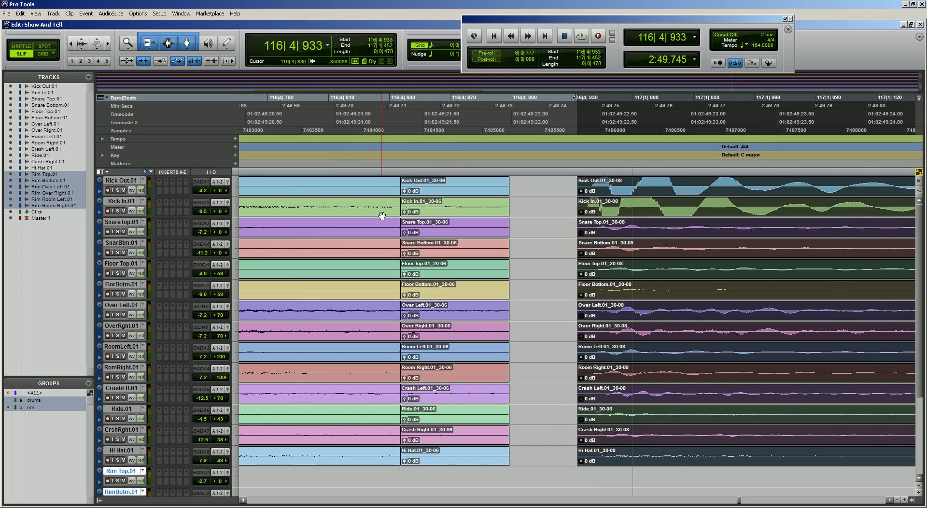
# - Examine the kick hit's onset between 116|4|939 and 116|4|954 against the grid line at bar 117
pyautogui.moveTo(618, 205); pyautogui.dragTo(590, 209)
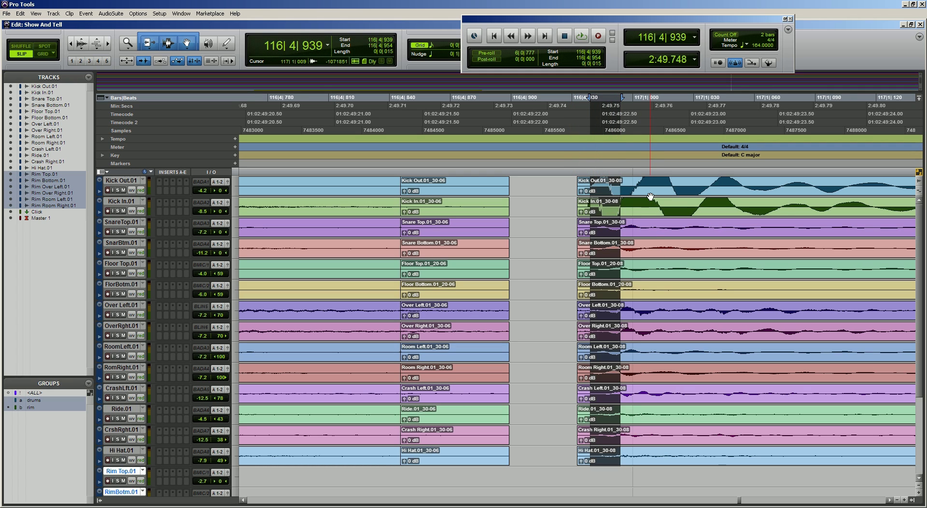
pyautogui.doubleClick(621, 205)
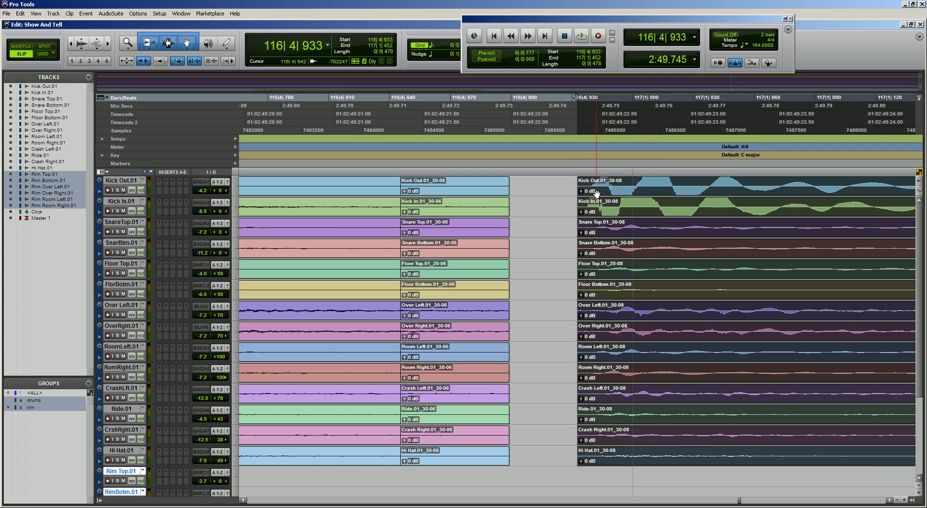
pyautogui.click(622, 208)
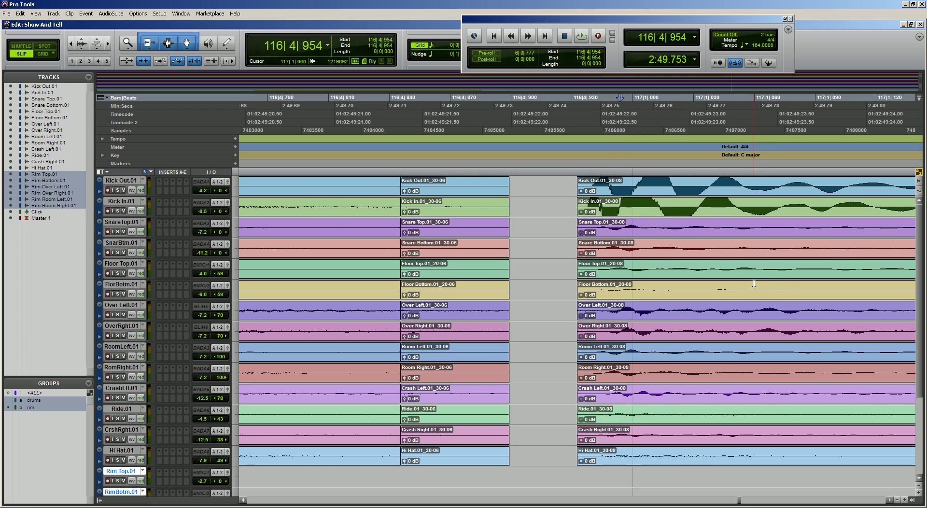
# - Fine-tune the first bar 117 kick hit against the grid line, moving its clips later to start at 116|4|938
pyautogui.hscroll(2, 467, 314)
pyautogui.hscroll(6, 438, 321)
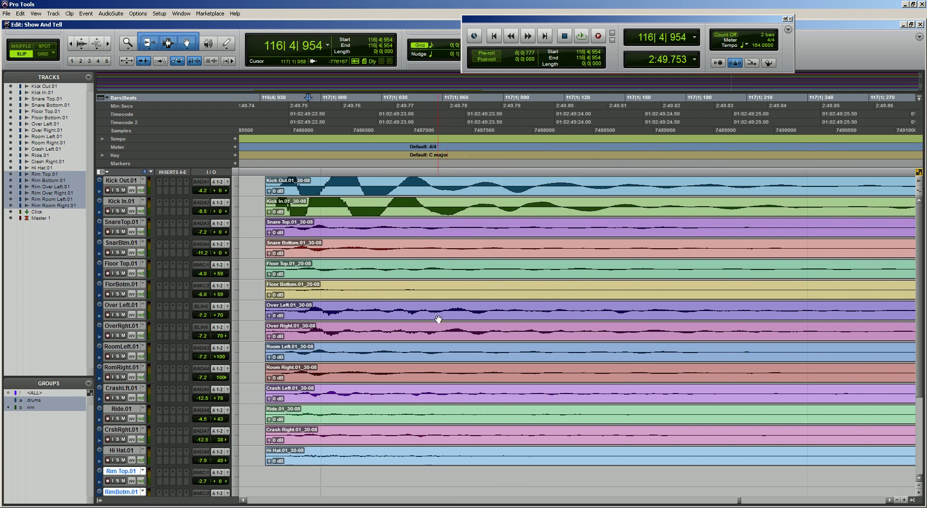
pyautogui.hscroll(-2, 420, 271)
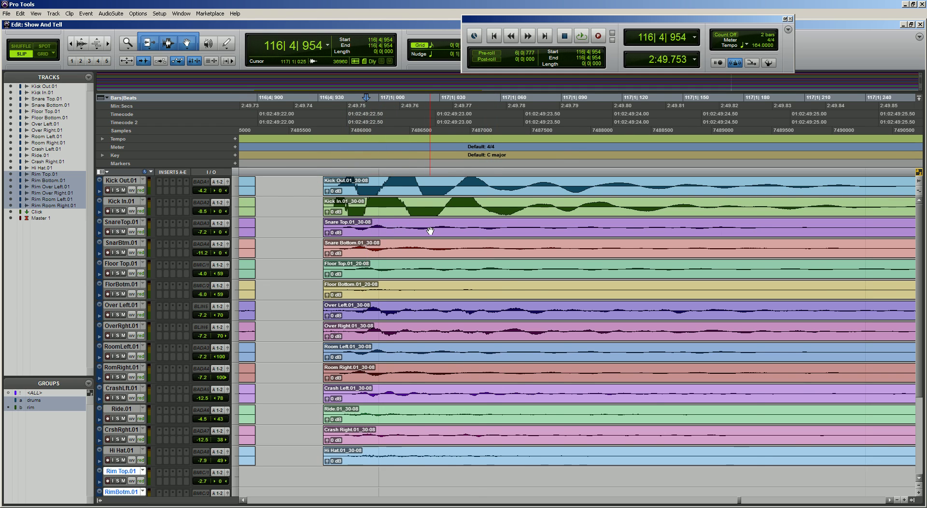
pyautogui.hscroll(-7, 430, 230)
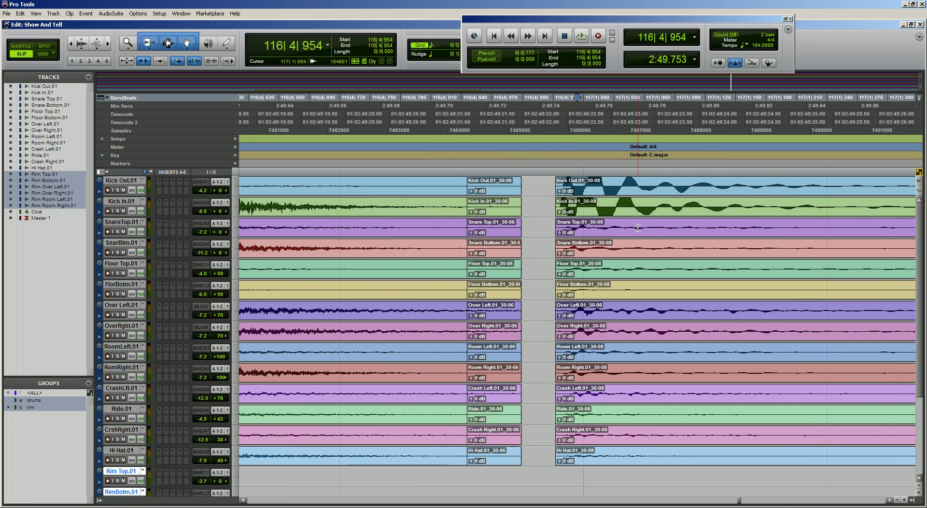
pyautogui.hscroll(4, 437, 247)
pyautogui.press('t')
pyautogui.hscroll(3, 530, 254)
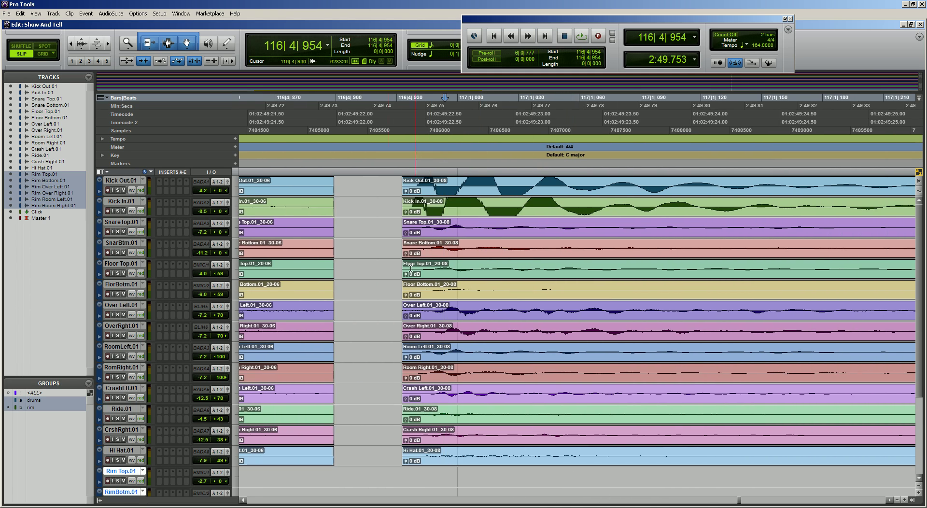
pyautogui.click(495, 218)
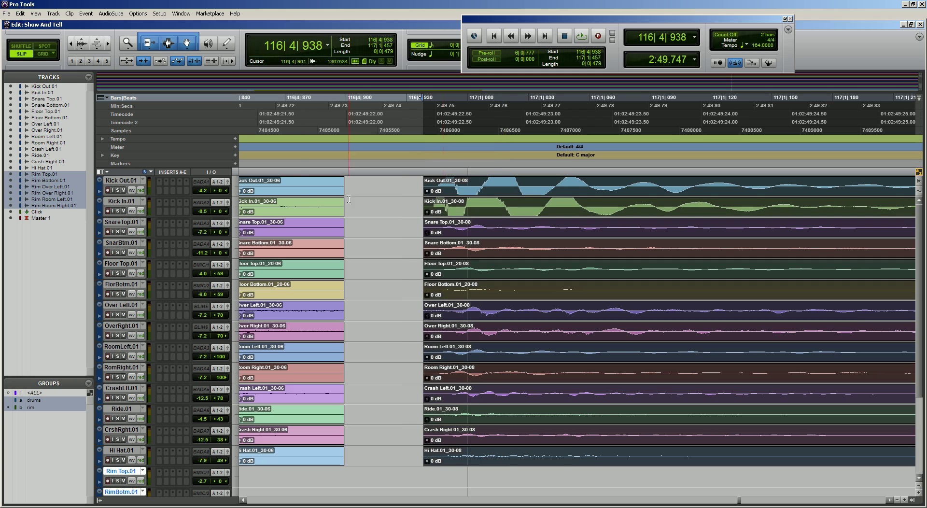
pyautogui.hscroll(6, 494, 255)
pyautogui.hscroll(-3, 474, 258)
pyautogui.press('r')
pyautogui.press('r')
pyautogui.press('t')
pyautogui.press('t')
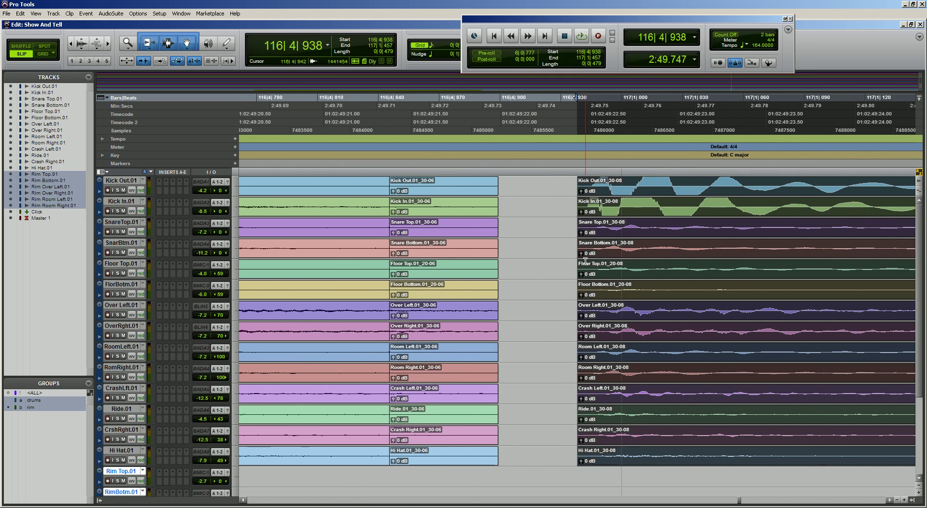
# - Trim the next floor tom hit's start back to 117|1|397, move its clips to 117|1|416, and crossfade from 117|1|415 to 117|1|417
pyautogui.hscroll(20, 584, 260)
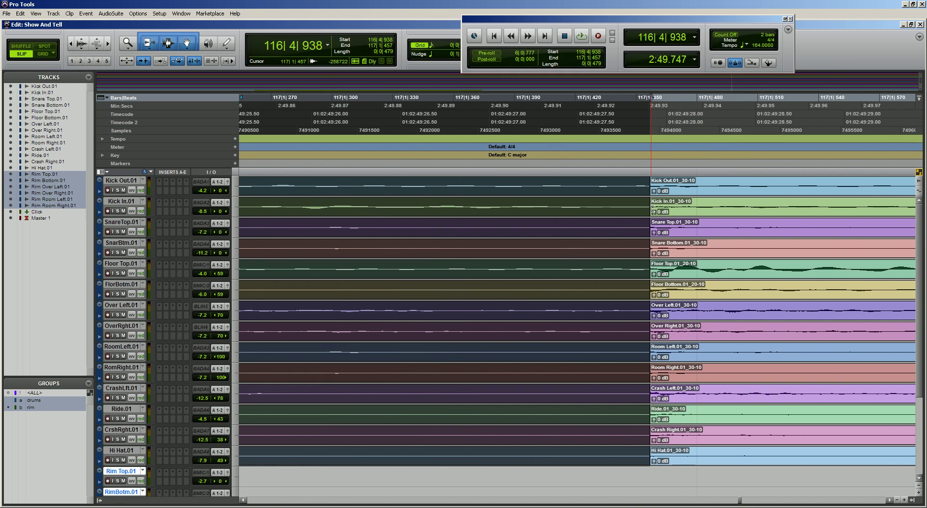
pyautogui.moveTo(653, 208); pyautogui.dragTo(528, 205)
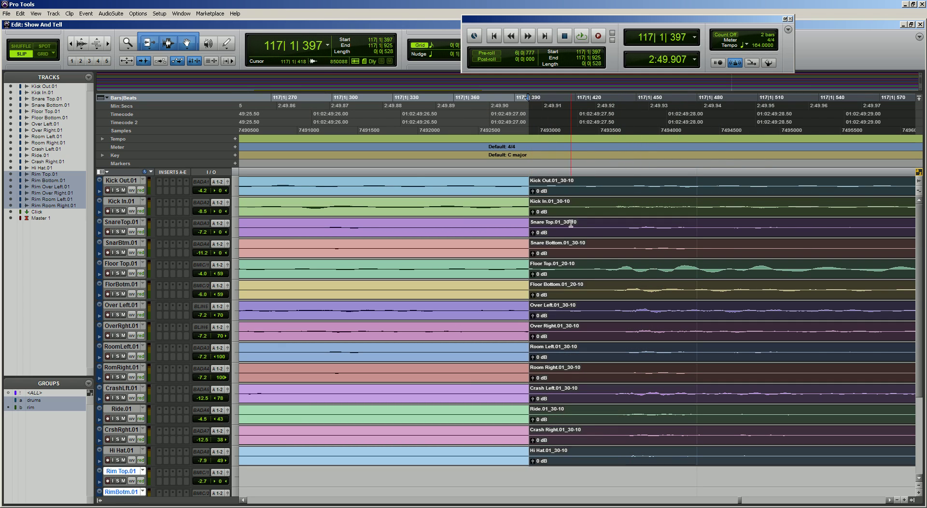
pyautogui.click(612, 265)
pyautogui.hscroll(4, 612, 265)
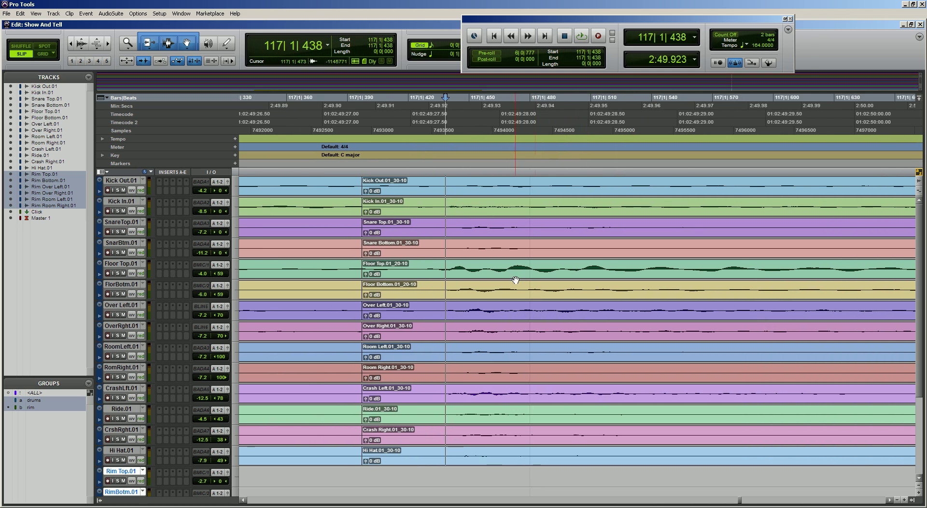
pyautogui.moveTo(508, 277); pyautogui.dragTo(548, 276)
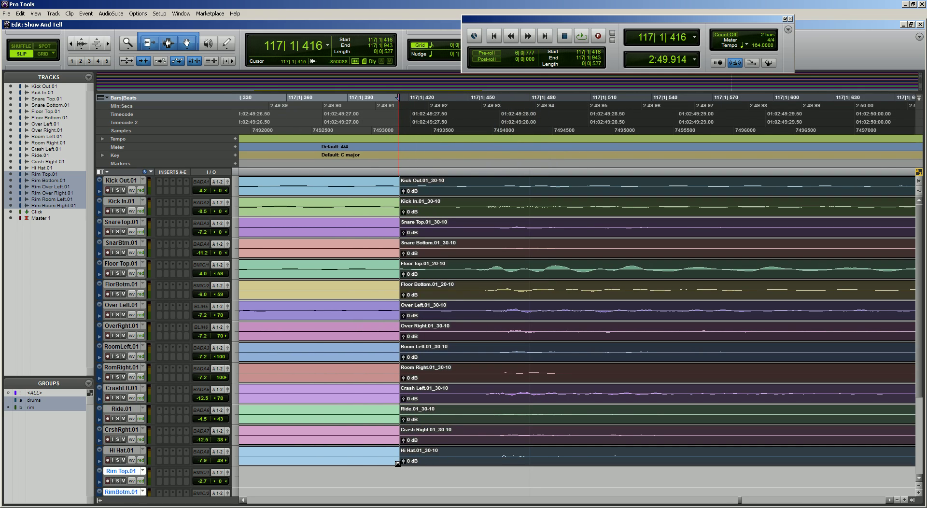
pyautogui.click(397, 463)
# - Trim the floor tom hit before 117|2|000 back to 117|1|915, move it to 117|1|936, and crossfade from 117|1|933 to 117|1|939
pyautogui.hscroll(10, 526, 339)
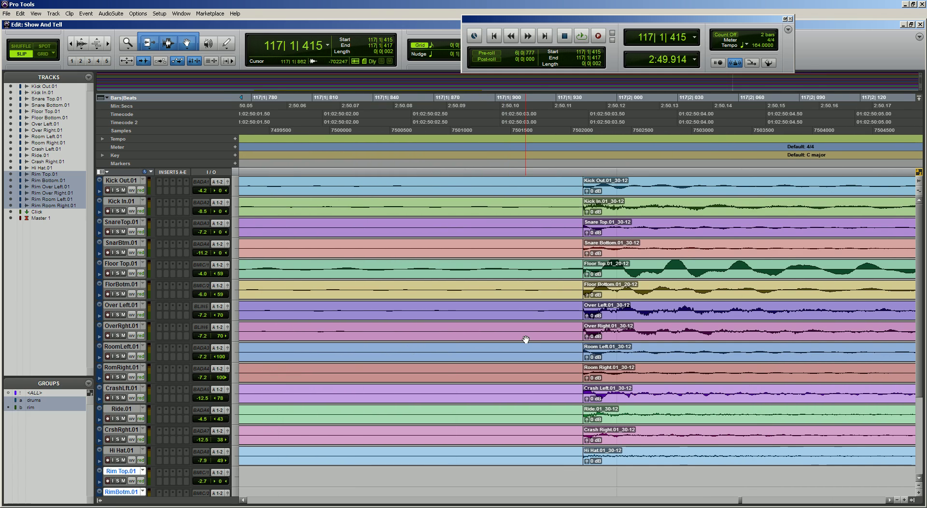
pyautogui.moveTo(586, 266); pyautogui.dragTo(529, 269)
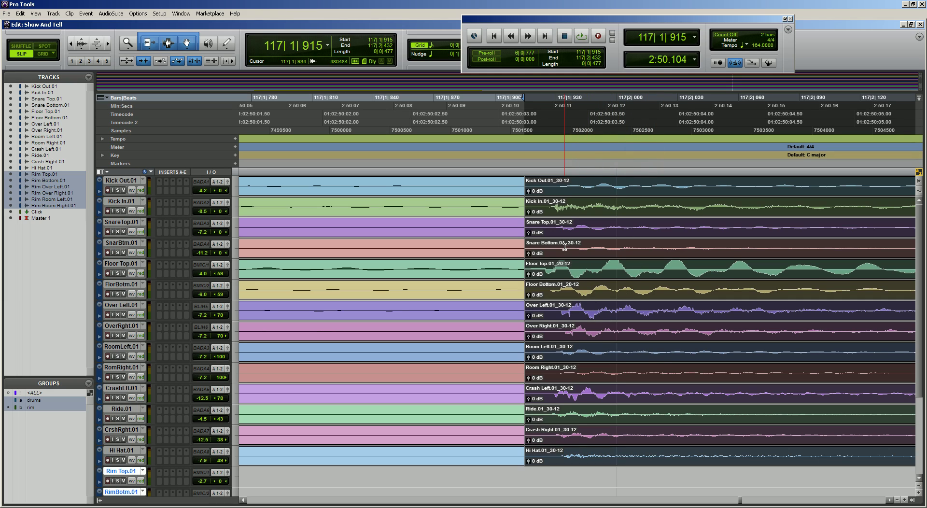
pyautogui.moveTo(579, 277); pyautogui.dragTo(620, 277)
pyautogui.click(619, 277)
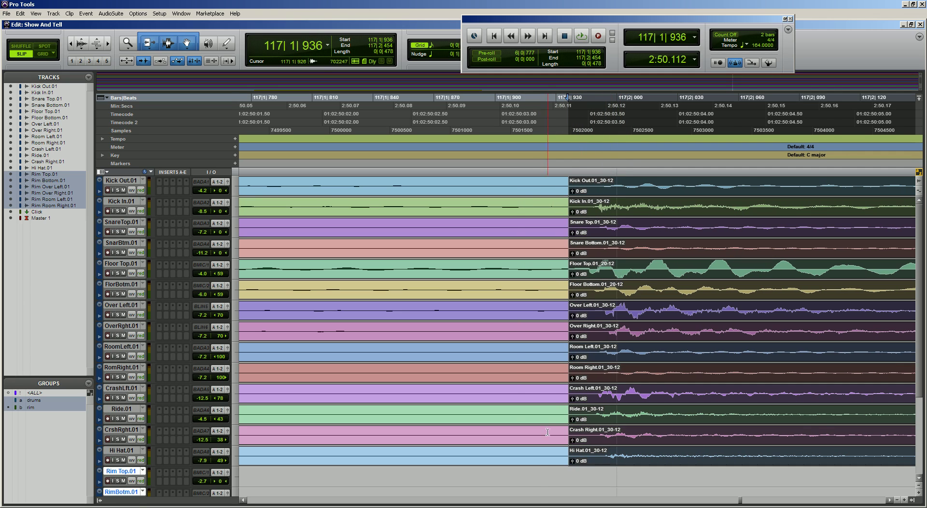
pyautogui.moveTo(564, 464); pyautogui.dragTo(562, 464)
# - Align the floor tom hit near 117|2|480 to the grid and crossfade its clip boundary from 117|2|450 to 117|2|454
pyautogui.hscroll(15, 588, 442)
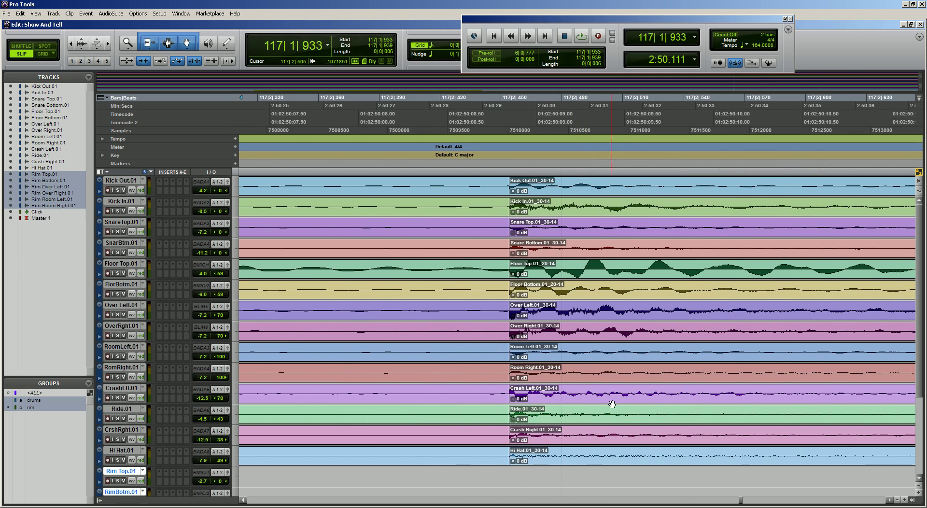
pyautogui.moveTo(544, 278); pyautogui.dragTo(489, 269)
pyautogui.moveTo(551, 278); pyautogui.dragTo(568, 279)
pyautogui.moveTo(499, 278); pyautogui.dragTo(507, 279)
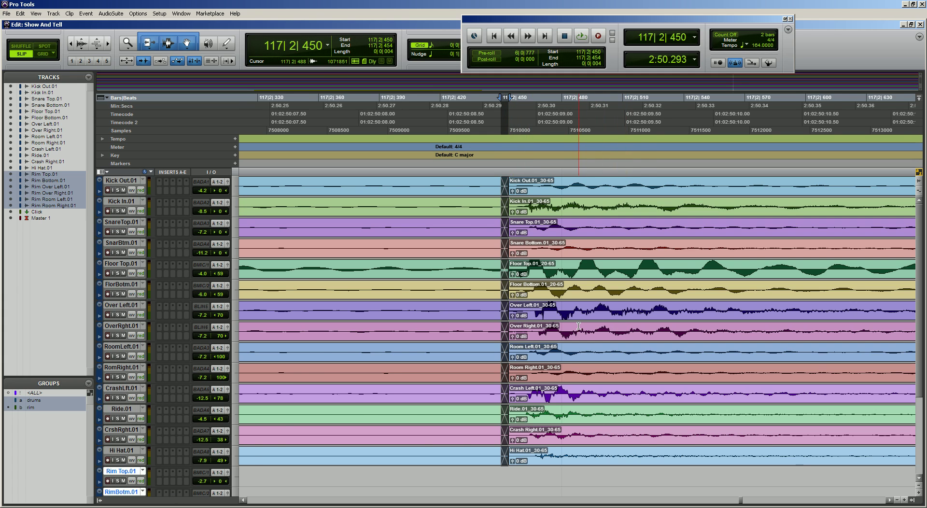
# - Move the snare hit before 117|3|000 later to 117|2|921, fill the gap, and crossfade from 117|2|903 to 117|2|912
pyautogui.hscroll(10, 578, 326)
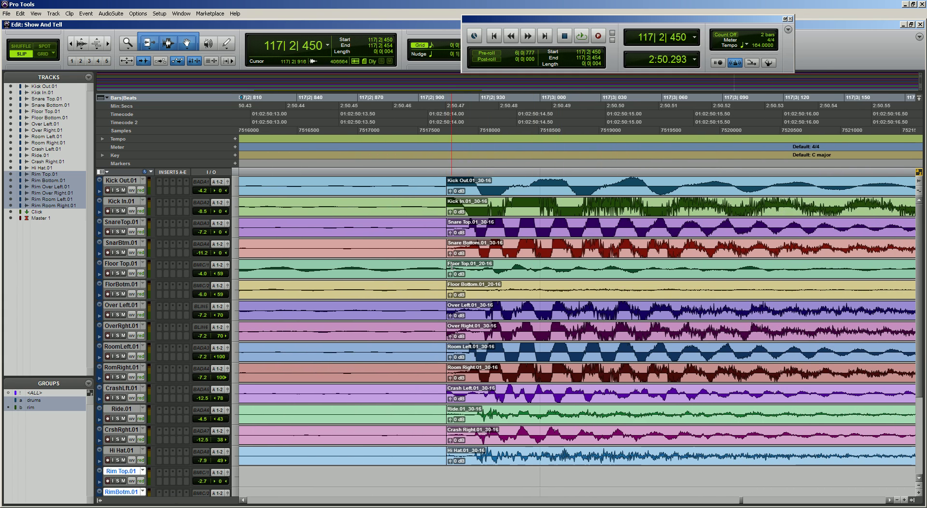
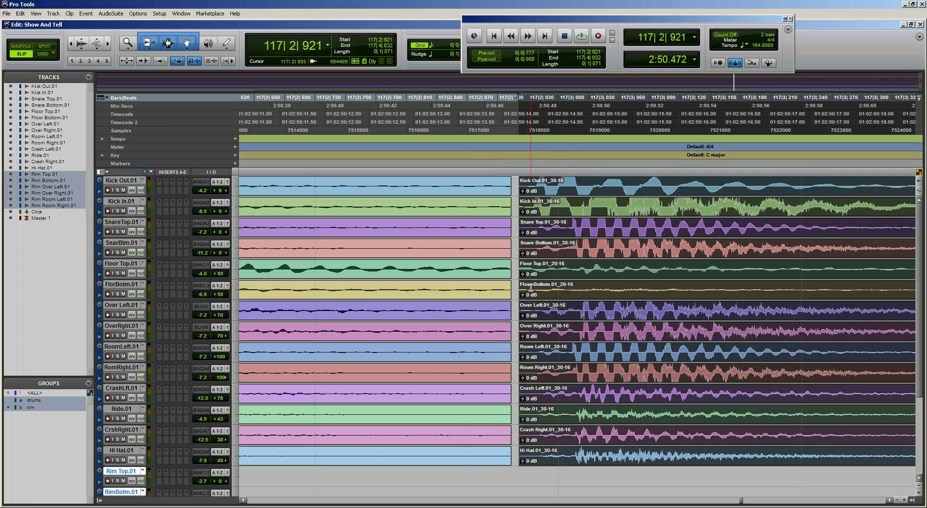
pyautogui.moveTo(521, 289); pyautogui.dragTo(501, 293)
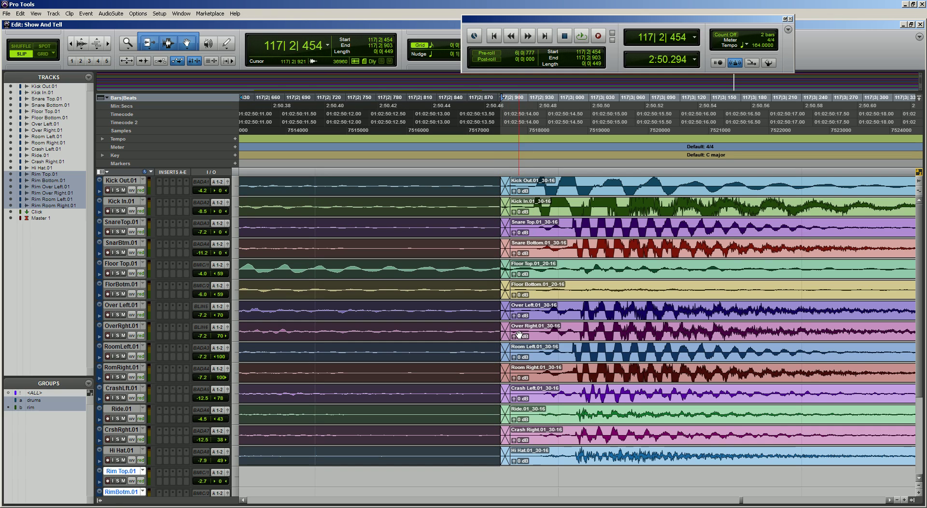
# - Trim the start of the clips at 117|4|032 back to 117|3|935 and crossfade the boundary from 117|3|932 to 117|3|938
pyautogui.press('Tab')
pyautogui.press('Tab')
pyautogui.press('Tab')
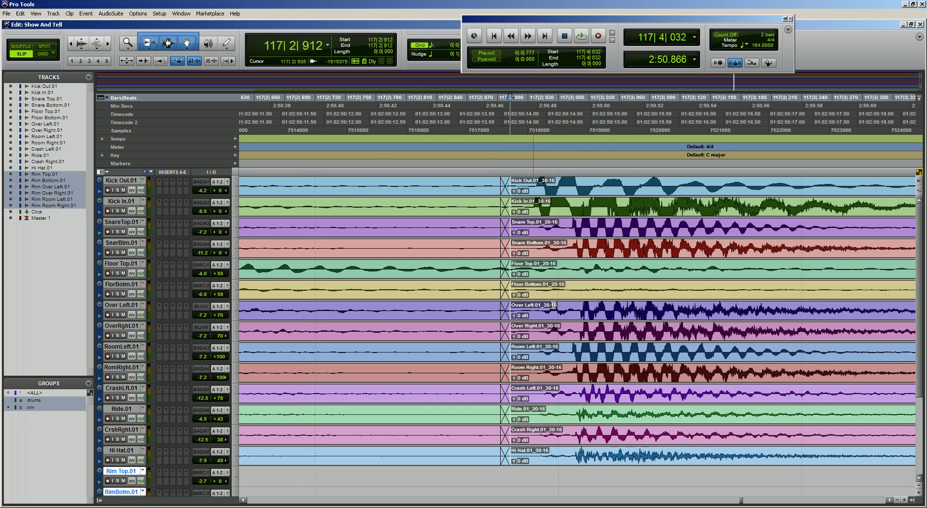
pyautogui.moveTo(581, 288); pyautogui.dragTo(516, 288)
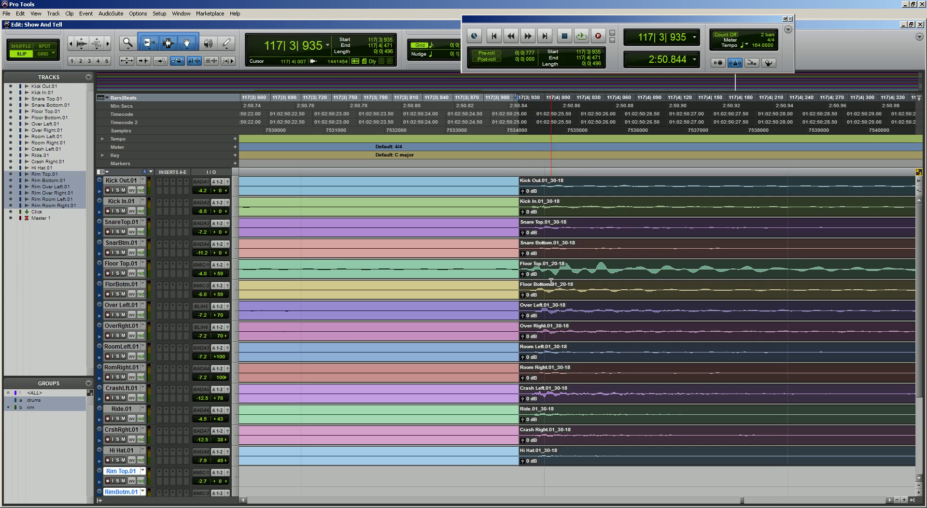
pyautogui.hotkey('ctrl', ']')
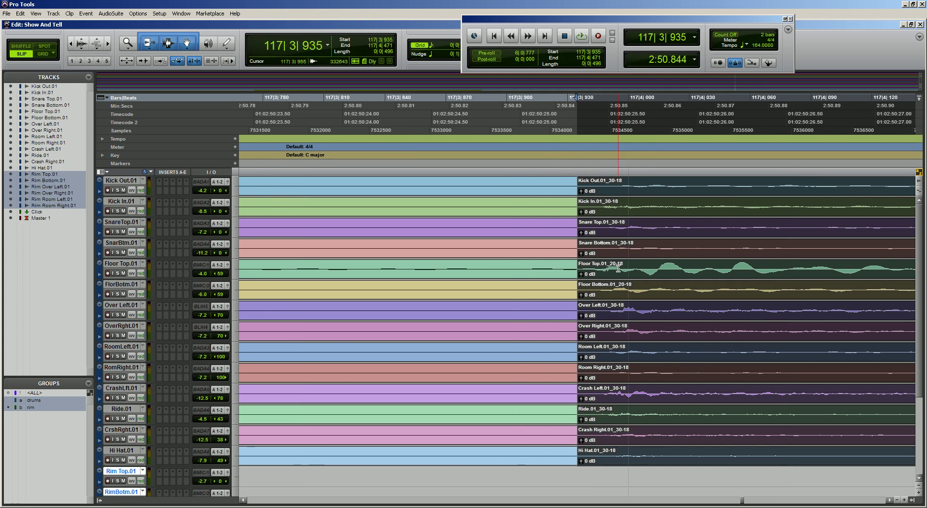
pyautogui.moveTo(574, 318); pyautogui.dragTo(569, 318)
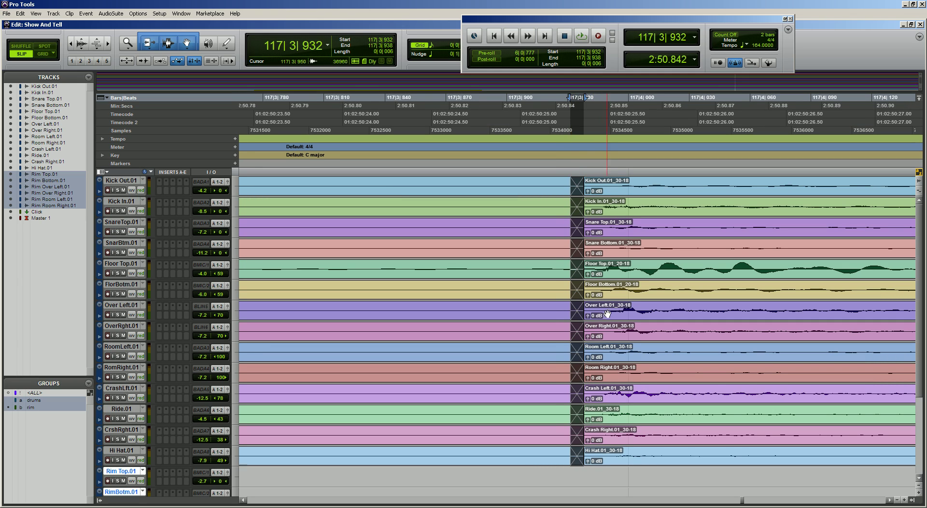
# - Extend the start of the floor tom clips at 117|4|471 slightly earlier and crossfade them with the preceding clips
pyautogui.press('Tab')
pyautogui.press('Tab')
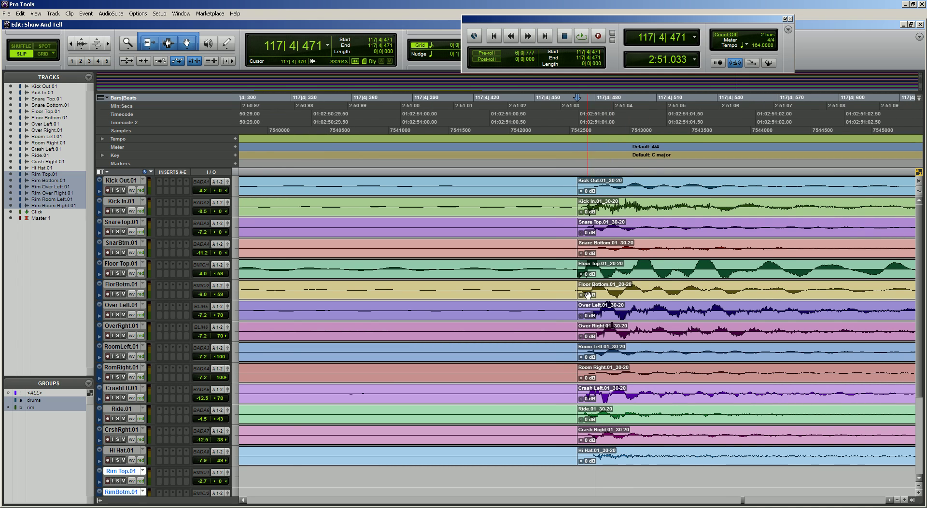
pyautogui.moveTo(578, 269); pyautogui.dragTo(560, 269)
pyautogui.moveTo(558, 316); pyautogui.dragTo(555, 317)
# - Trim the kick clips at 117|4|902 back to 117|4|889, and move the hit later to start at 117|4|922
pyautogui.press('Tab')
pyautogui.press('Tab')
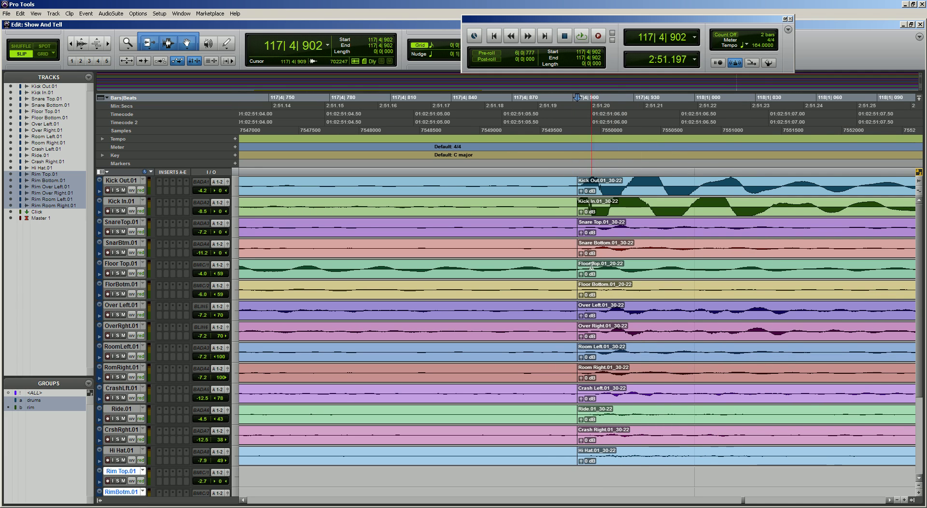
pyautogui.moveTo(578, 268); pyautogui.dragTo(550, 268)
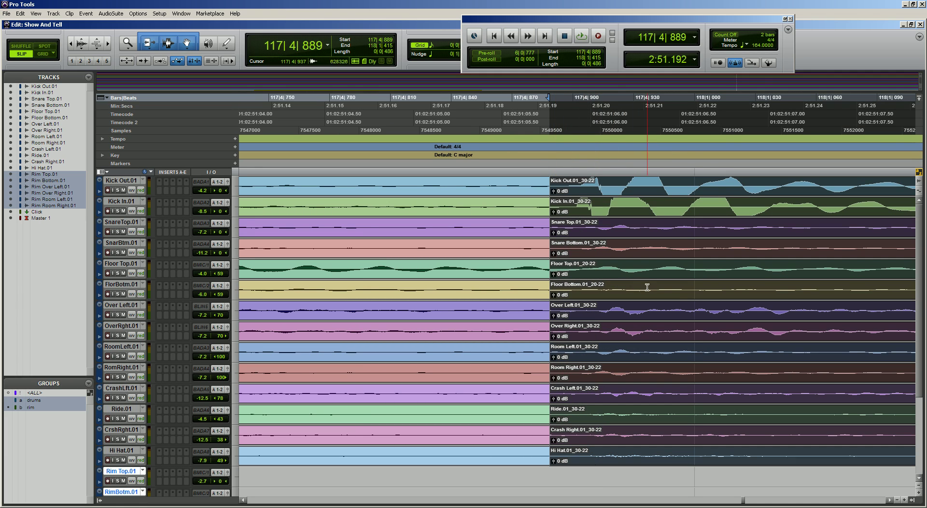
pyautogui.press('r')
pyautogui.press('r')
pyautogui.hscroll(1, 536, 301)
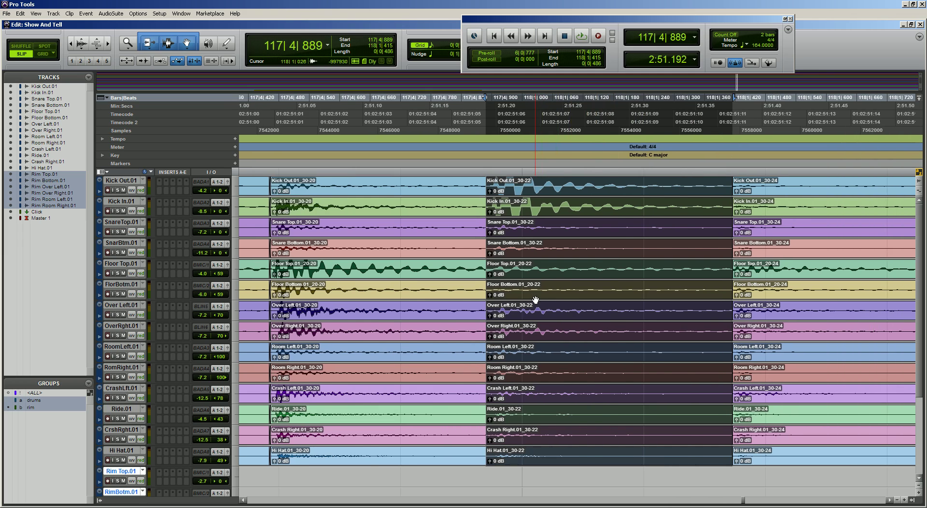
pyautogui.hotkey('ctrl', ']')
pyautogui.hotkey('ctrl', ']')
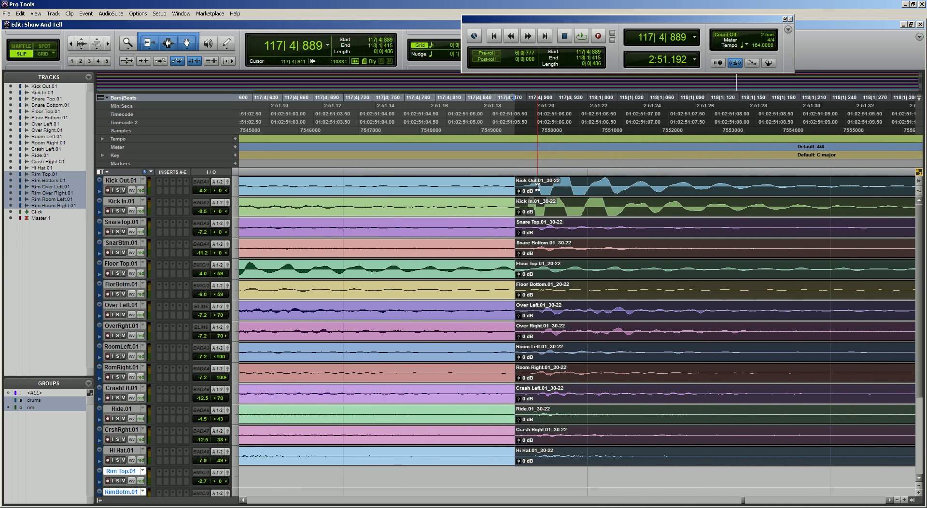
pyautogui.moveTo(574, 217); pyautogui.dragTo(607, 213)
# - Extend the start of the moved kick clips to fill the gap and crossfade the boundary from 117|4|894 to 117|4|903
pyautogui.moveTo(552, 204); pyautogui.dragTo(526, 216)
pyautogui.click(463, 174)
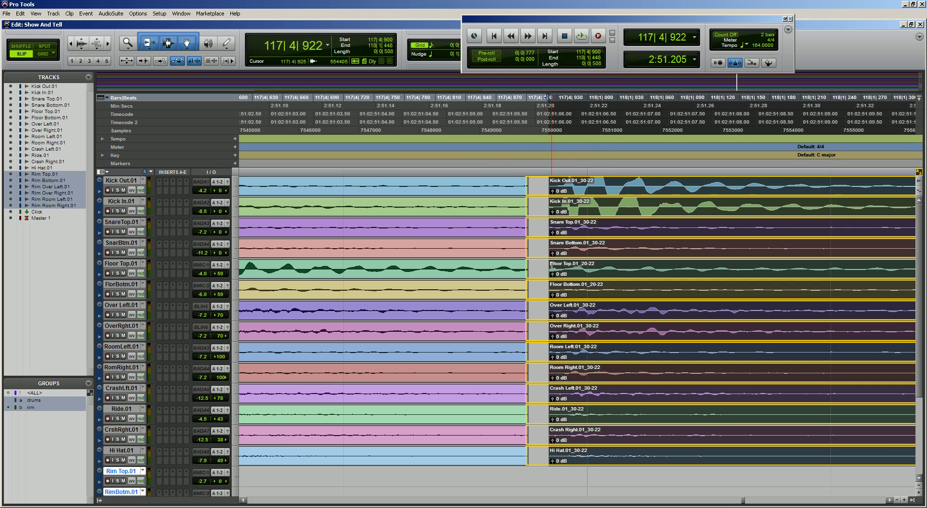
pyautogui.moveTo(528, 270)
pyautogui.mouseDown()
pyautogui.moveTo(515, 290)
pyautogui.moveTo(521, 279)
pyautogui.mouseUp()
# - Adjust the floor tom hit near 118|1|480 to the grid, set its clip start to 118|1|434, and crossfade the boundary
pyautogui.hscroll(2, 671, 316)
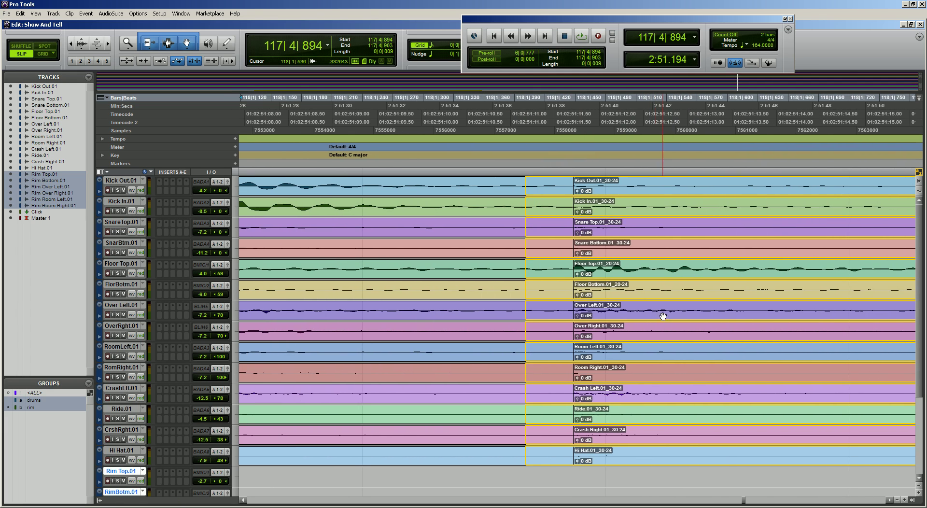
pyautogui.hscroll(1, 661, 316)
pyautogui.moveTo(565, 269); pyautogui.dragTo(614, 276)
pyautogui.click(547, 276)
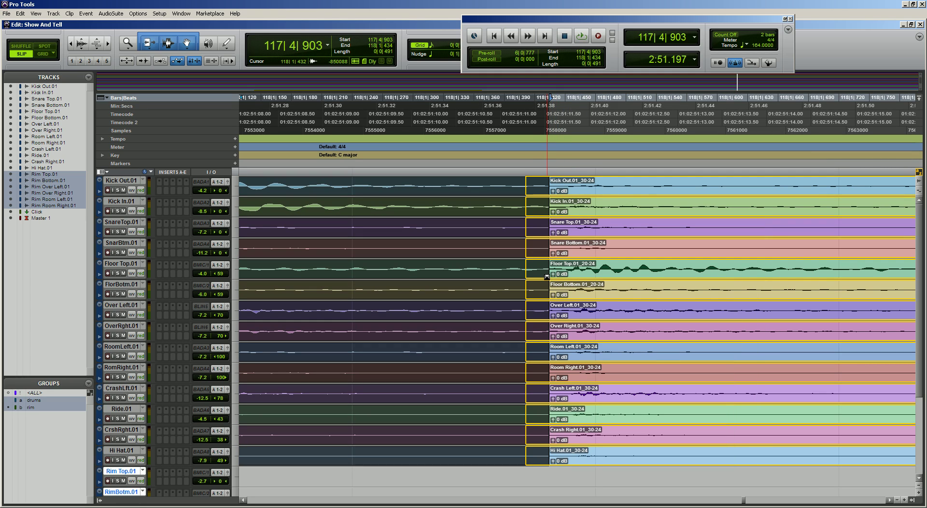
pyautogui.moveTo(546, 276); pyautogui.dragTo(546, 276)
pyautogui.press('Tab')
pyautogui.press('Tab')
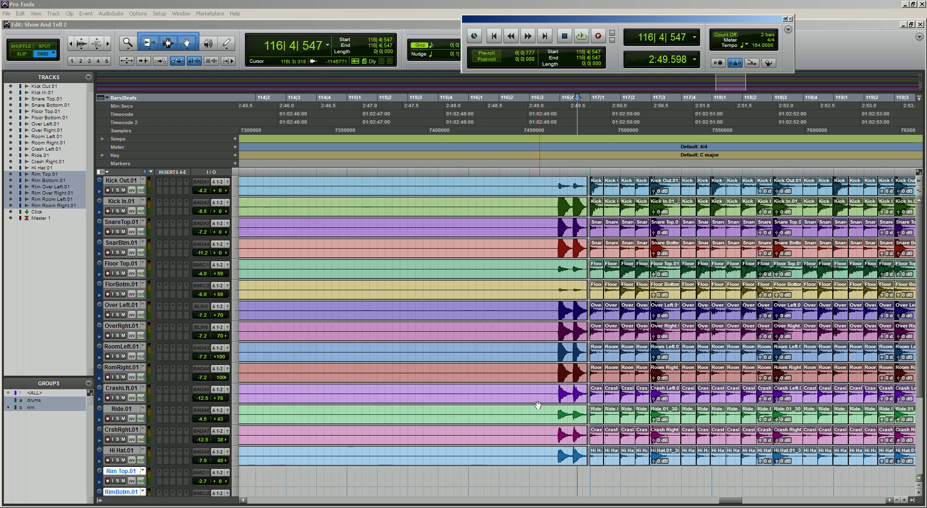
# - In the Show And Tell 2 session, select 117|1|000 to 121|1|000 and play back the edited drum section
pyautogui.click(597, 470)
pyautogui.hscroll(3, 589, 466)
pyautogui.hscroll(2, 559, 464)
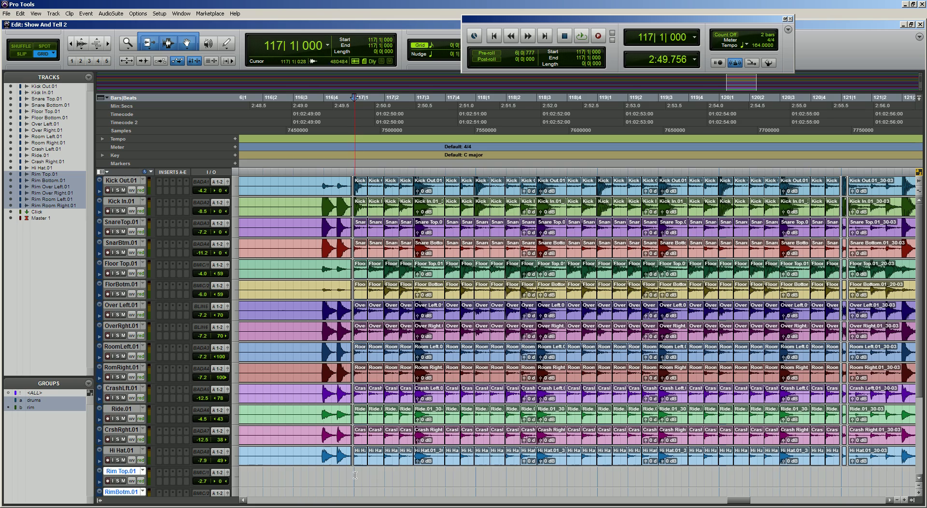
pyautogui.moveTo(353, 474); pyautogui.dragTo(841, 476)
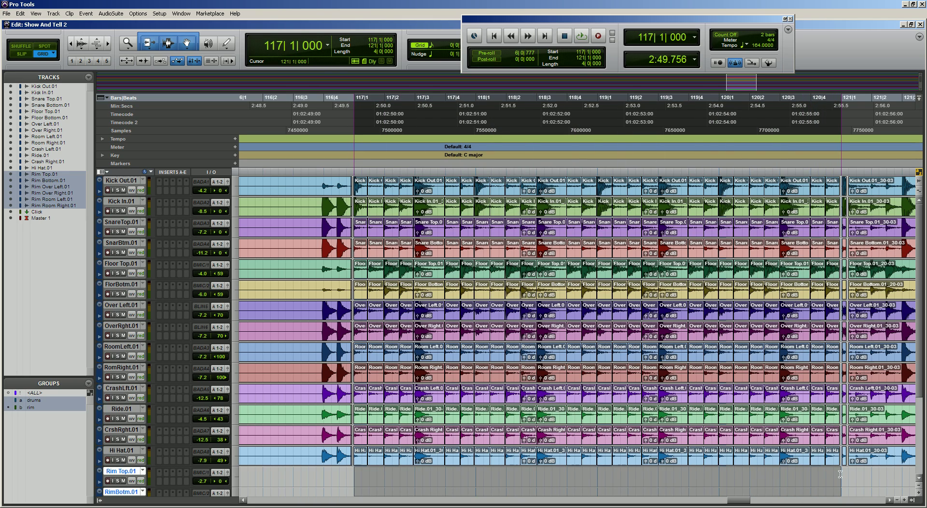
pyautogui.press('space')
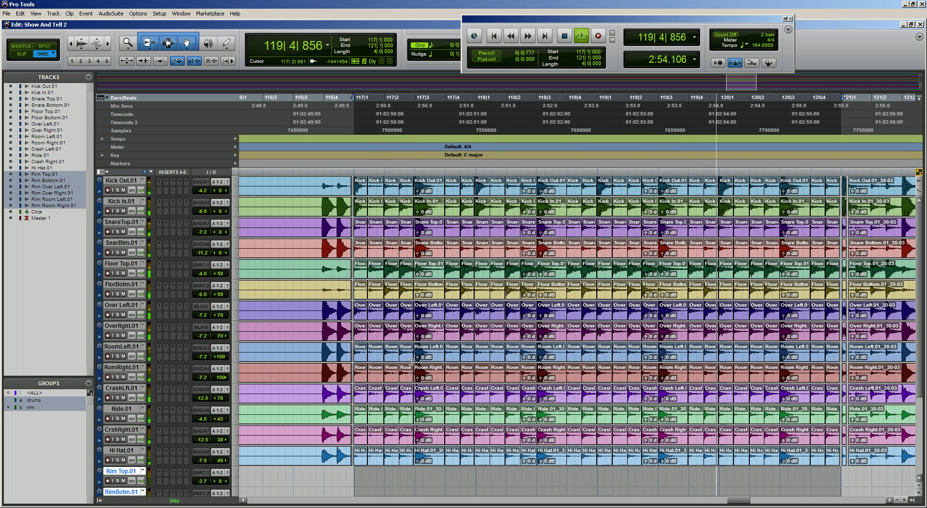
pyautogui.press('space')
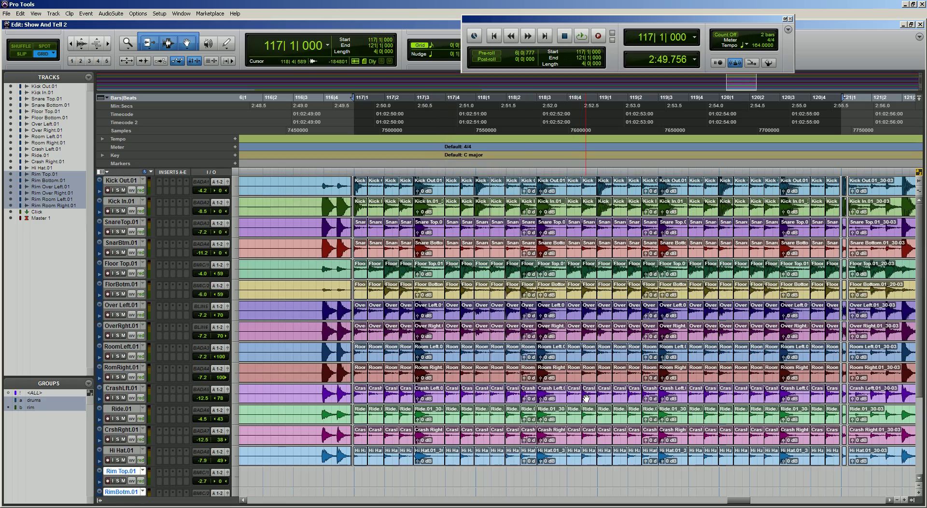
# - Play back a short passage of the unedited drums from 125|2|480 for comparison with the edited section
pyautogui.press('r')
pyautogui.press('r')
pyautogui.press('r')
pyautogui.press('r')
pyautogui.press('t')
pyautogui.press('t')
pyautogui.press('t')
pyautogui.press('r')
pyautogui.press('r')
pyautogui.press('r')
pyautogui.scroll(4, 580, 399)
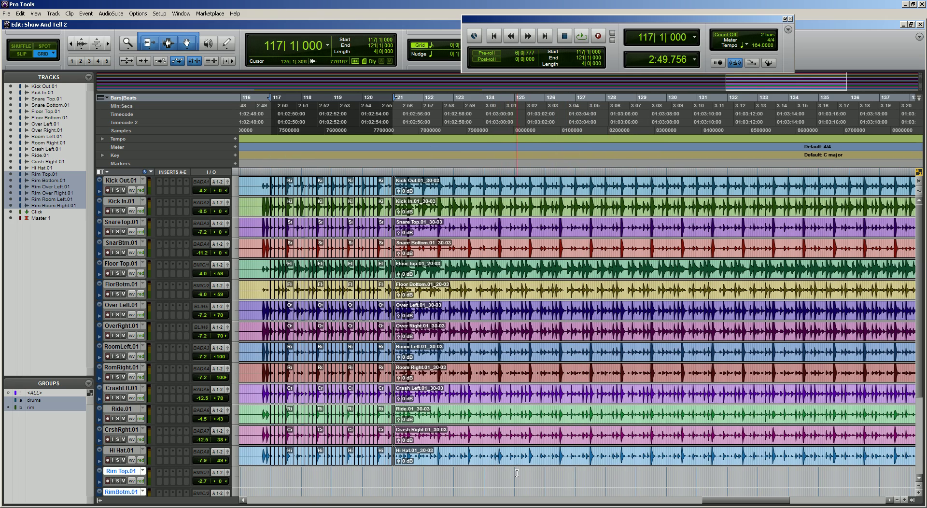
pyautogui.click(526, 474)
pyautogui.press('space')
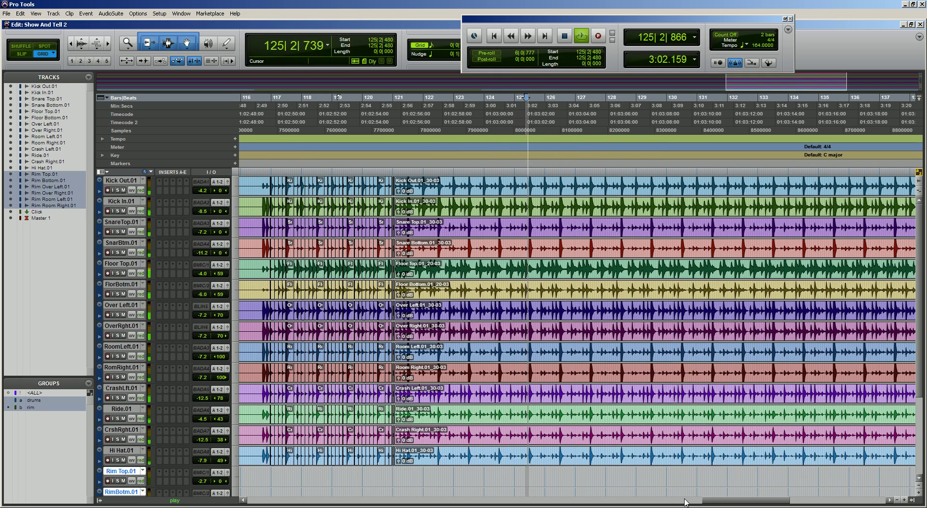
pyautogui.press('space')
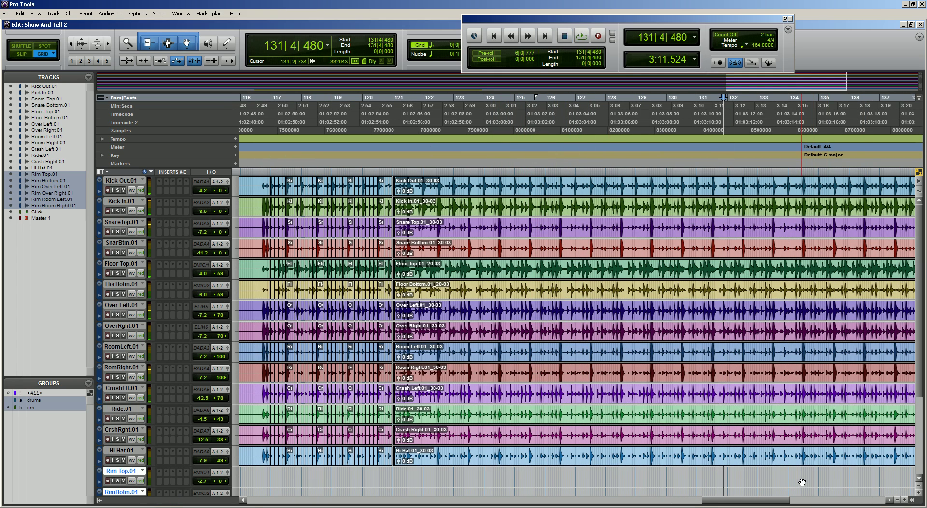
# - Audition another short passage of the unedited drums starting at 140|2|720
pyautogui.hscroll(5, 801, 481)
pyautogui.click(685, 472)
pyautogui.press('space')
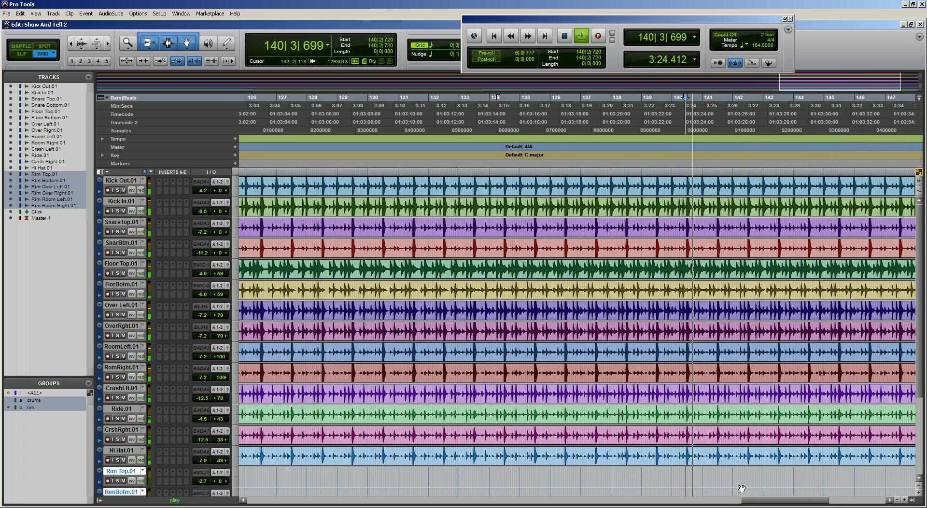
pyautogui.press('space')
# - Select the Over Left.01 track and move it above Kick Out.01 to the start of the track order
pyautogui.hscroll(-8, 619, 467)
pyautogui.hscroll(-1, 619, 467)
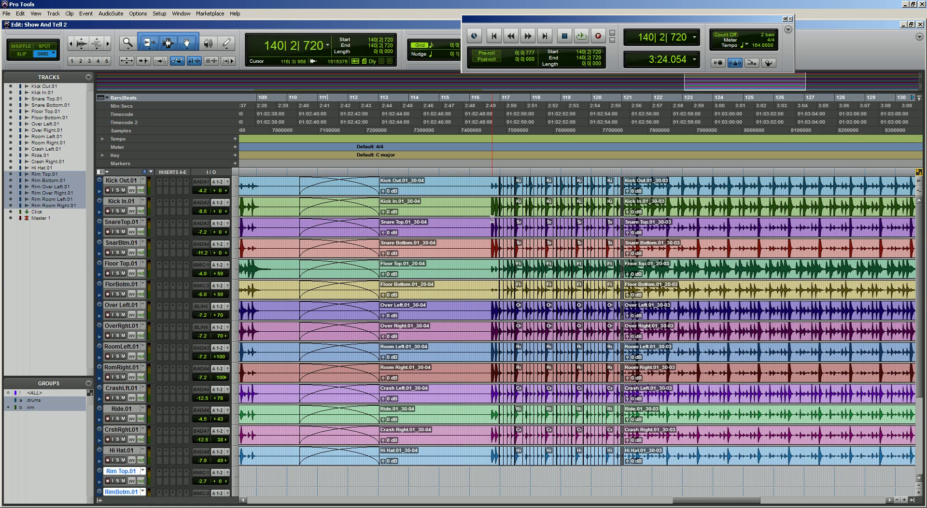
pyautogui.click(127, 307)
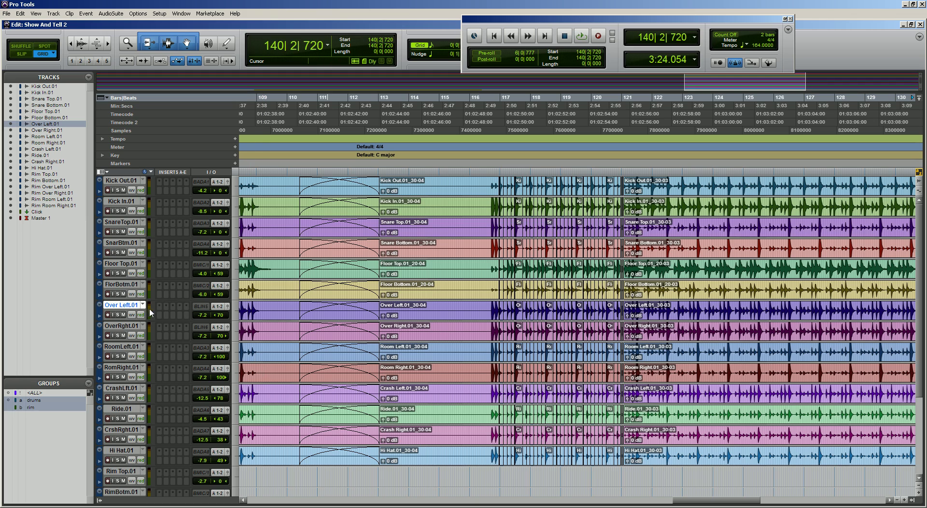
pyautogui.moveTo(134, 309); pyautogui.dragTo(123, 180)
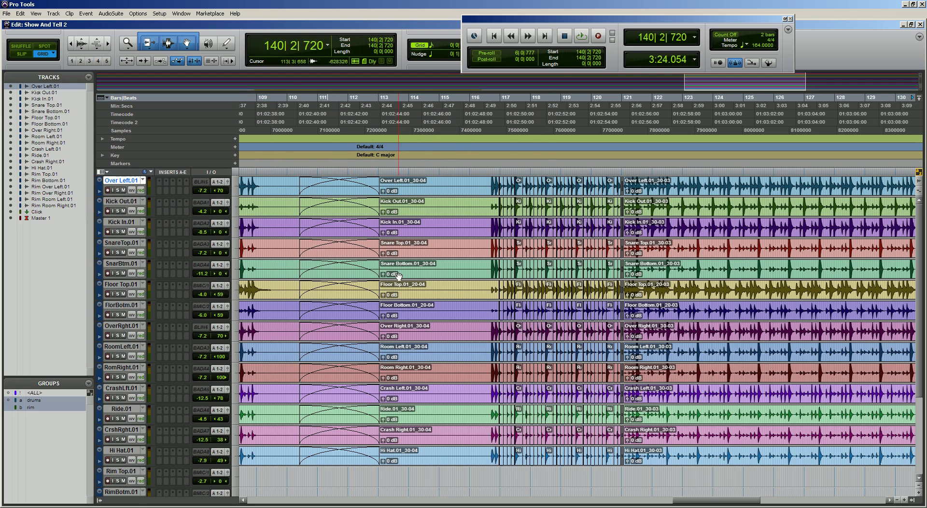
# - Enlarge the height of the drum tracks so their waveforms are easier to inspect
pyautogui.hotkey('ctrl', ']')
pyautogui.hotkey('ctrl', ']')
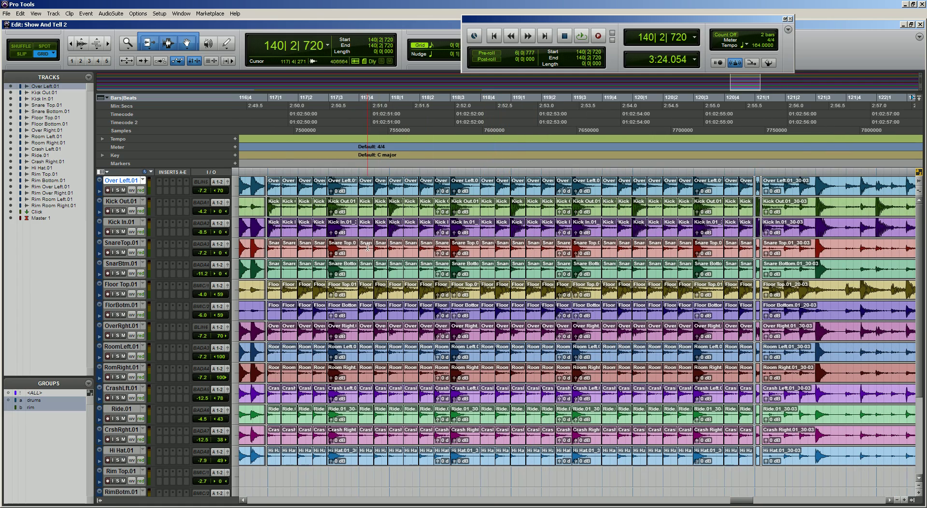
pyautogui.click(235, 185)
pyautogui.click(251, 214)
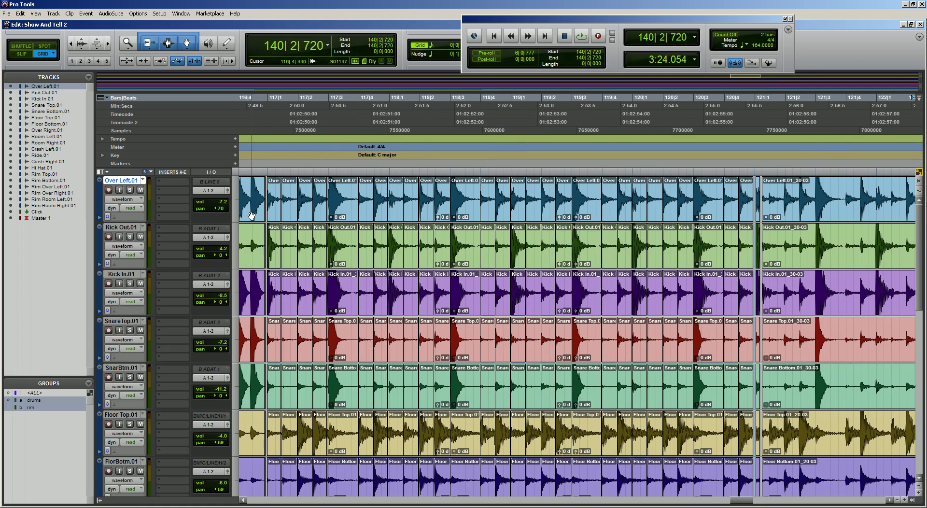
# - Disable the drums edit group so that a track can be selected on its own near bar 117
pyautogui.hscroll(-4, 443, 302)
pyautogui.hscroll(2, 444, 301)
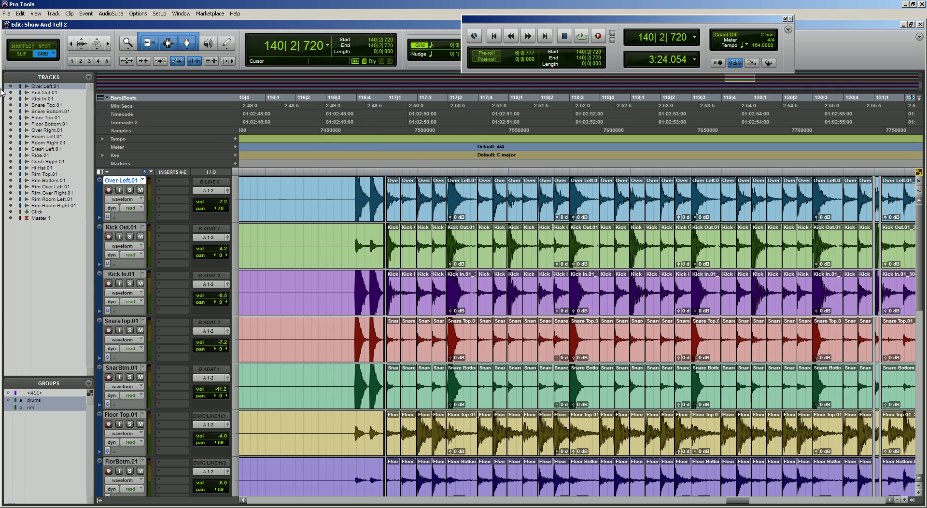
pyautogui.hotkey('ctrl', ']')
pyautogui.hotkey('ctrl', ']')
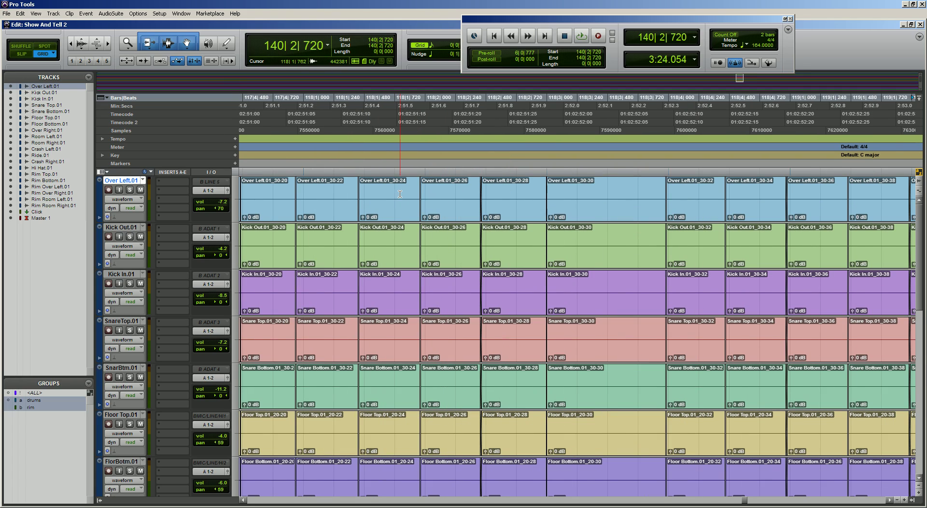
pyautogui.hscroll(-3, 451, 215)
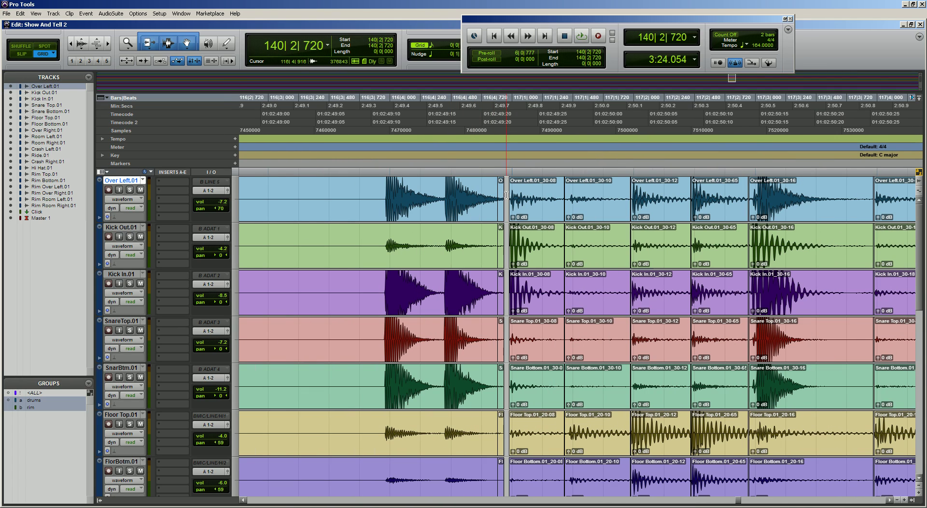
pyautogui.press('t')
pyautogui.press('t')
pyautogui.press('t')
pyautogui.press('r')
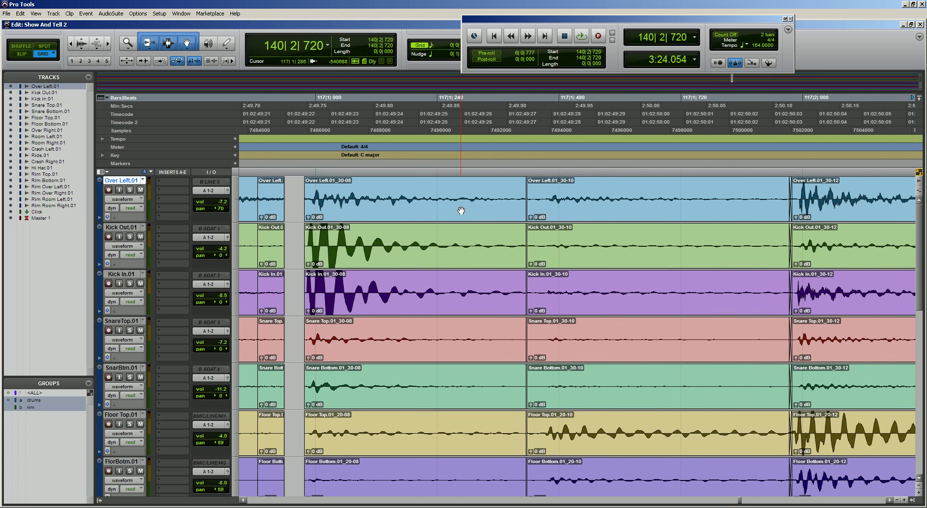
pyautogui.hscroll(-2, 460, 208)
pyautogui.moveTo(352, 197); pyautogui.dragTo(603, 196)
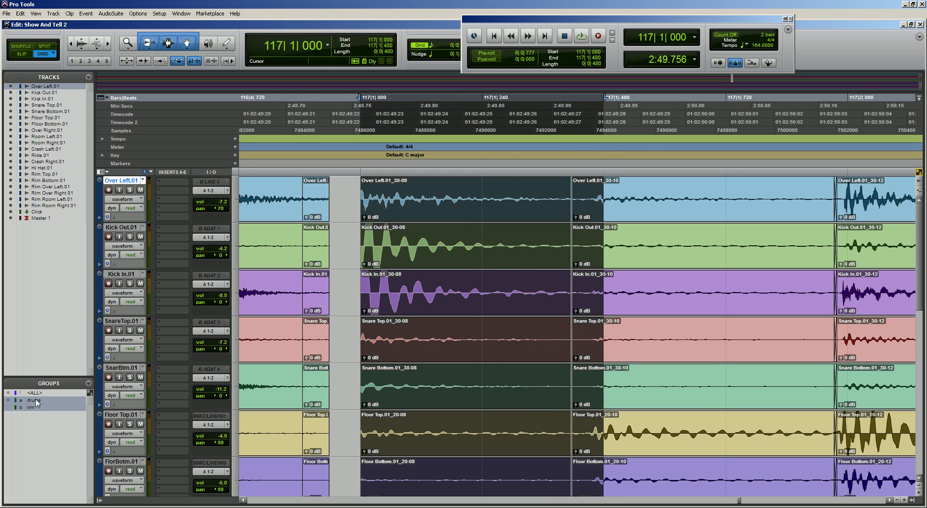
pyautogui.click(331, 209)
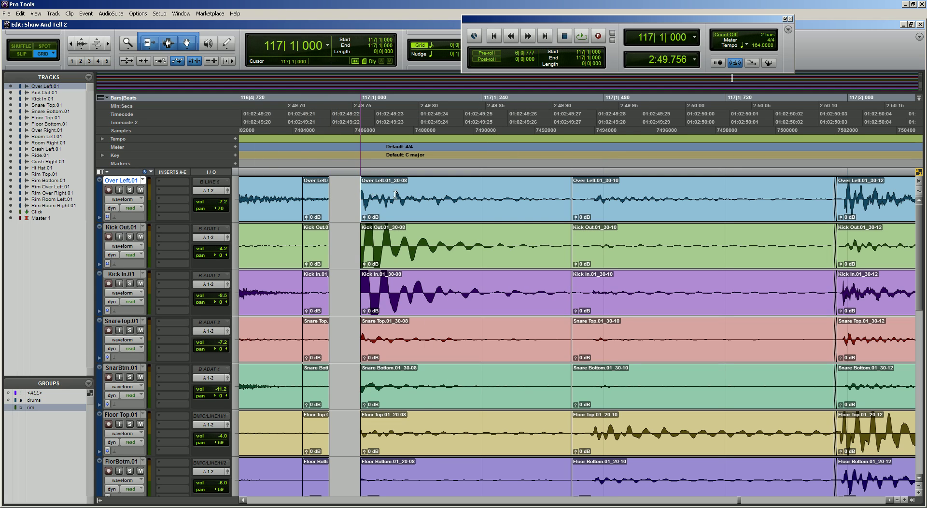
# - Select only the Over Left.01 clips from 117|1|000 to 121|1|000
pyautogui.moveTo(372, 192); pyautogui.dragTo(755, 210)
pyautogui.press('r')
pyautogui.press('r')
pyautogui.press('r')
pyautogui.press('r')
pyautogui.press('t')
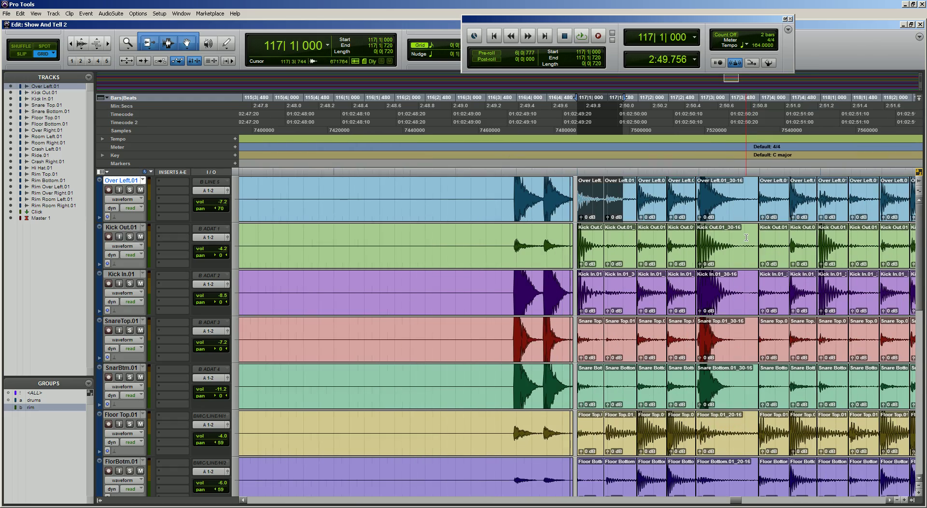
pyautogui.hscroll(10, 657, 231)
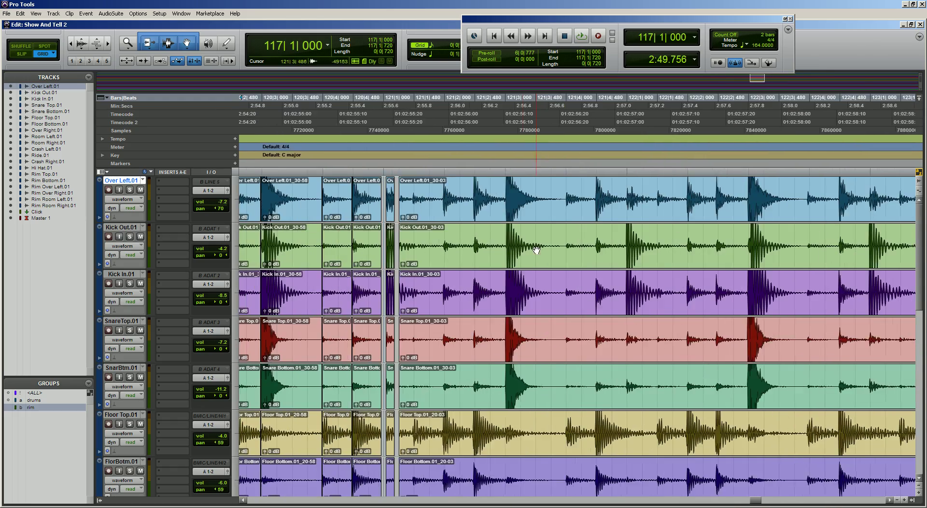
pyautogui.keyDown('shift'); pyautogui.click(478, 196); pyautogui.keyUp('shift')
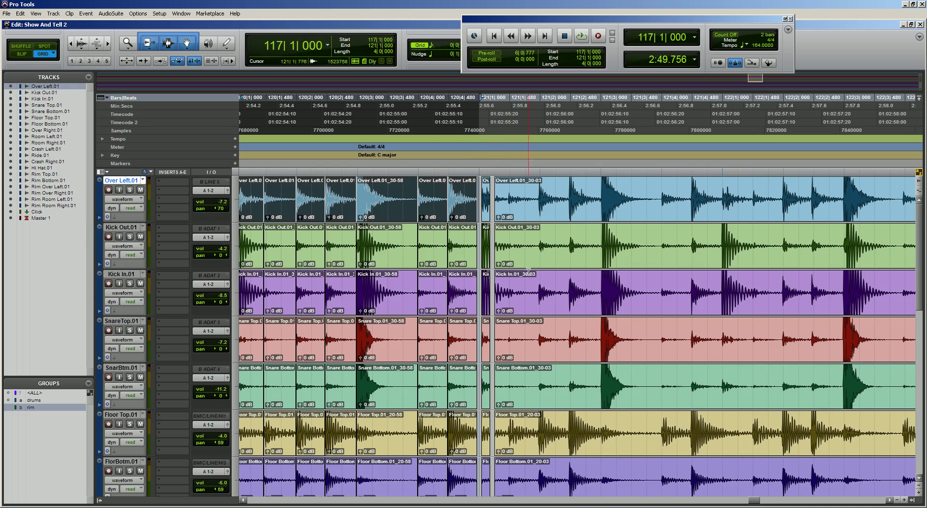
# - Open Beat Detective, choose Groove Template Extraction, and capture the selection from bar 117 beat 1 to bar 121 beat 1
pyautogui.hscroll(-10, 498, 256)
pyautogui.hotkey('ctrl', '[')
pyautogui.hotkey('ctrl', '[')
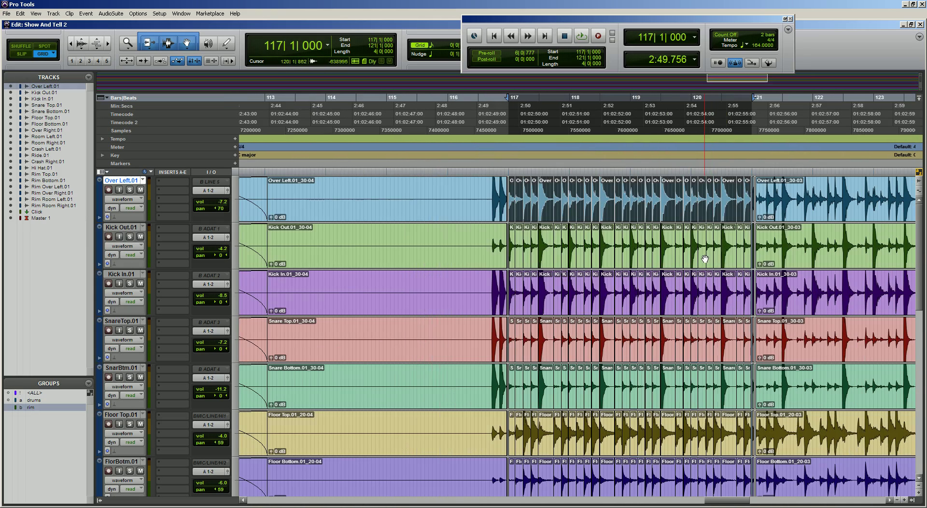
pyautogui.hscroll(-5, 501, 242)
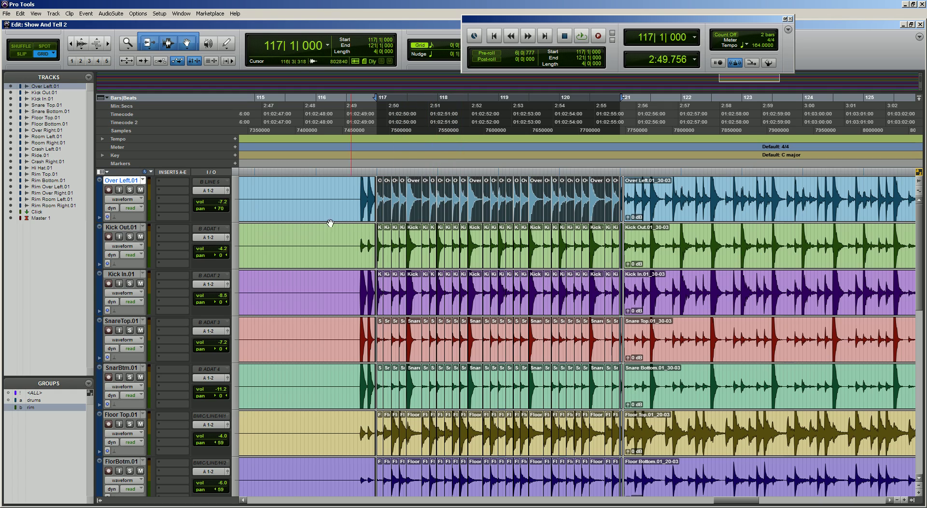
pyautogui.click(62, 14)
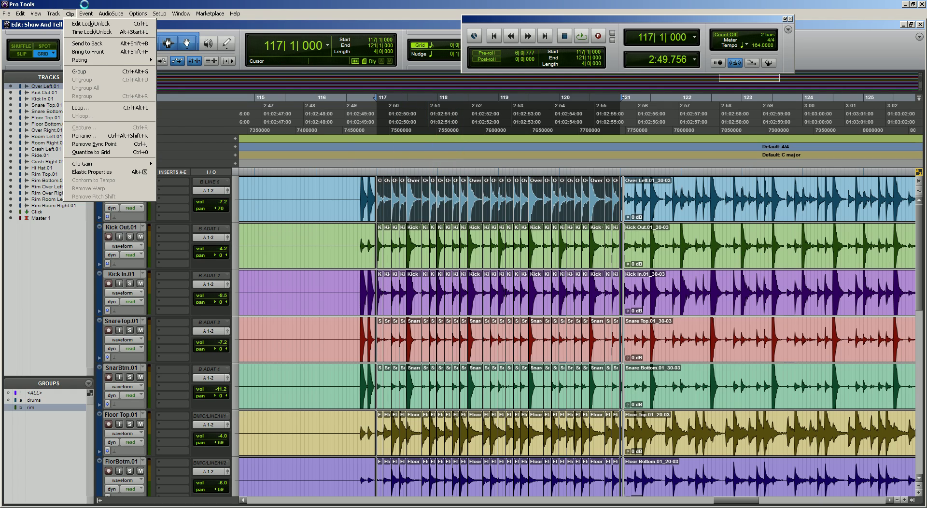
pyautogui.moveTo(91, 14)
pyautogui.click(137, 92)
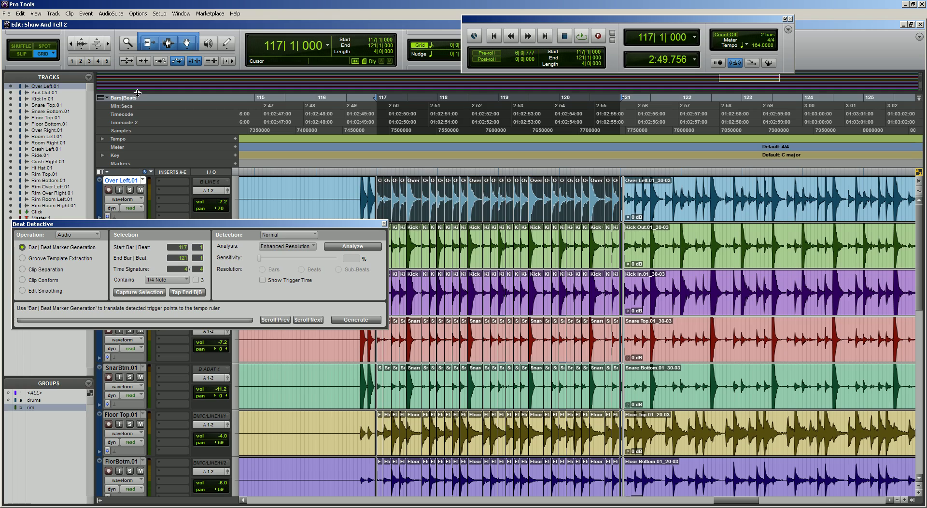
pyautogui.click(60, 259)
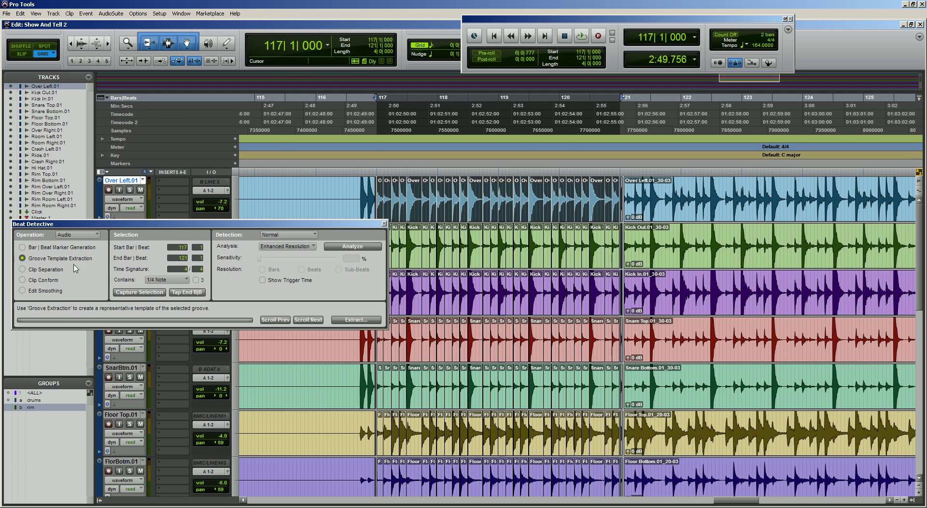
pyautogui.click(143, 294)
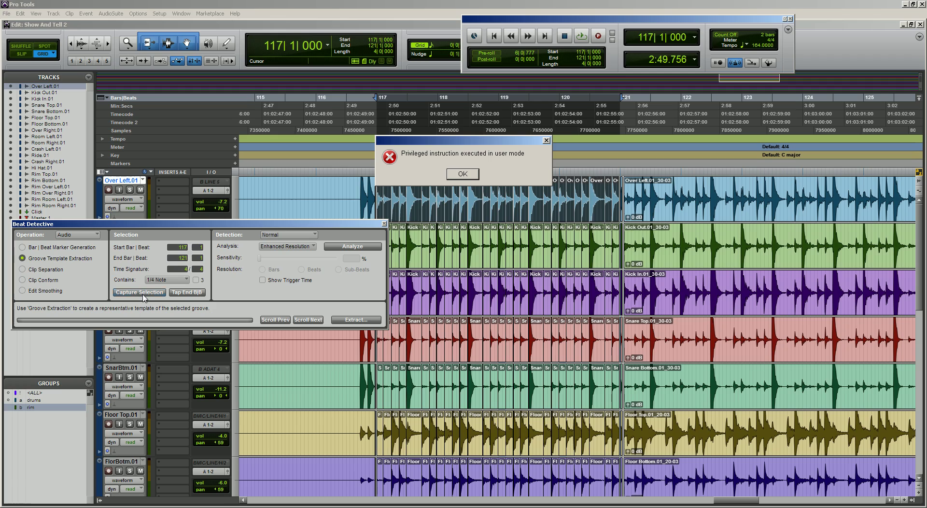
pyautogui.click(463, 174)
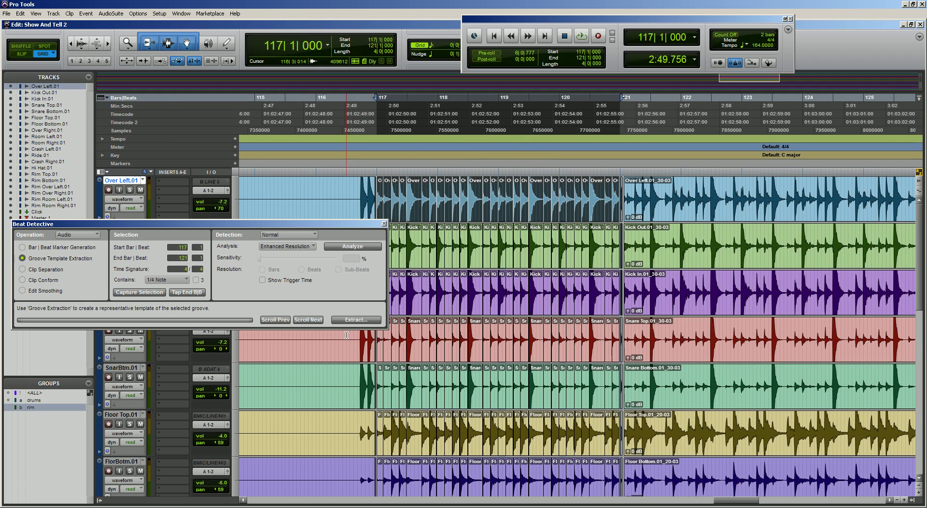
# - Set the selection to contain 1/16 notes, analyze it with Enhanced Resolution, and set the sensitivity to 24% for sub-beats
pyautogui.click(165, 279)
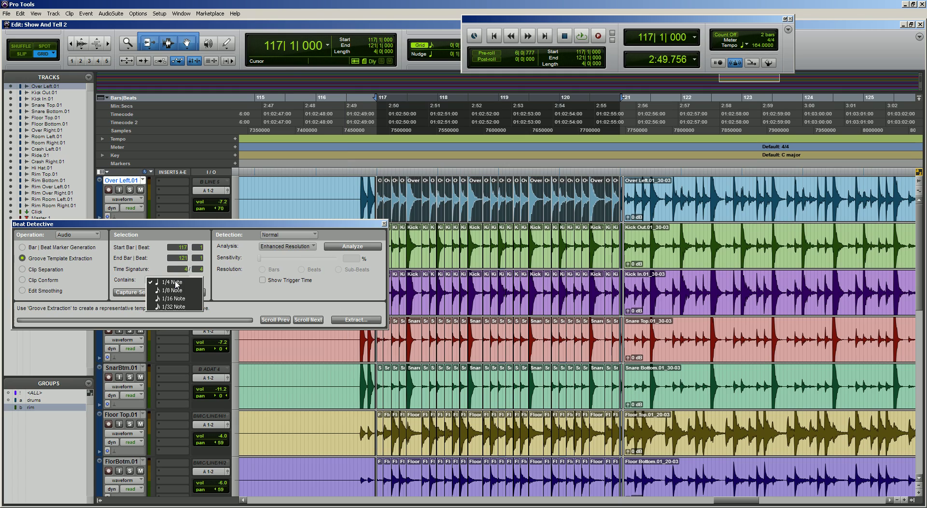
pyautogui.click(176, 300)
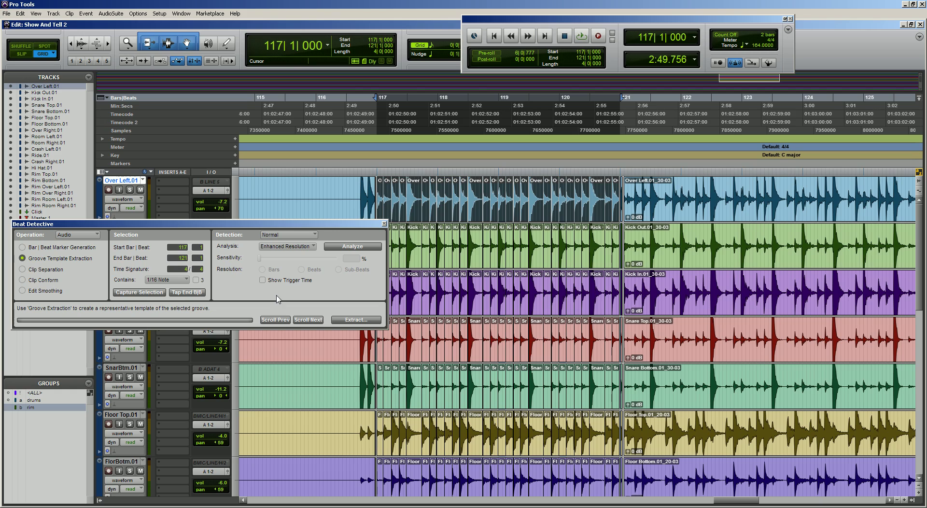
pyautogui.moveTo(319, 223); pyautogui.dragTo(677, 302)
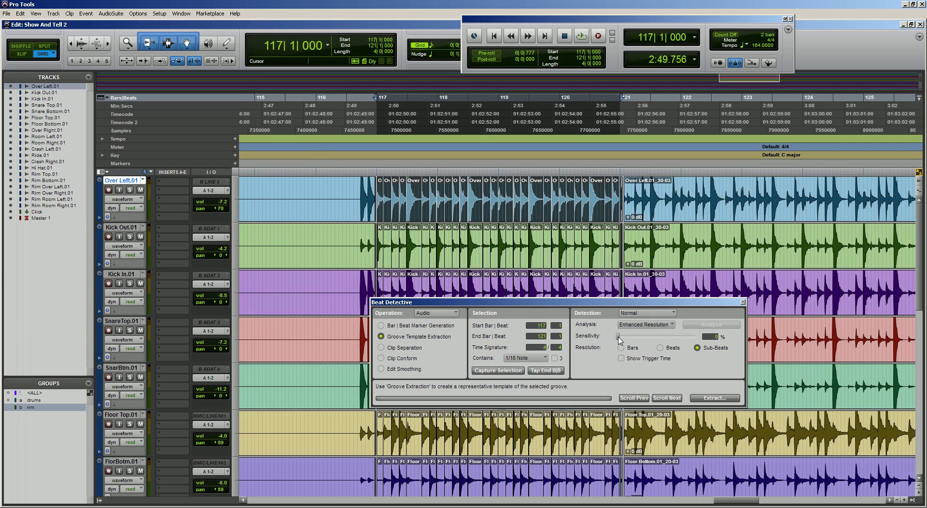
pyautogui.moveTo(620, 339); pyautogui.dragTo(631, 343)
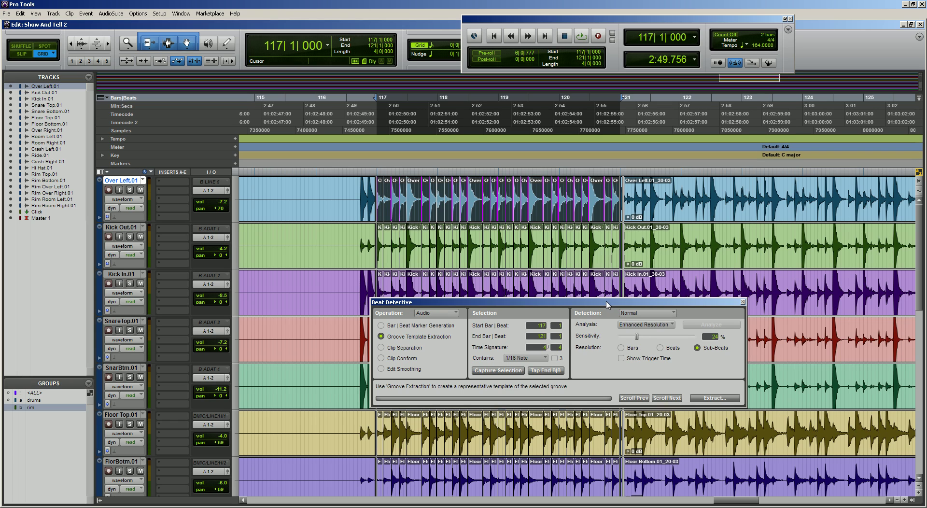
# - Examine the detected beat triggers against the hits on Over Left.01 from 117|1|000 to 117|3|000, with Beat Detective moved aside
pyautogui.moveTo(607, 302); pyautogui.dragTo(841, 287)
pyautogui.press('t')
pyautogui.press('t')
pyautogui.press('t')
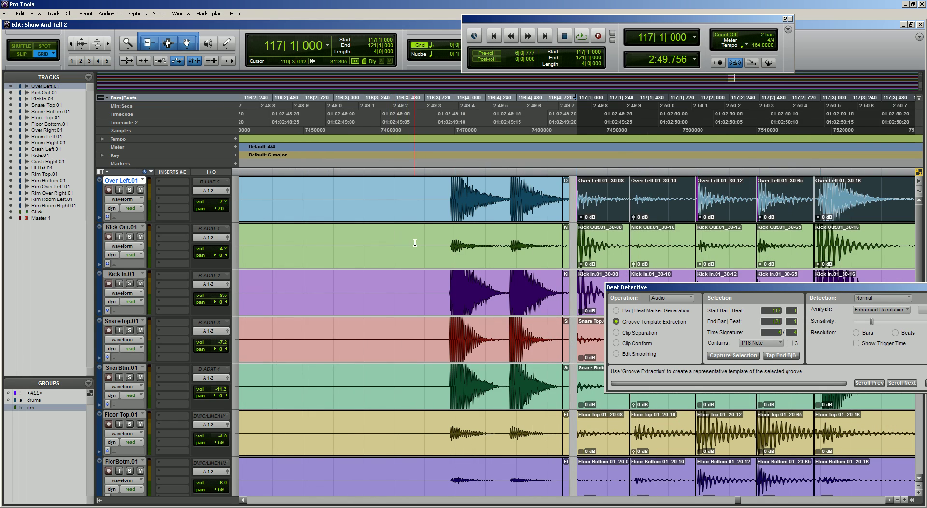
pyautogui.scroll(3, 414, 242)
pyautogui.hscroll(4, 616, 226)
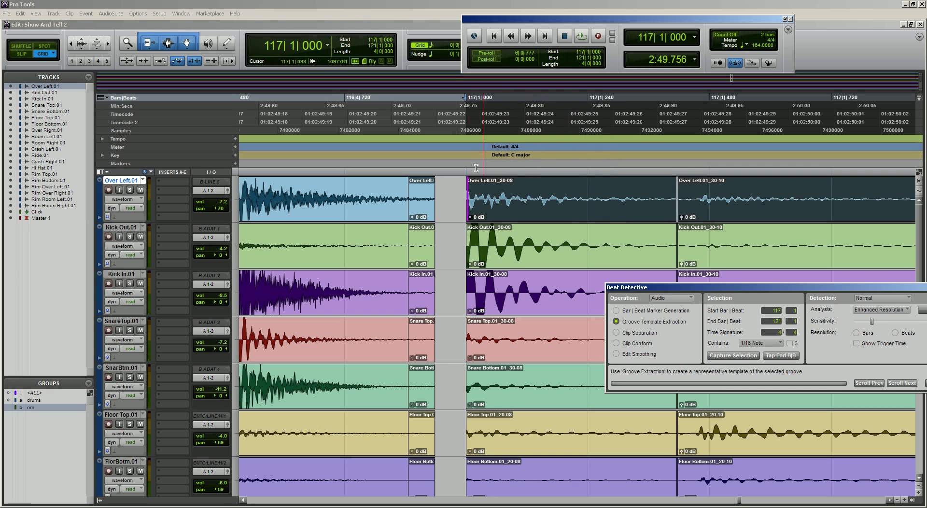
pyautogui.click(463, 10)
pyautogui.hscroll(3, 502, 196)
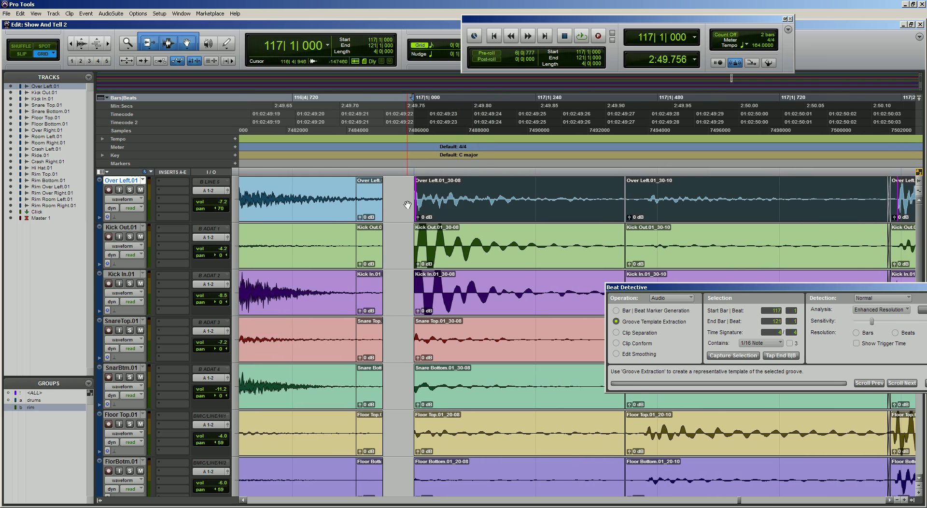
pyautogui.hscroll(3, 483, 205)
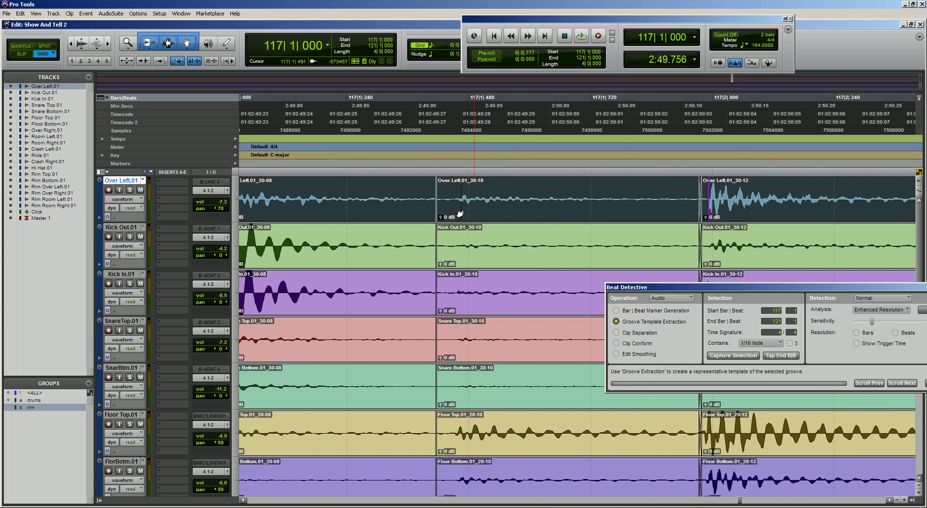
pyautogui.hscroll(3, 487, 207)
pyautogui.hscroll(3, 502, 213)
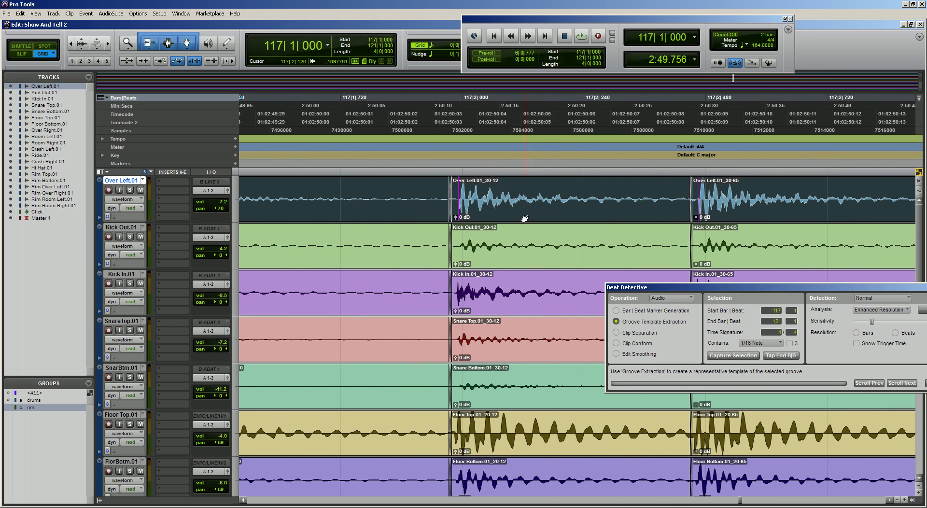
pyautogui.hscroll(3, 526, 213)
pyautogui.hscroll(3, 532, 211)
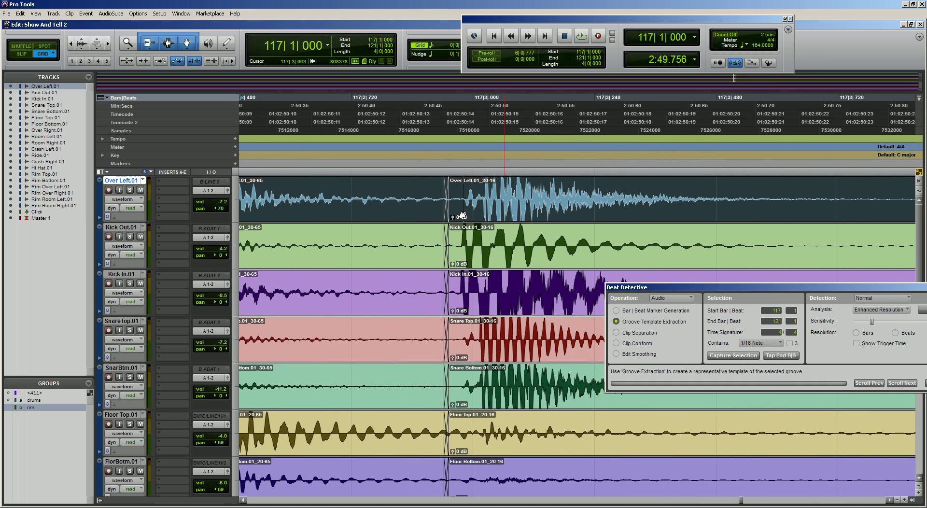
# - Examine the detected beat triggers against the hits on Over Left.01 from 117|3|000 to 121|1|000
pyautogui.hscroll(9, 462, 215)
pyautogui.hscroll(2, 531, 215)
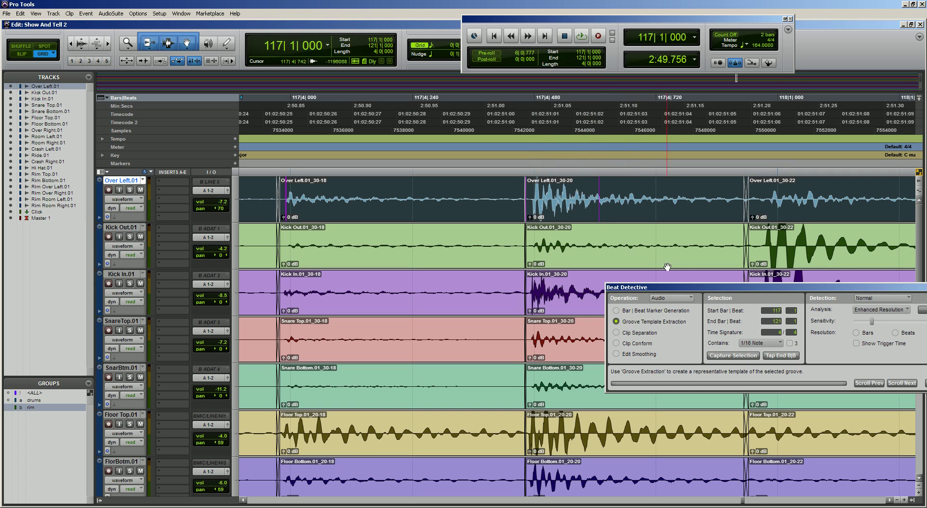
pyautogui.hscroll(2, 685, 237)
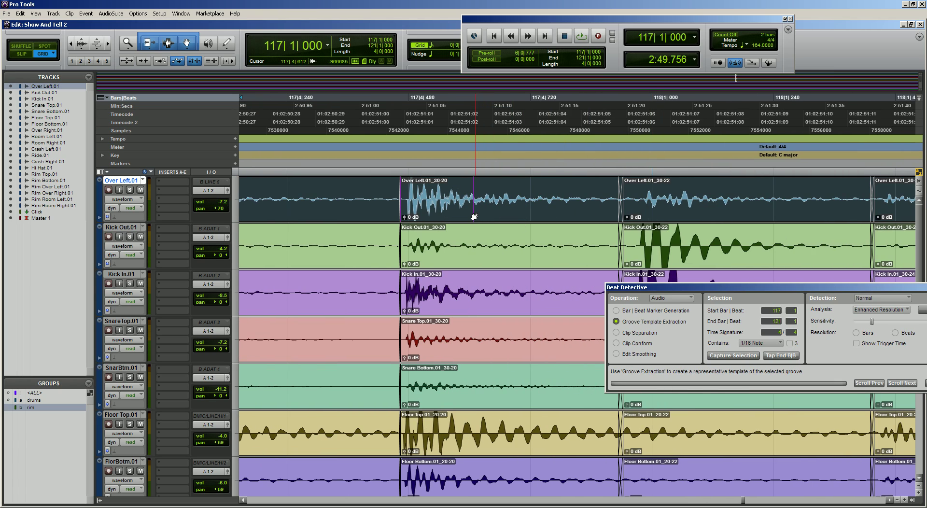
pyautogui.click(639, 213)
pyautogui.hscroll(6, 617, 212)
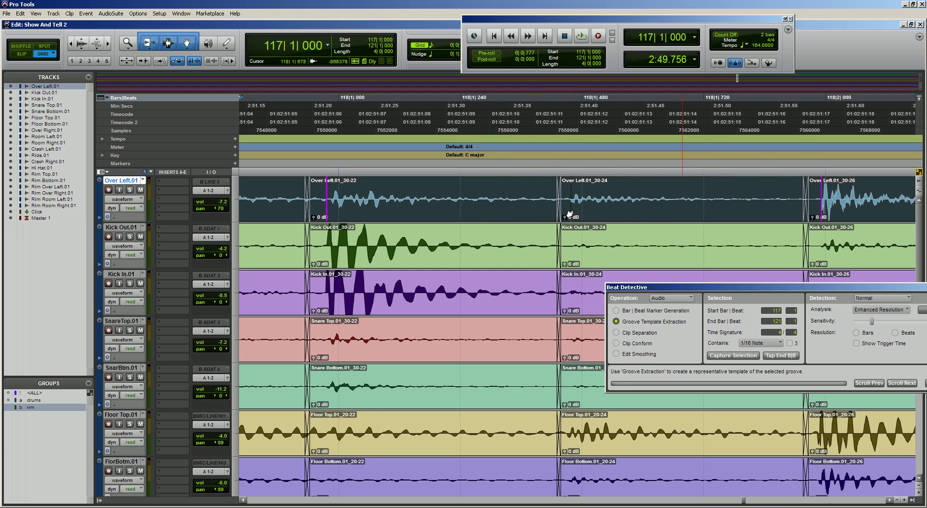
pyautogui.hscroll(15, 570, 214)
pyautogui.hscroll(15, 600, 223)
pyautogui.hscroll(10, 632, 215)
pyautogui.hscroll(15, 639, 216)
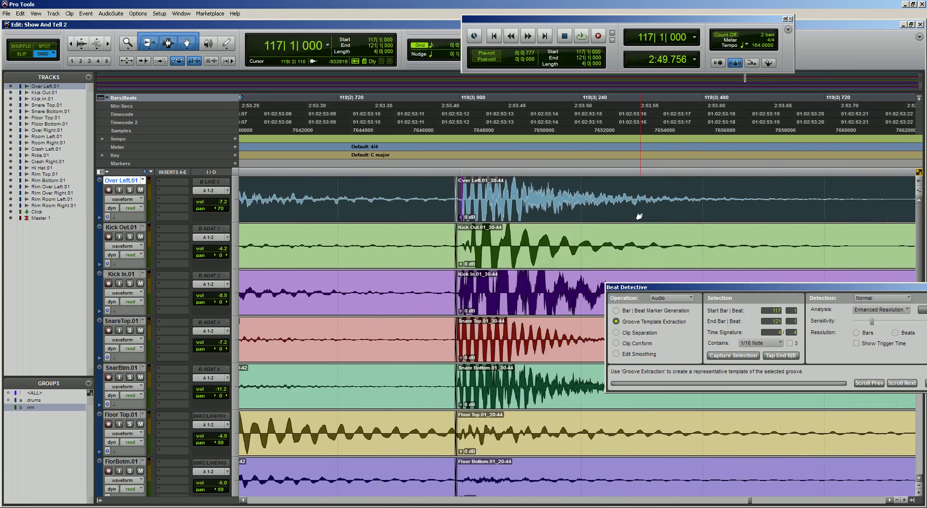
pyautogui.hscroll(15, 639, 216)
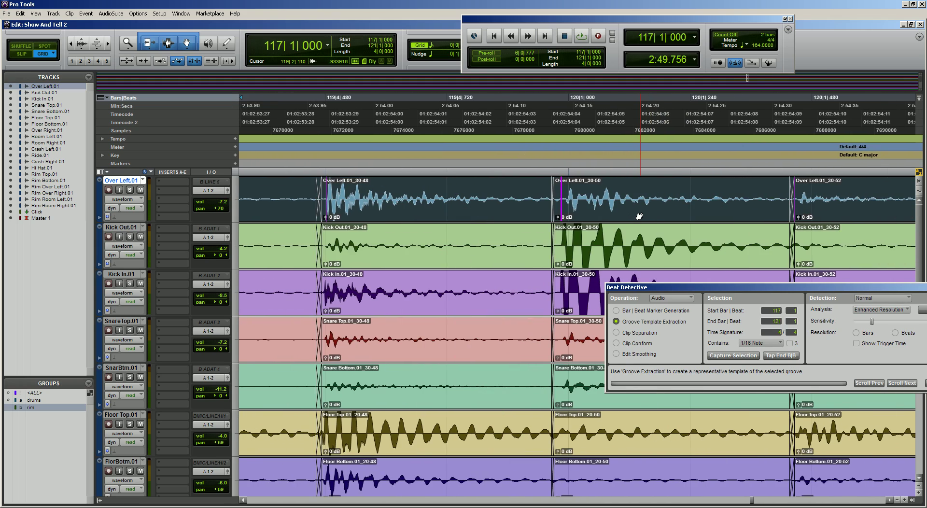
pyautogui.hscroll(15, 624, 217)
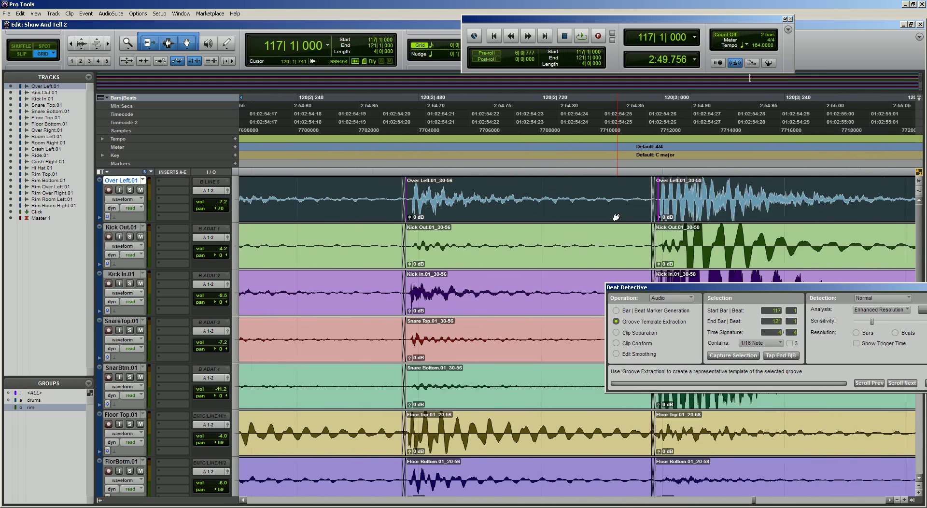
pyautogui.hscroll(10, 616, 217)
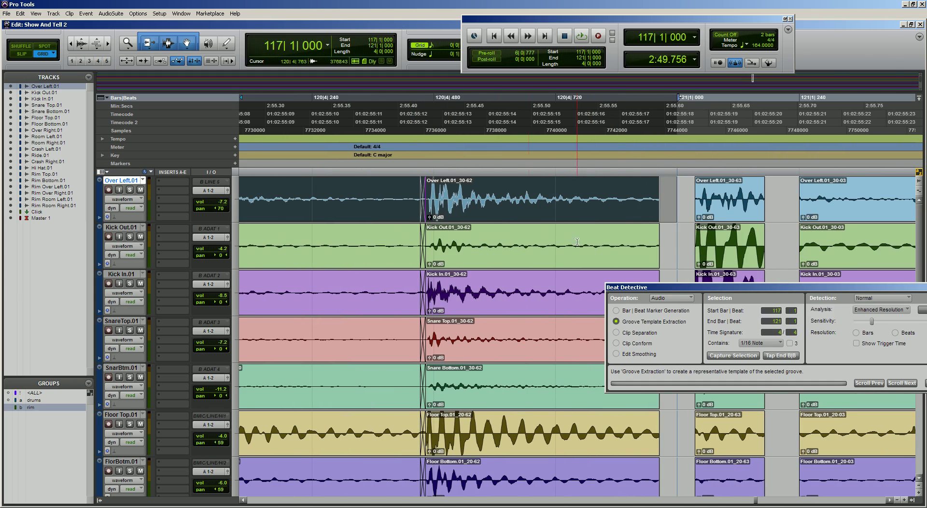
pyautogui.hscroll(-8, 383, 256)
pyautogui.hscroll(-20, 383, 256)
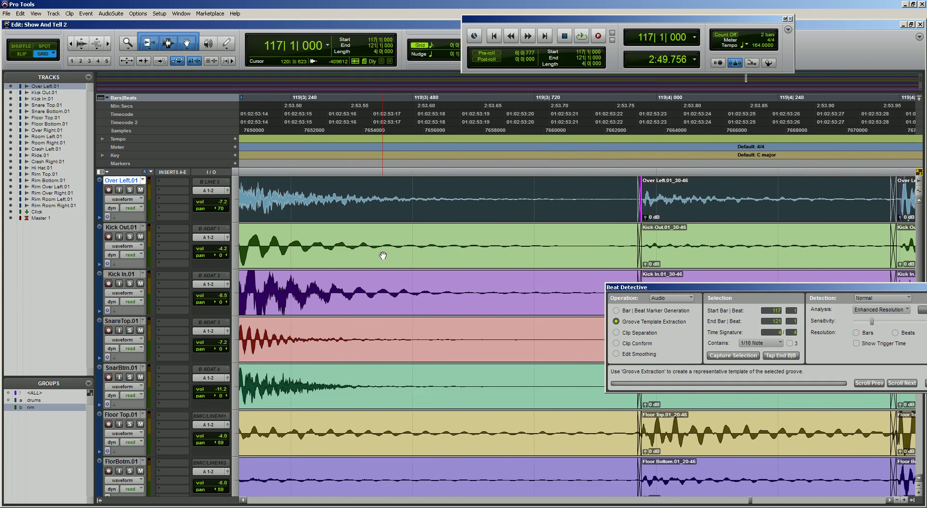
pyautogui.hscroll(-4, 382, 255)
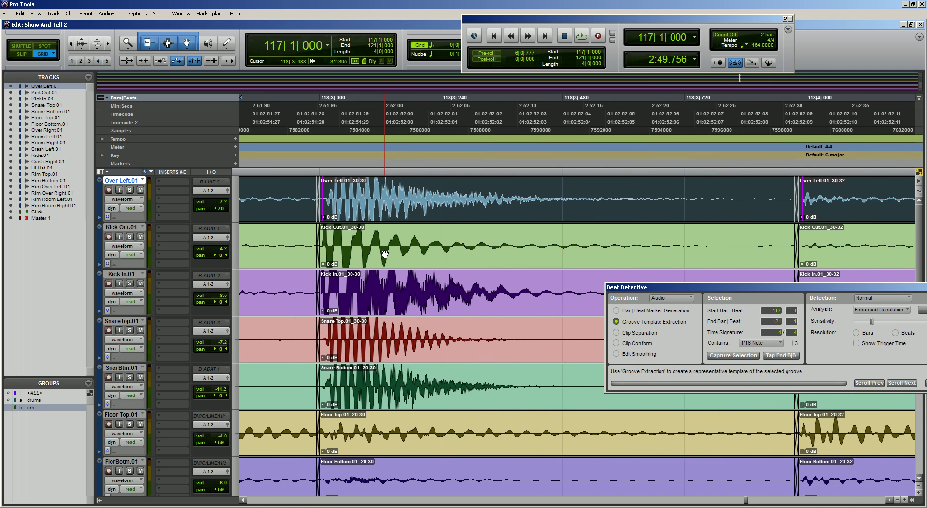
pyautogui.hscroll(-20, 377, 240)
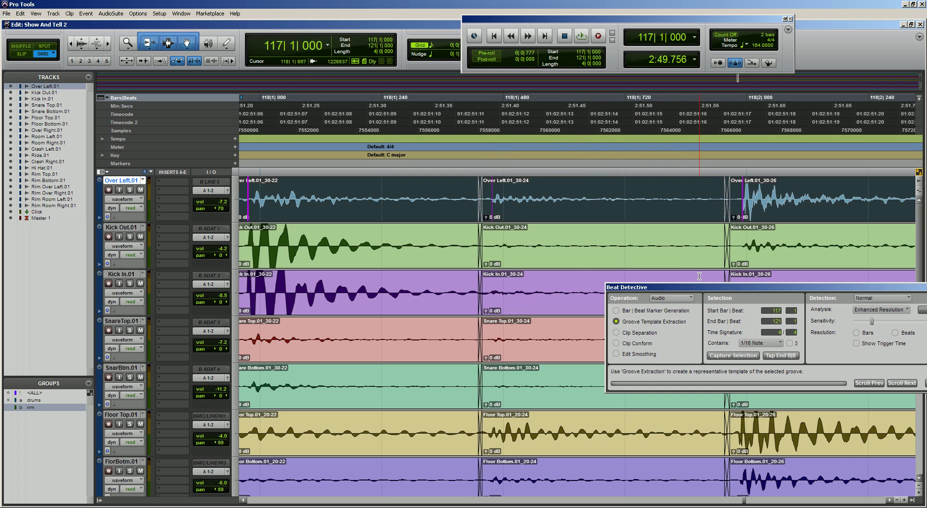
# - Extract the groove template, save it as SaT Ending in the Rick Grooves folder, and close Beat Detective
pyautogui.moveTo(815, 291); pyautogui.dragTo(594, 243)
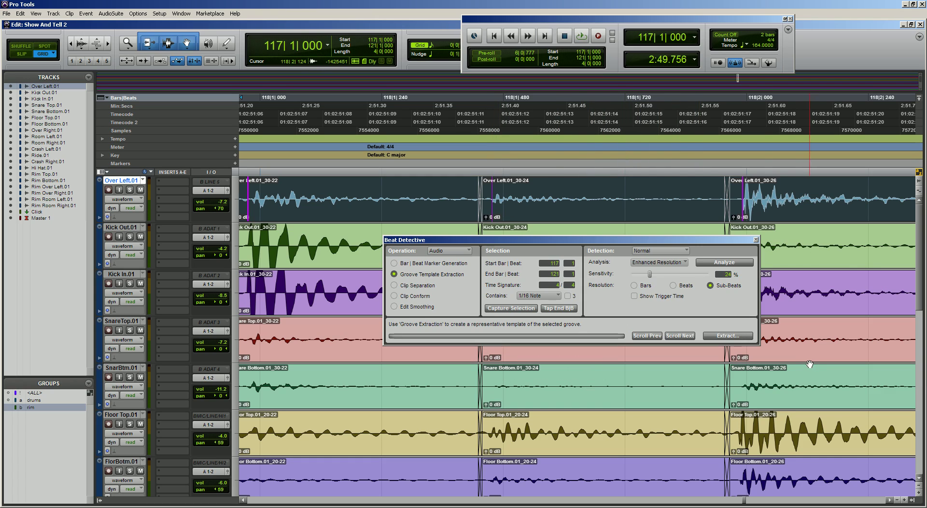
pyautogui.click(727, 336)
pyautogui.click(473, 248)
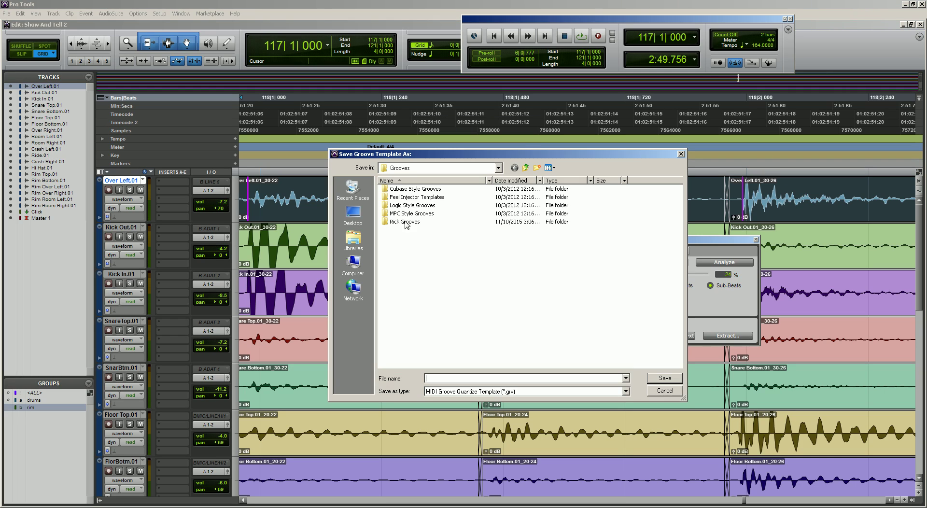
pyautogui.doubleClick(407, 223)
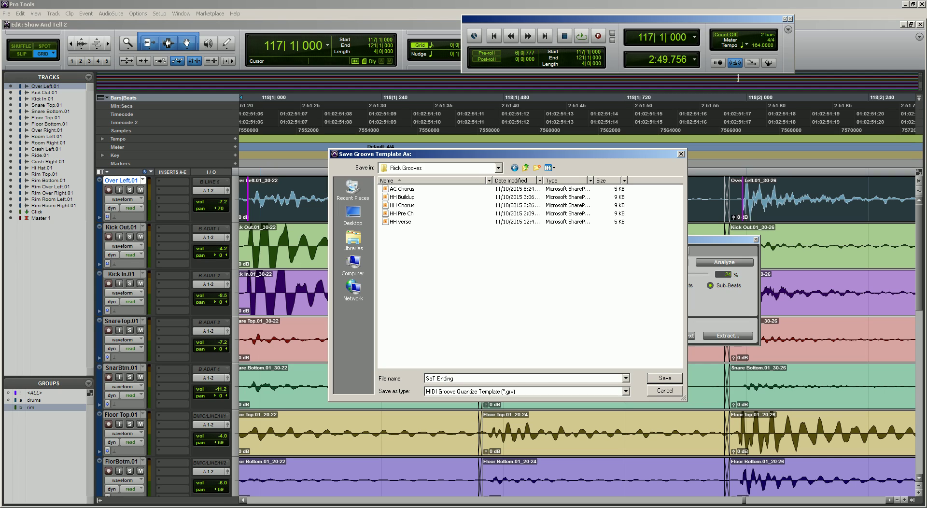
pyautogui.press('Return')
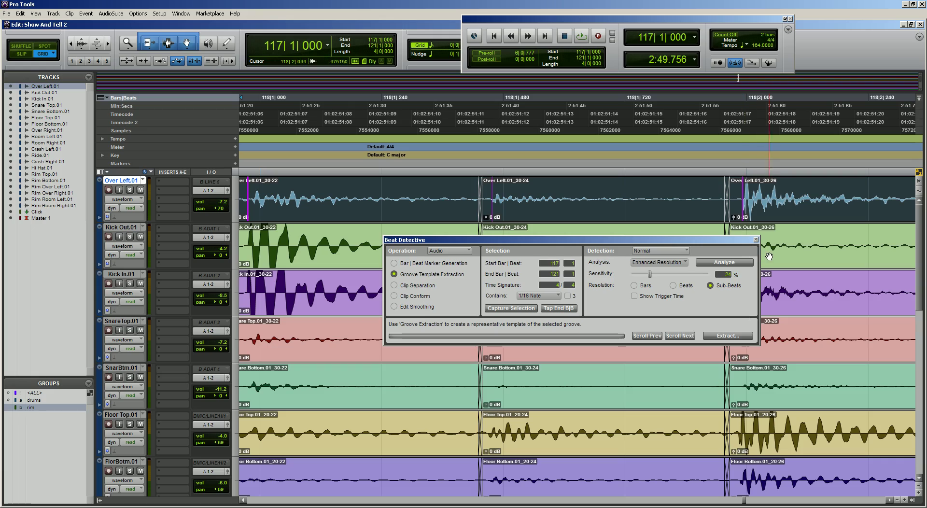
pyautogui.click(756, 239)
# - Play the edited drum tracks from 117|3|240 for about two bars, then stop playback
pyautogui.click(625, 256)
pyautogui.press('r')
pyautogui.press('r')
pyautogui.press('r')
pyautogui.press('r')
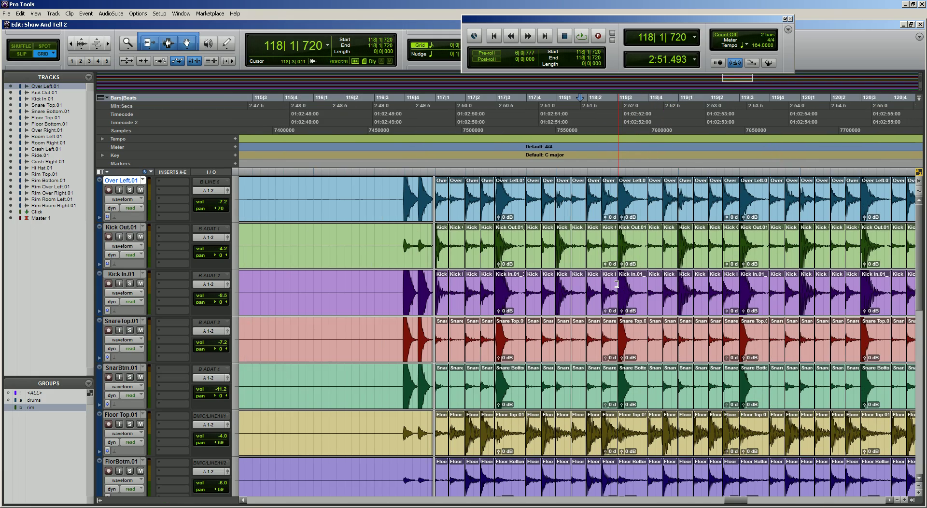
pyautogui.hotkey('ctrl', '[')
pyautogui.hotkey('ctrl', '[')
pyautogui.scroll(-10, 561, 425)
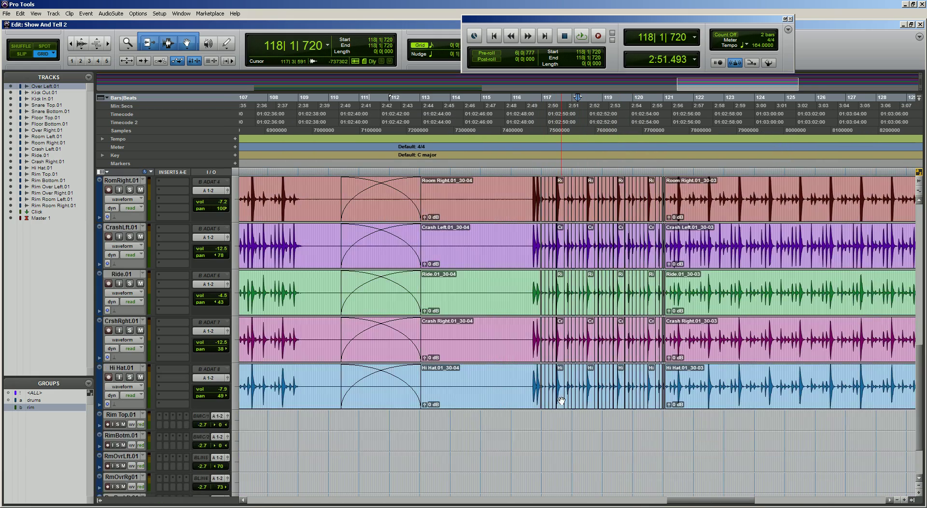
pyautogui.click(559, 364)
pyautogui.press('space')
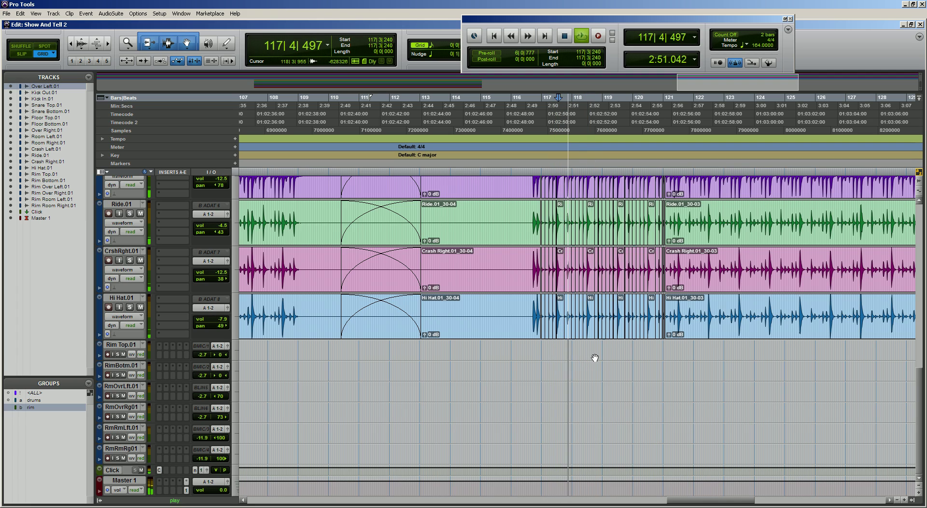
pyautogui.press('space')
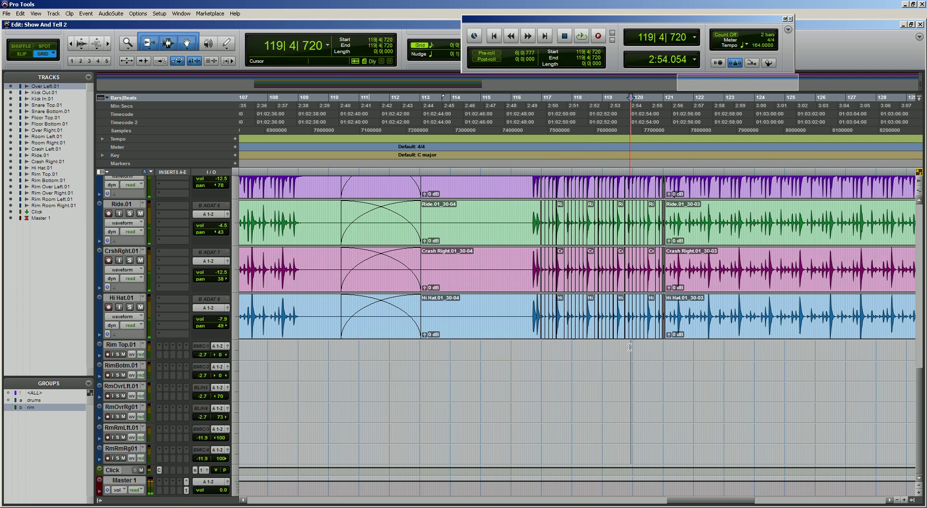
# - Place the edit cursor on Over Left.01 at 121|1|000, in the gap after the last edited clip
pyautogui.click(469, 361)
pyautogui.hotkey('ctrl', ']')
pyautogui.hotkey('ctrl', ']')
pyautogui.hotkey('ctrl', ']')
pyautogui.hotkey('ctrl', ']')
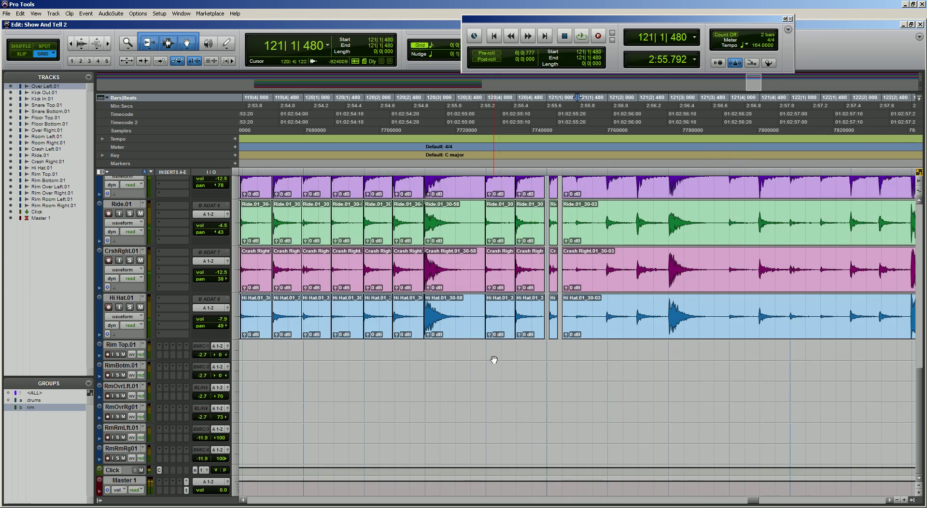
pyautogui.scroll(10, 513, 365)
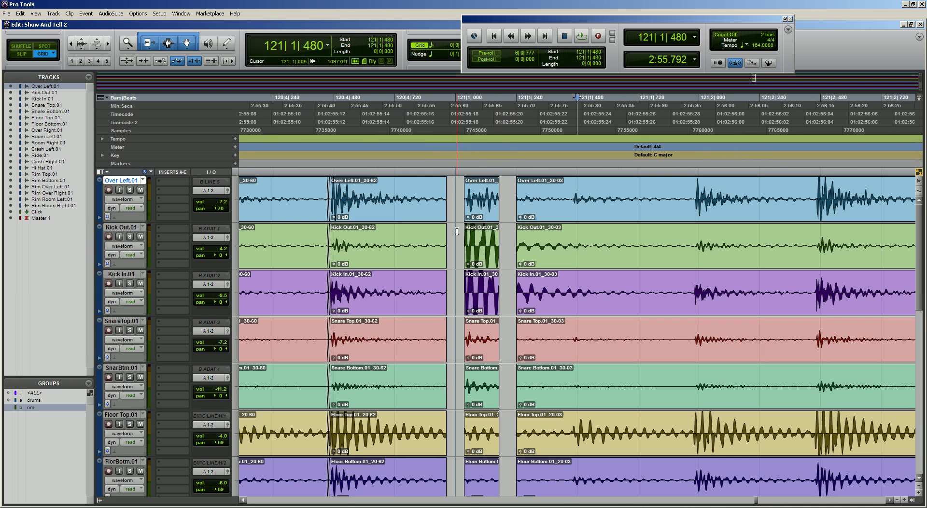
pyautogui.click(458, 191)
pyautogui.moveTo(473, 192)
pyautogui.mouseDown()
pyautogui.moveTo(487, 191)
pyautogui.moveTo(461, 189)
pyautogui.mouseUp()
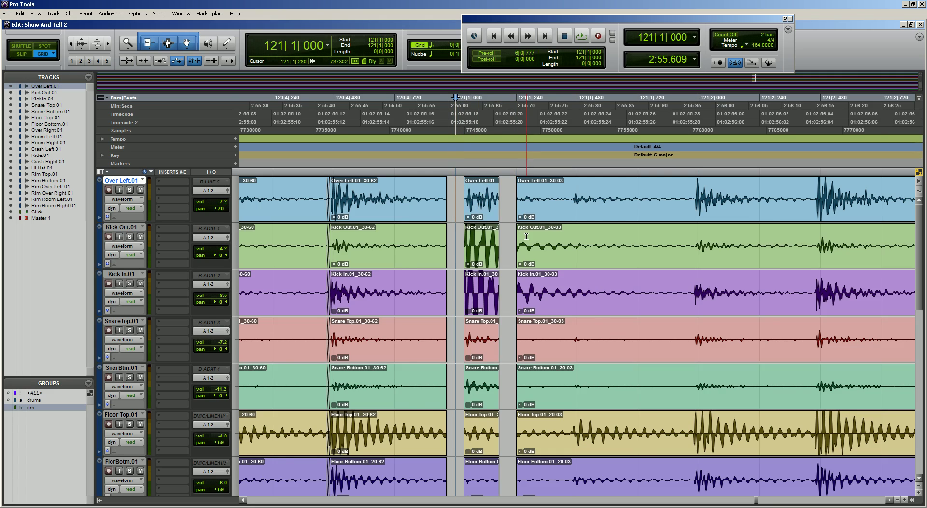
# - Select Over Left.01 from 121|1|000 to 125|1|000 and extend the selection to 129|1|240
pyautogui.press('r')
pyautogui.press('r')
pyautogui.press('r')
pyautogui.press('r')
pyautogui.hscroll(4, 434, 225)
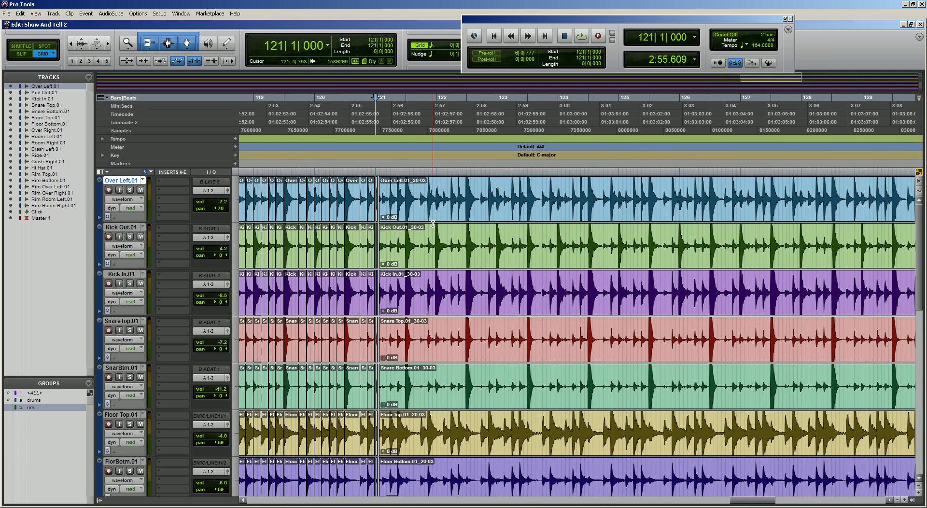
pyautogui.hscroll(-3, 374, 167)
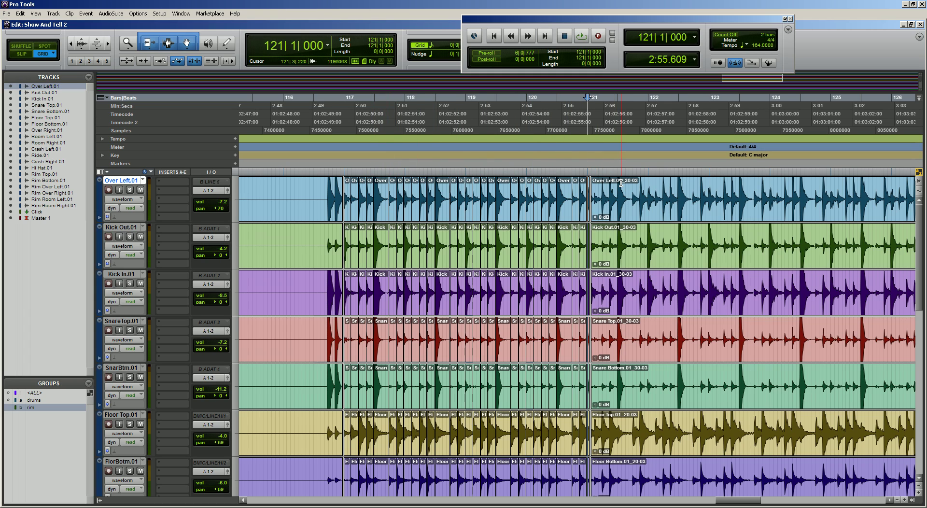
pyautogui.hscroll(3, 620, 182)
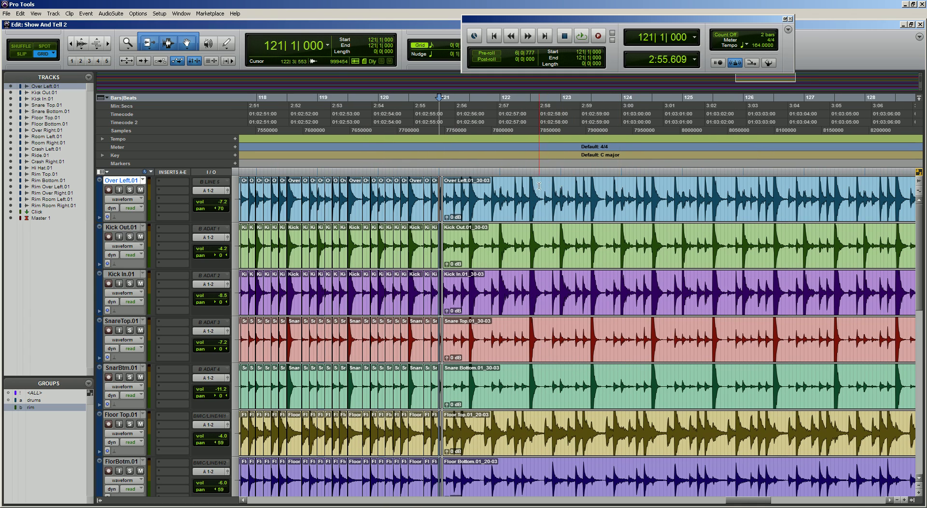
pyautogui.hscroll(3, 545, 185)
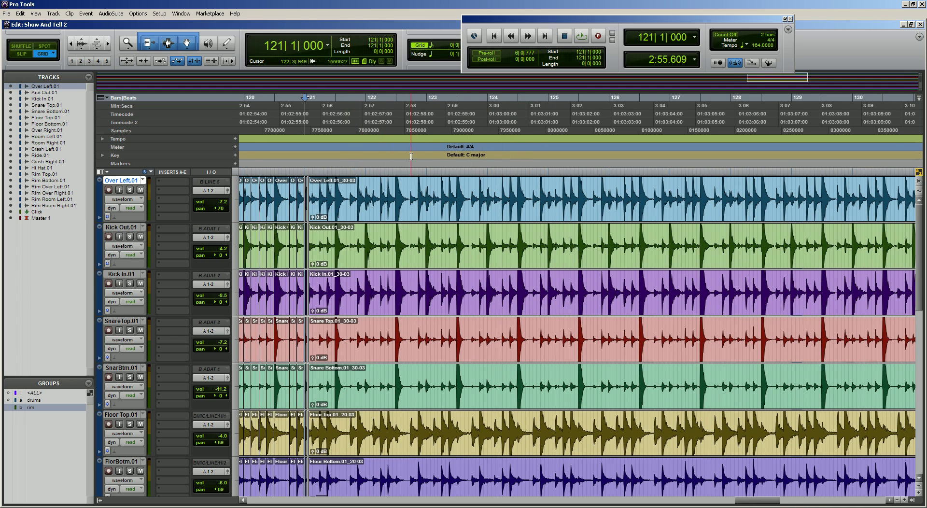
pyautogui.keyDown('shift'); pyautogui.click(547, 183); pyautogui.keyUp('shift')
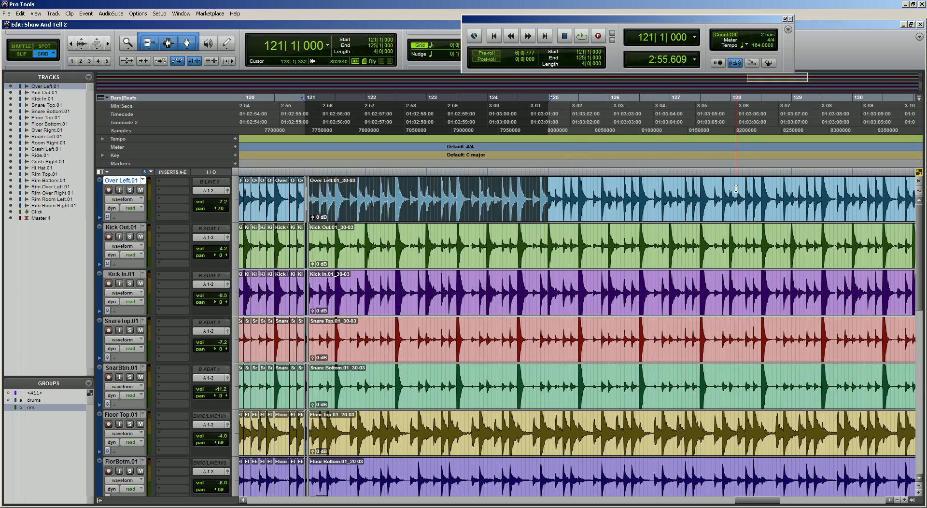
pyautogui.keyDown('shift'); pyautogui.click(795, 196); pyautogui.keyUp('shift')
# - Extend the Over Left.01 selection to 133|1|000 and on to 137|1|000, making it 16 bars long
pyautogui.hotkey('ctrl', ']')
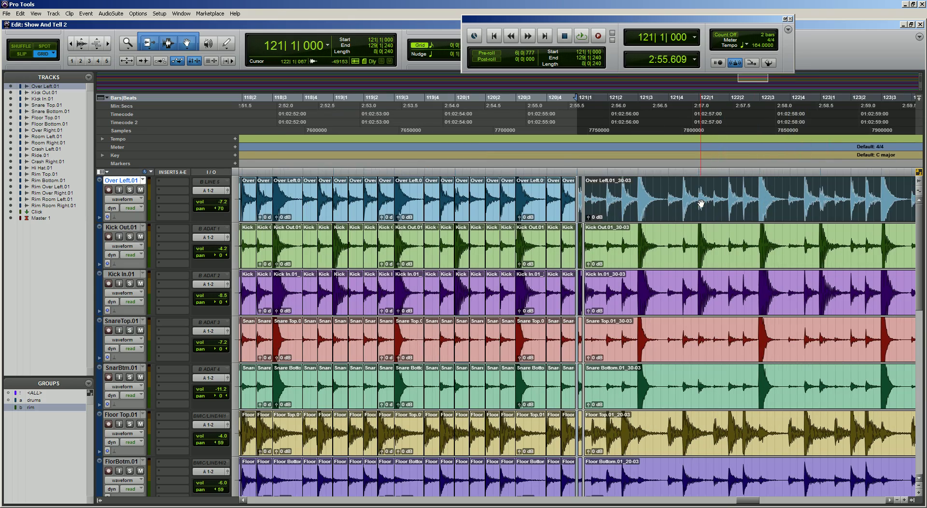
pyautogui.hotkey('ctrl', '[')
pyautogui.hotkey('ctrl', '[')
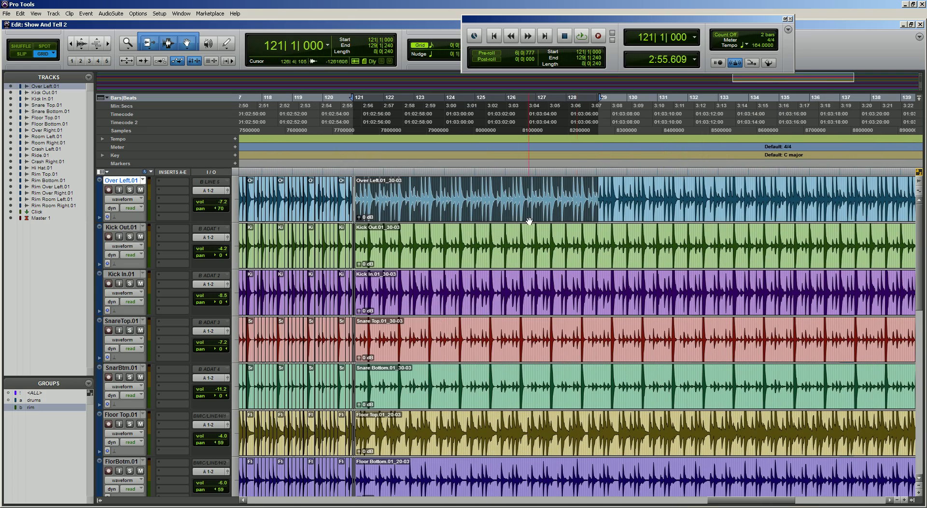
pyautogui.hotkey('ctrl', ']')
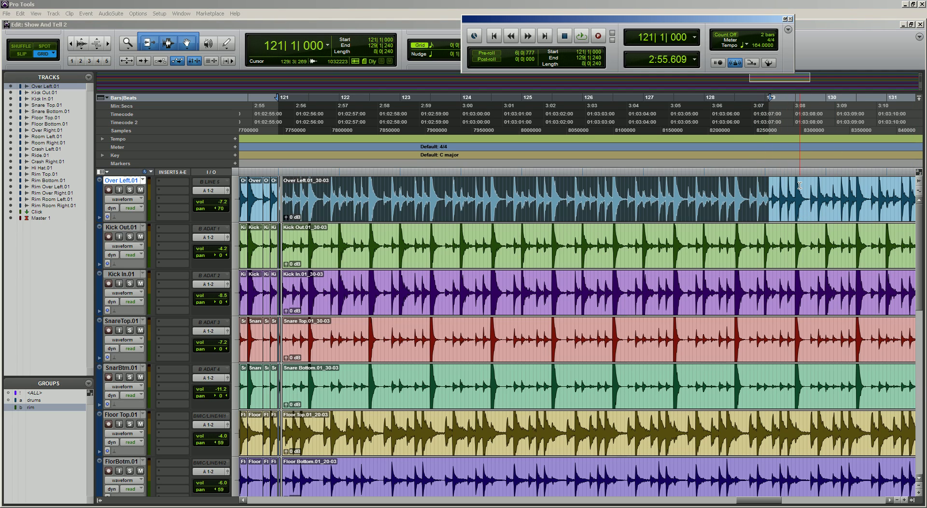
pyautogui.click(816, 10)
pyautogui.hscroll(10, 772, 210)
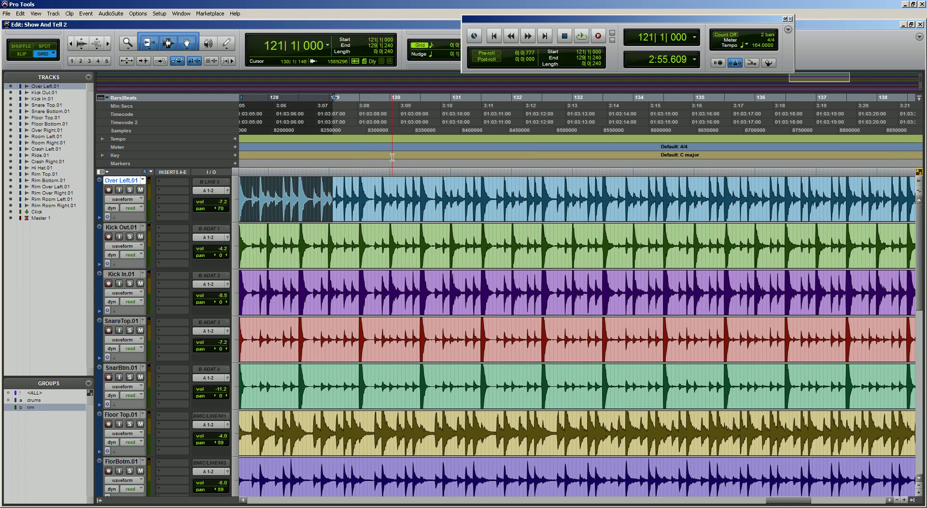
pyautogui.keyDown('shift'); pyautogui.click(571, 188); pyautogui.keyUp('shift')
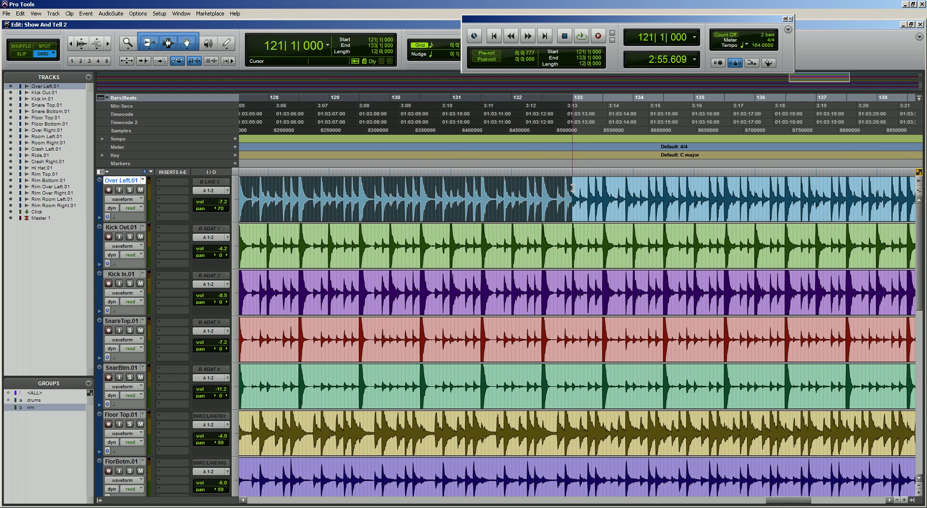
pyautogui.scroll(-1, 623, 218)
pyautogui.scroll(1, 623, 218)
pyautogui.hscroll(3, 623, 218)
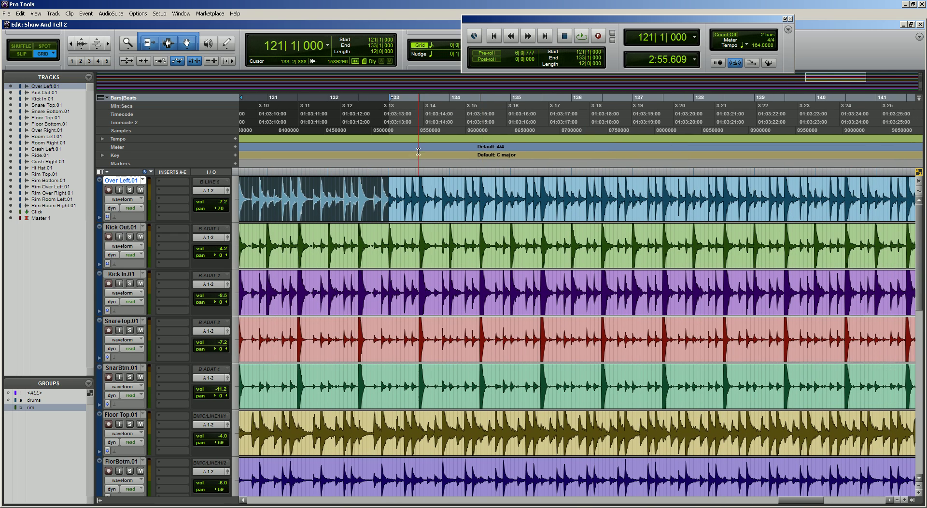
pyautogui.keyDown('shift'); pyautogui.click(631, 190); pyautogui.keyUp('shift')
# - Start Beat Detective in Clip Separation mode and analyze the Over Left.01 selection from bar 121 to bar 137
pyautogui.hscroll(-12, 666, 238)
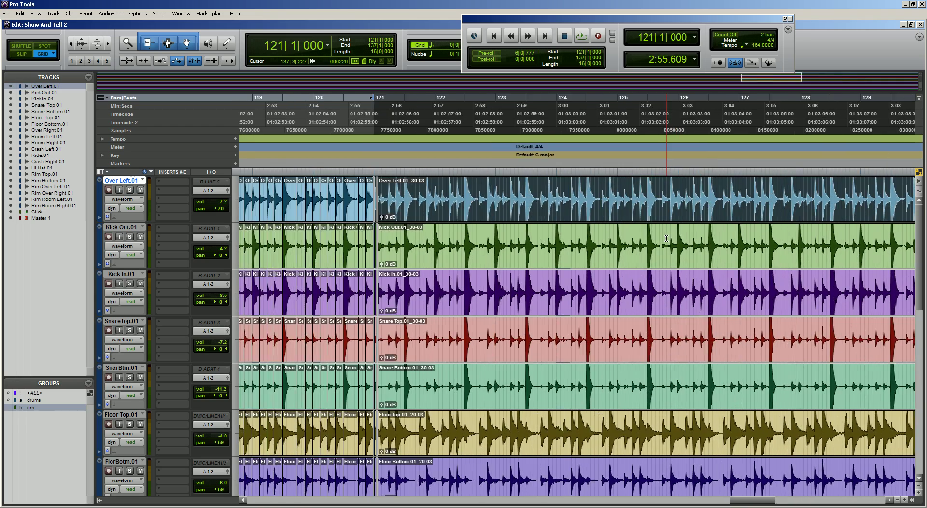
pyautogui.hscroll(4, 666, 238)
pyautogui.hscroll(-3, 666, 238)
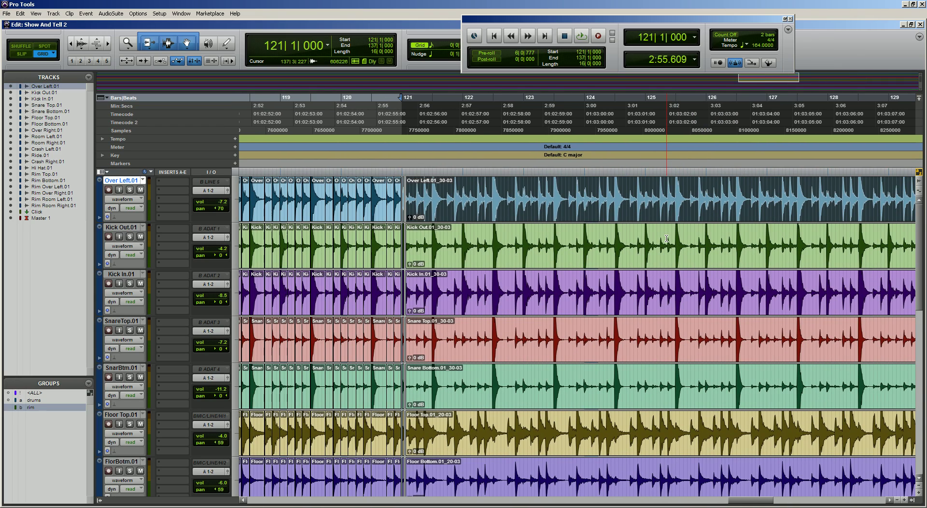
pyautogui.click(70, 13)
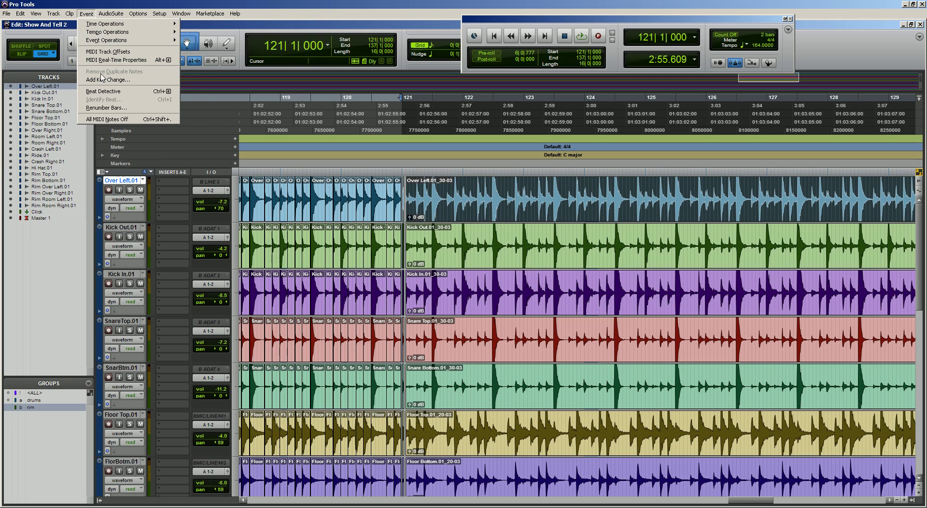
pyautogui.click(106, 91)
pyautogui.click(422, 286)
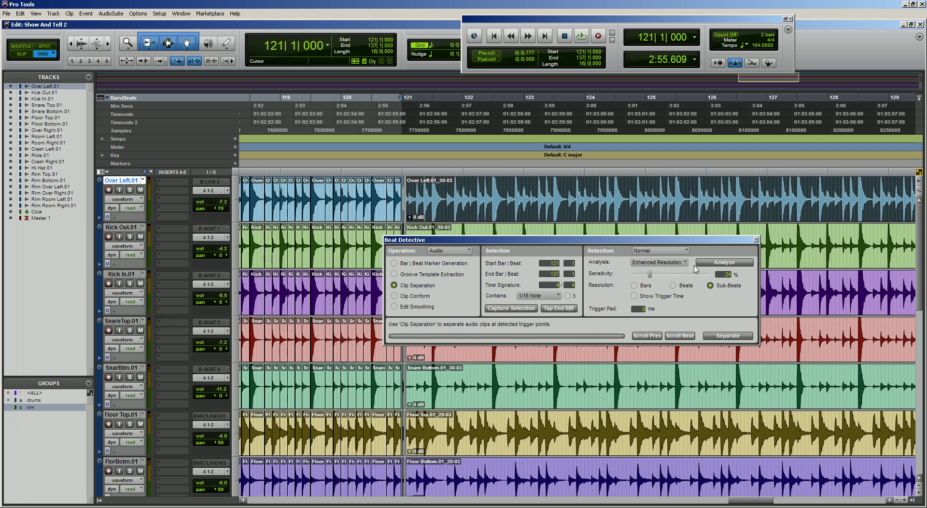
pyautogui.click(715, 264)
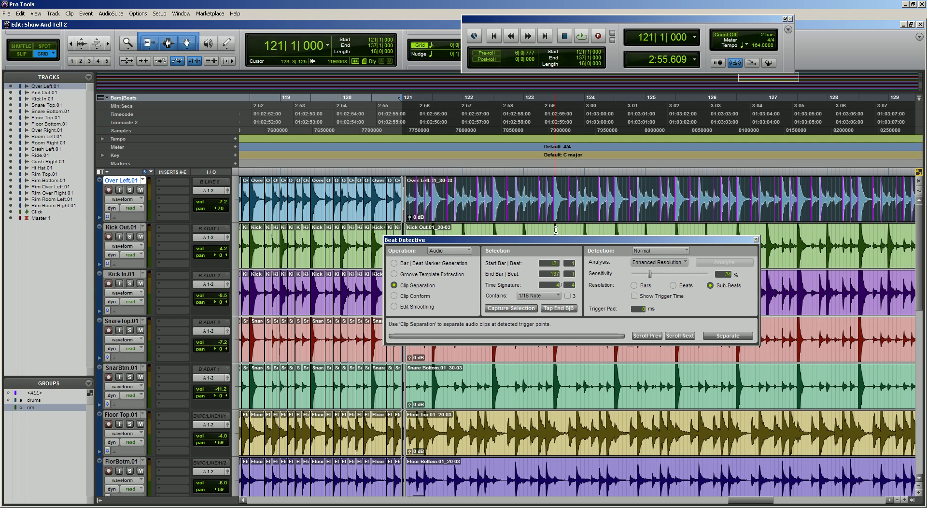
# - Set the Beat Detective sensitivity to 28% and move its window clear of the Over Left.01 waveform
pyautogui.moveTo(559, 238); pyautogui.dragTo(557, 294)
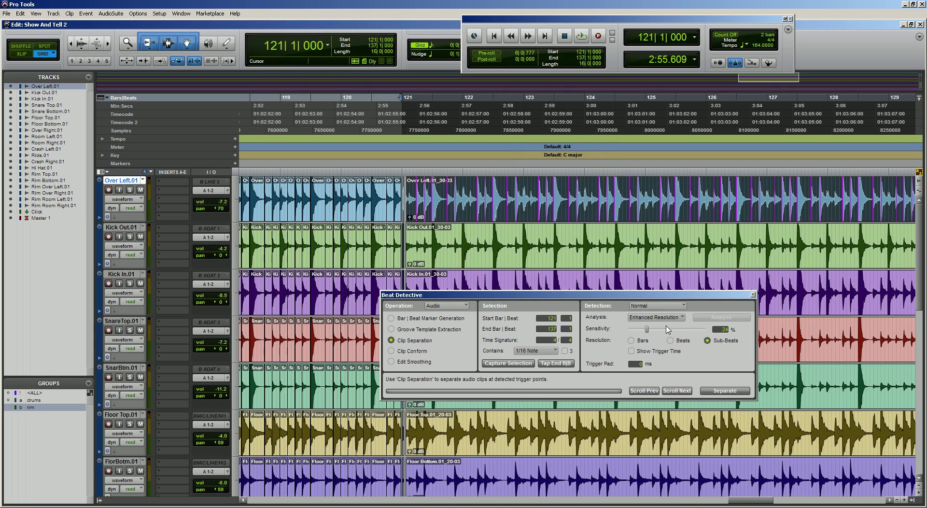
pyautogui.moveTo(647, 333); pyautogui.dragTo(649, 335)
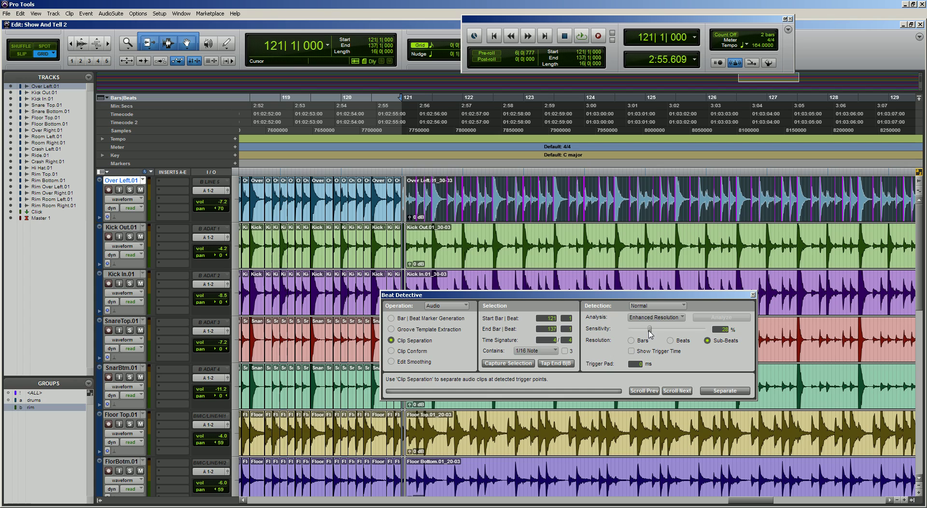
pyautogui.moveTo(643, 296); pyautogui.dragTo(664, 292)
# - Close the small gaps between the drum clips just after 121|1|000
pyautogui.hotkey('ctrl', ']')
pyautogui.hotkey('ctrl', ']')
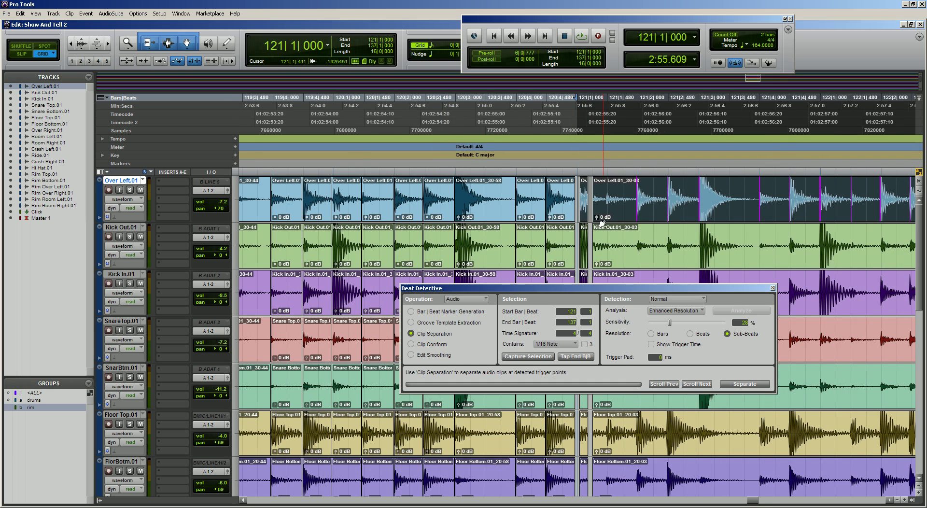
pyautogui.hotkey('ctrl', ']')
pyautogui.hotkey('ctrl', ']')
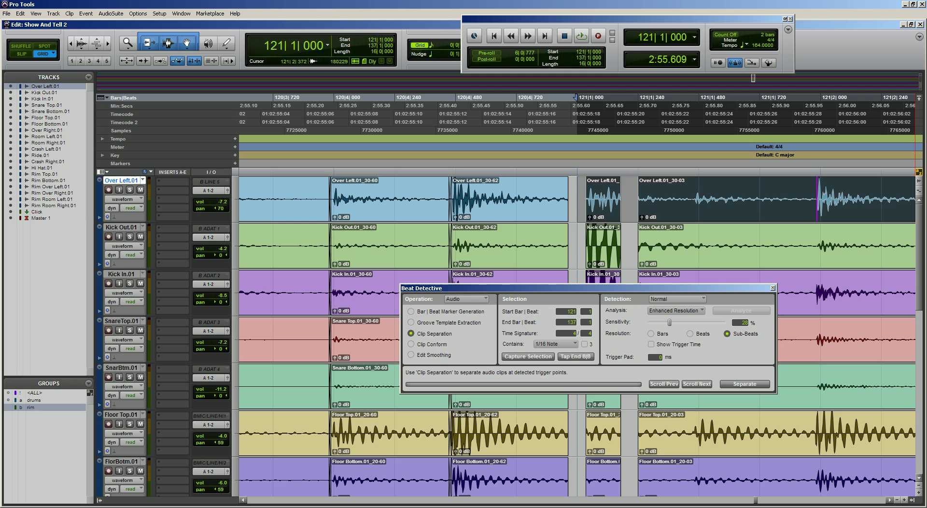
pyautogui.hotkey('ctrl', '[')
pyautogui.hotkey('ctrl', '[')
pyautogui.hotkey('ctrl', '[')
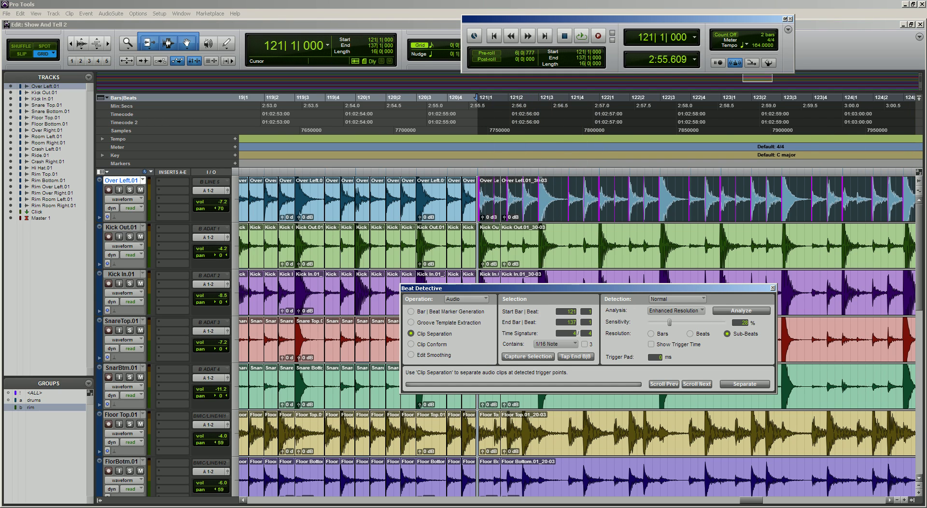
# - Examine the detected triggers on Over Left.01 from bar 121 to bar 137
pyautogui.hscroll(3, 713, 210)
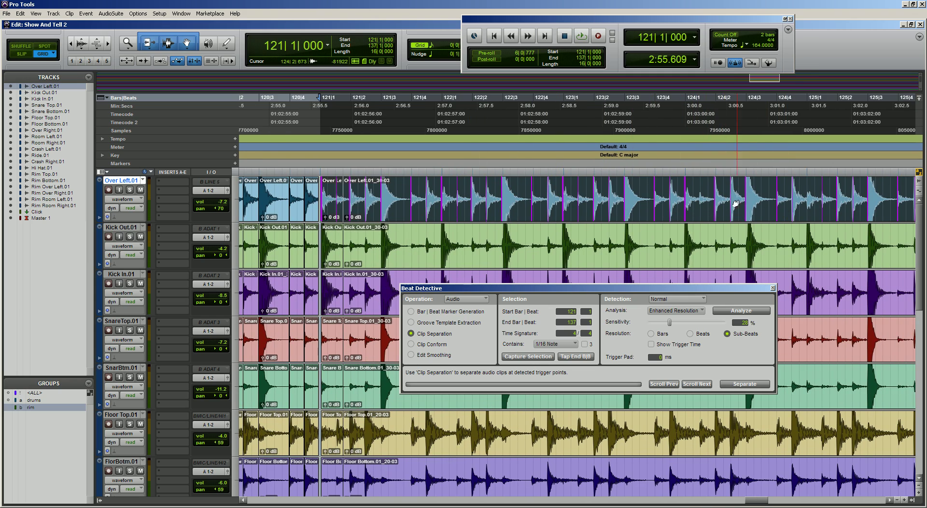
pyautogui.hscroll(3, 777, 212)
pyautogui.hscroll(6, 538, 203)
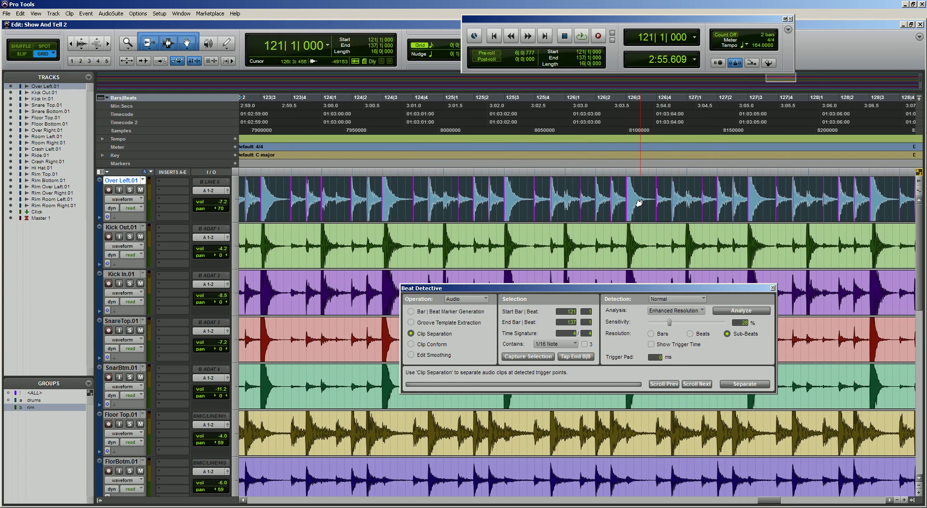
pyautogui.hscroll(8, 680, 183)
pyautogui.hscroll(8, 715, 187)
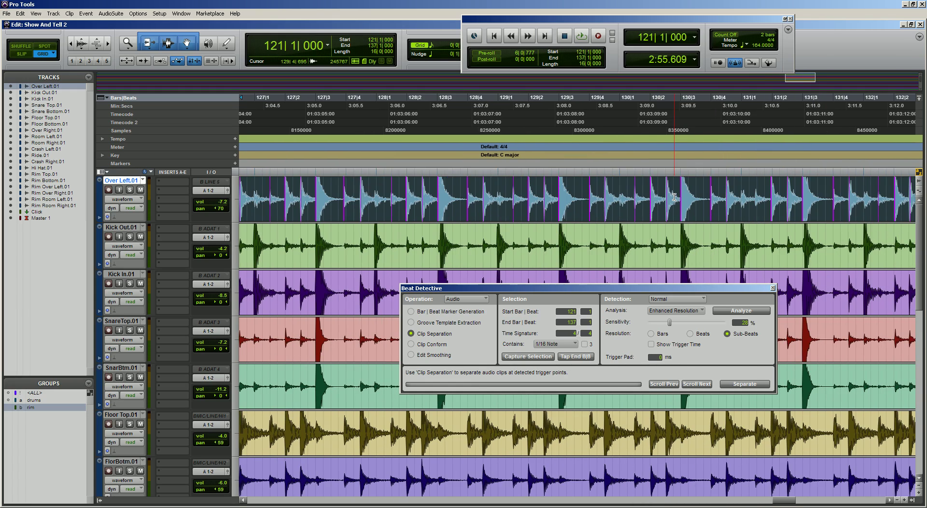
pyautogui.hscroll(12, 680, 196)
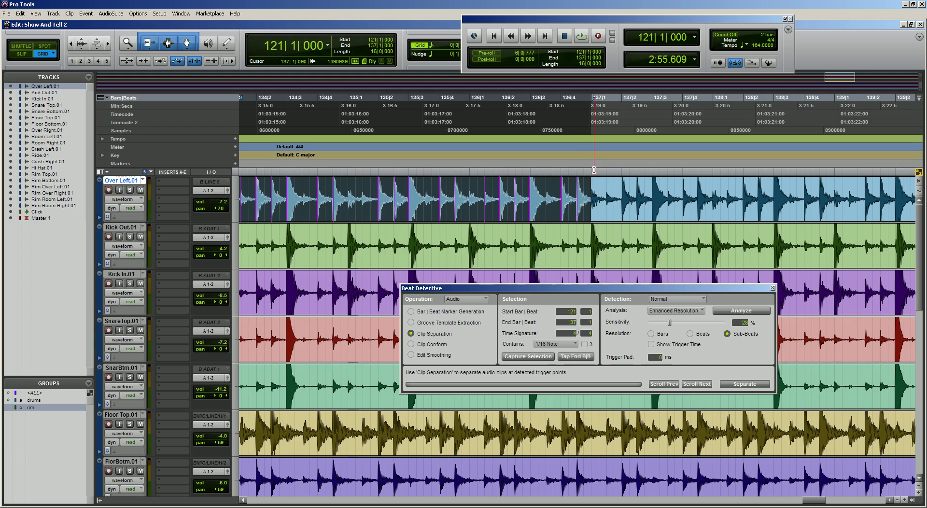
pyautogui.hscroll(-20, 594, 205)
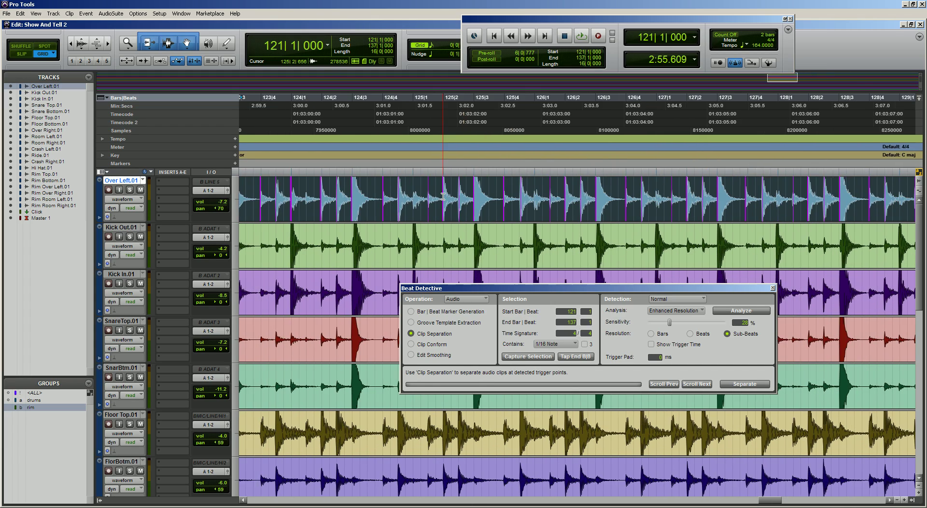
pyautogui.hscroll(3, 441, 197)
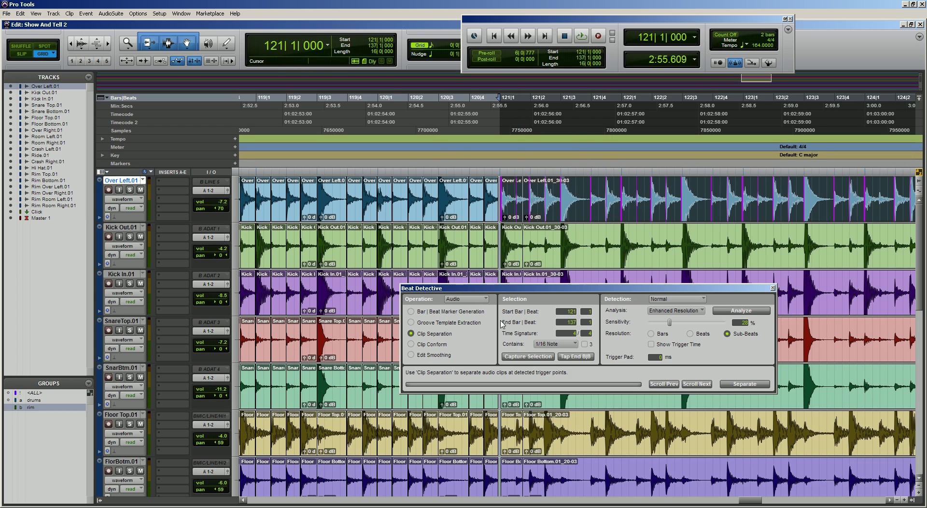
# - Activate the drums edit group alongside rim and separate the clips on all drum tracks at the detected triggers
pyautogui.keyDown('shift'); pyautogui.click(33, 400); pyautogui.keyUp('shift')
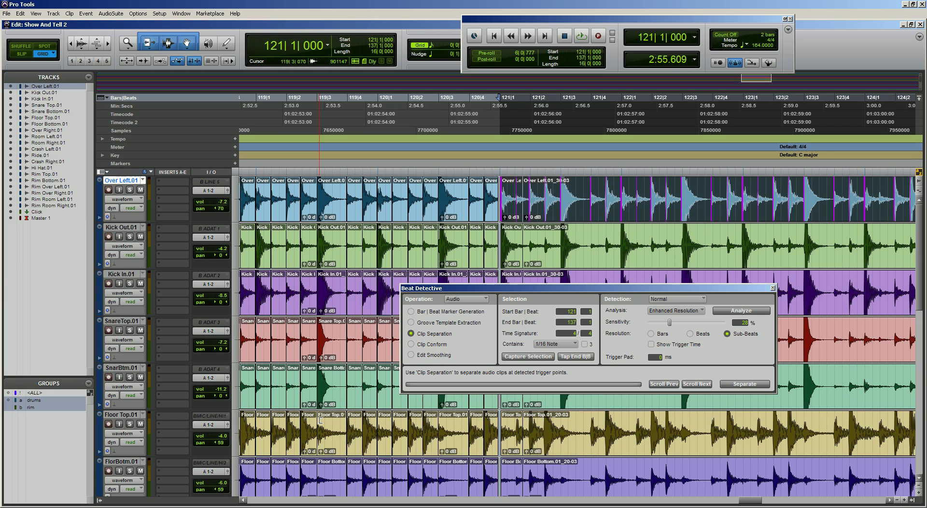
pyautogui.scroll(-7, 320, 420)
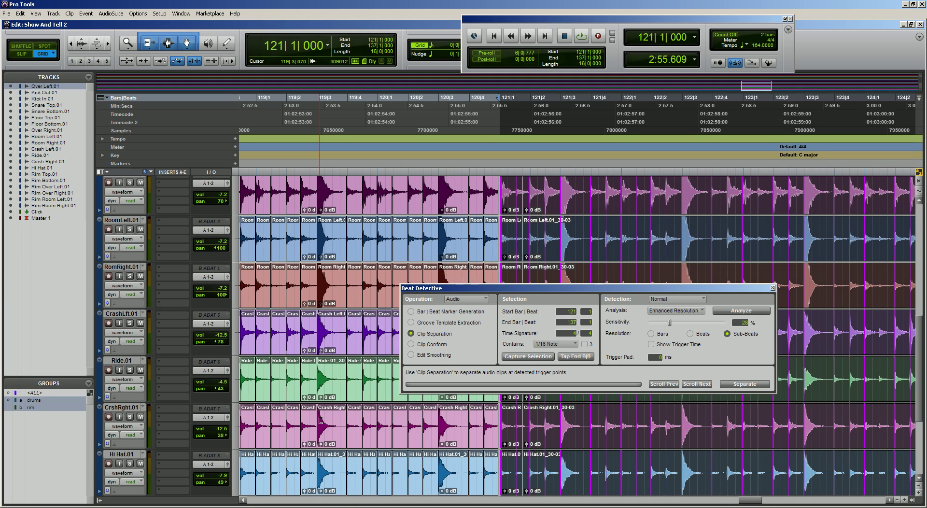
pyautogui.moveTo(555, 289); pyautogui.dragTo(227, 159)
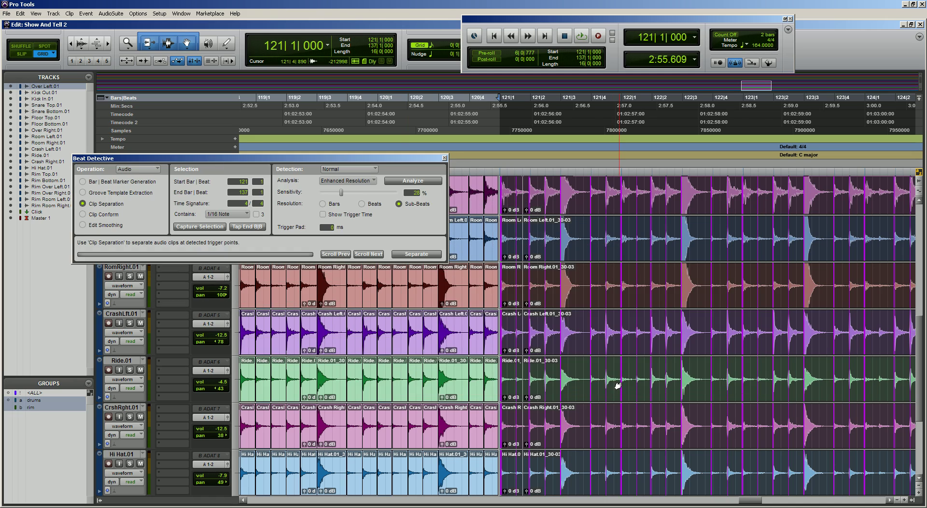
pyautogui.scroll(7, 618, 384)
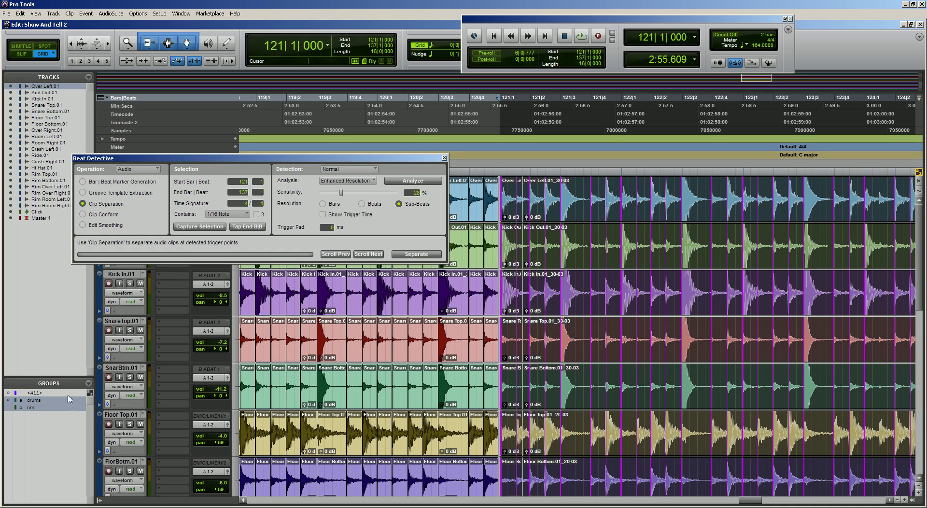
pyautogui.click(429, 254)
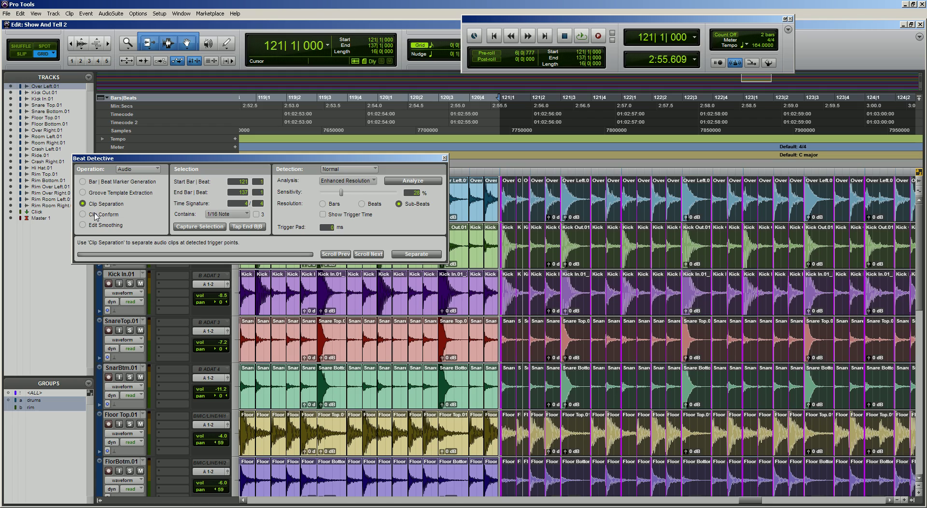
# - Switch Beat Detective to Clip Conform in Groove mode and choose the SaT Ending template from Rick Grooves
pyautogui.click(83, 214)
pyautogui.click(362, 172)
pyautogui.click(347, 180)
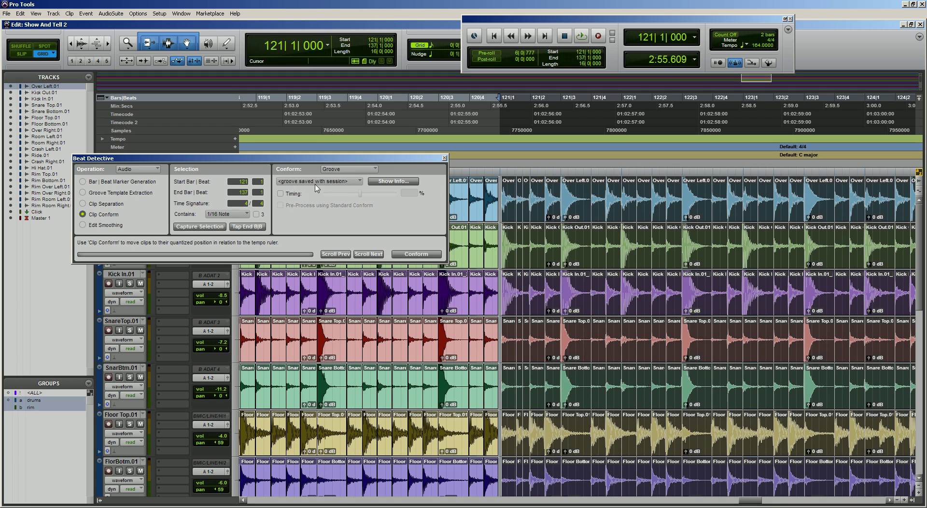
pyautogui.click(350, 182)
pyautogui.moveTo(325, 232)
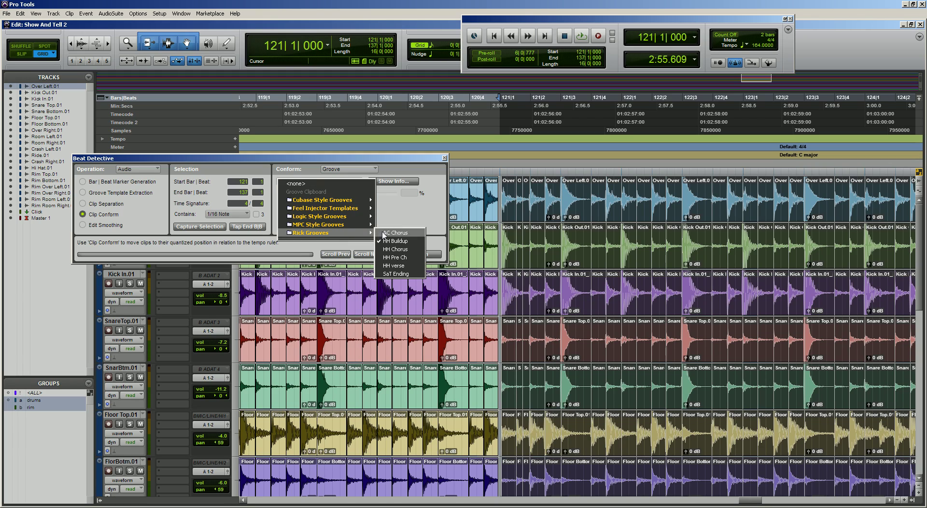
pyautogui.click(410, 274)
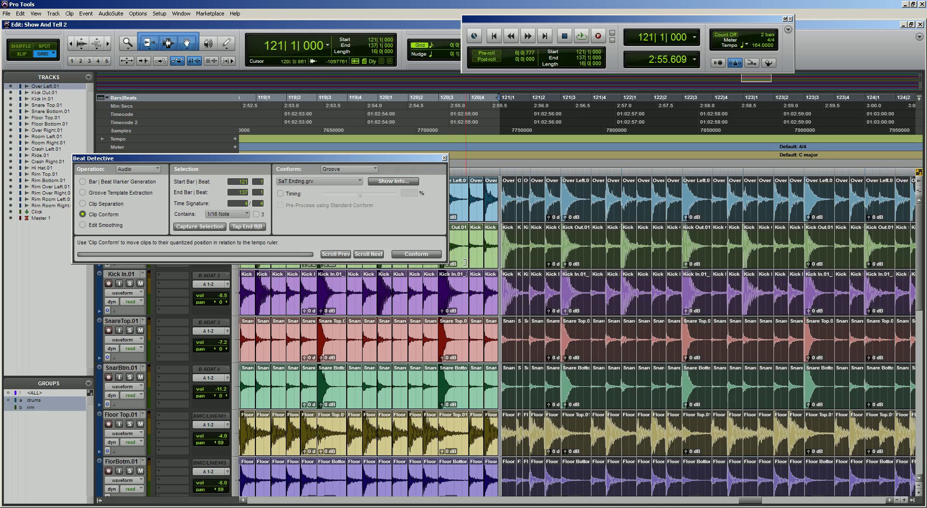
# - Conform the separated drum clips from bar 121 to bar 137 to the chosen groove template
pyautogui.hscroll(5, 488, 335)
pyautogui.hscroll(2, 489, 334)
pyautogui.press('r')
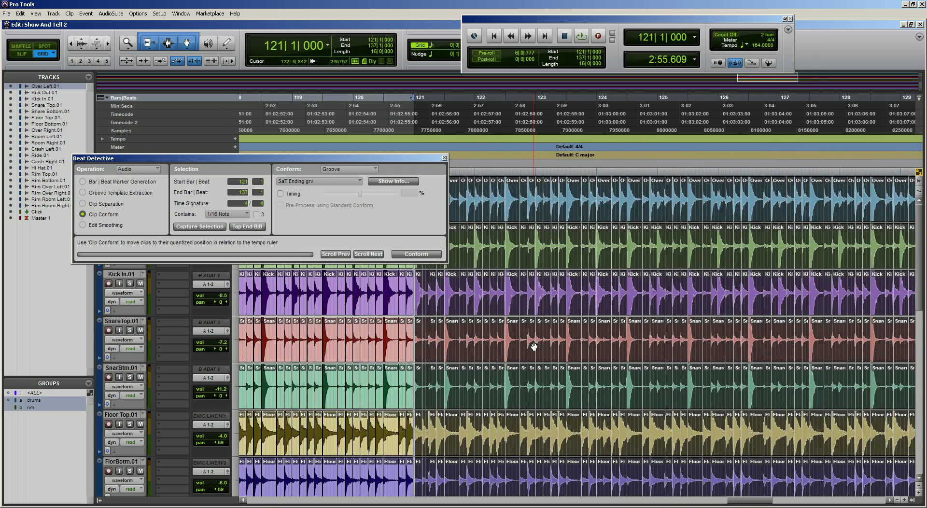
pyautogui.hscroll(2, 561, 349)
pyautogui.scroll(-1, 560, 349)
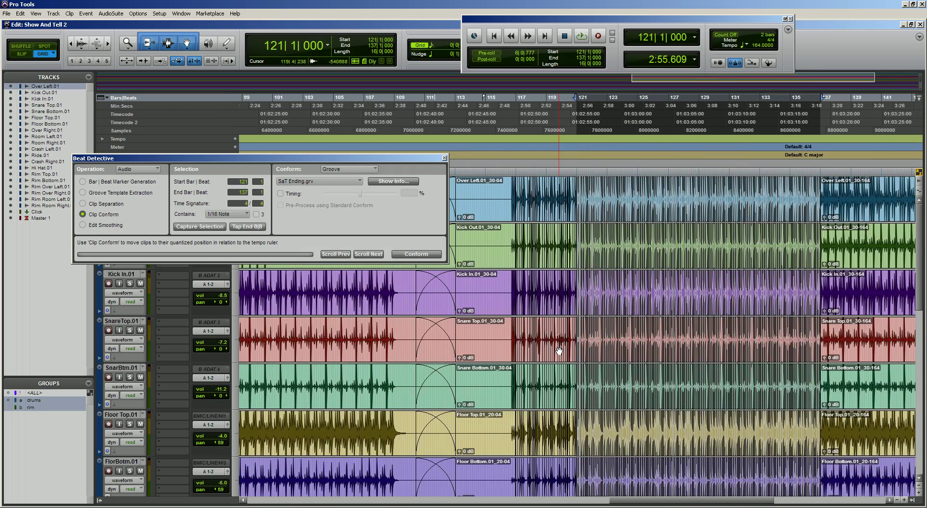
pyautogui.hscroll(7, 555, 352)
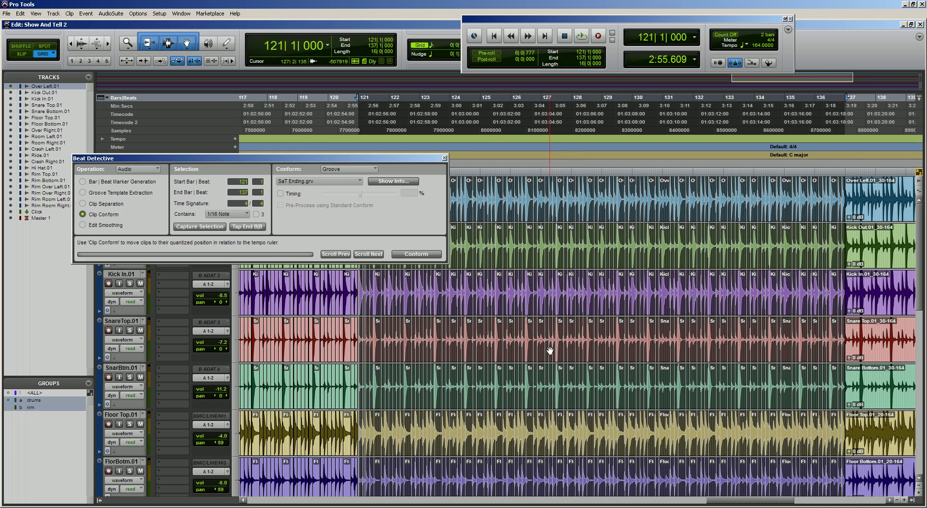
pyautogui.click(425, 256)
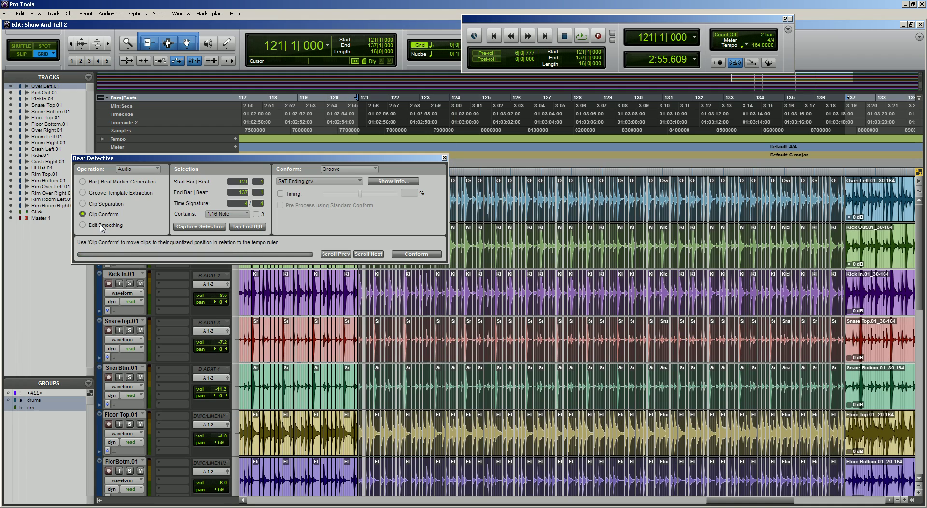
# - Smooth the conformed edits with Fill And Crossfade at a 2 ms crossfade length, and close Beat Detective
pyautogui.click(83, 225)
pyautogui.click(313, 193)
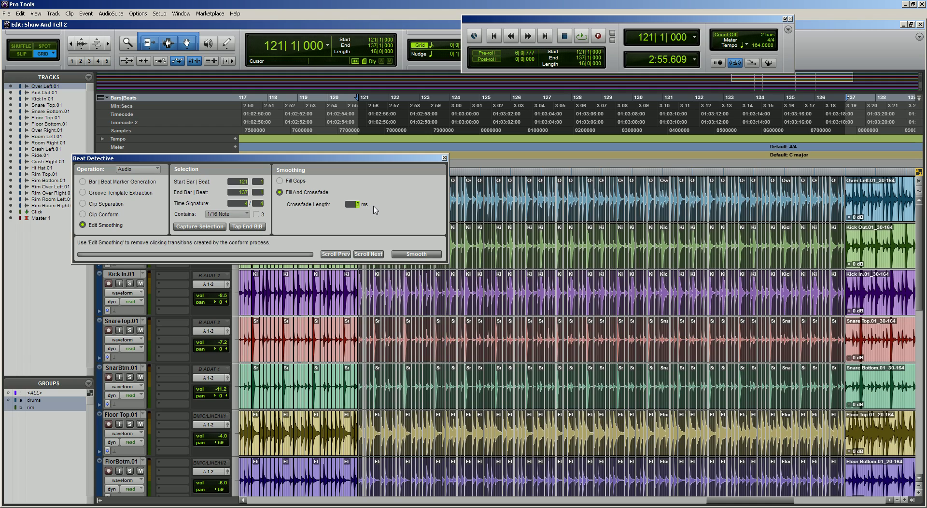
pyautogui.click(425, 257)
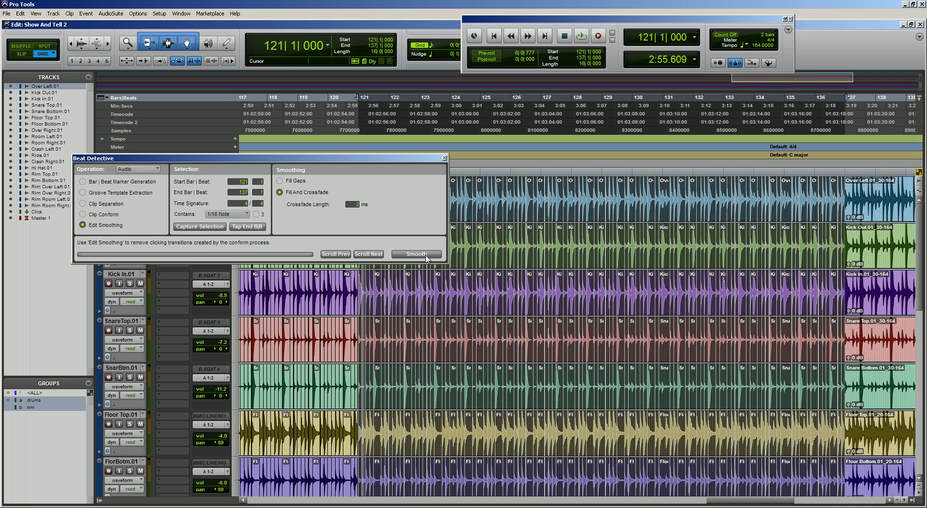
pyautogui.click(444, 158)
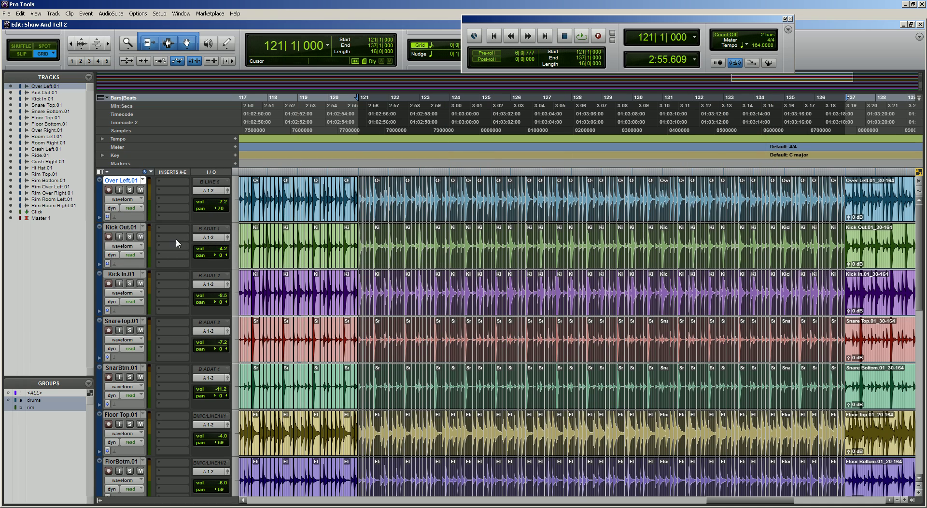
# - Play the conformed drum tracks from 121|1|000 through about bar 137, then stop playback
pyautogui.hscroll(-3, 629, 237)
pyautogui.hscroll(3, 542, 270)
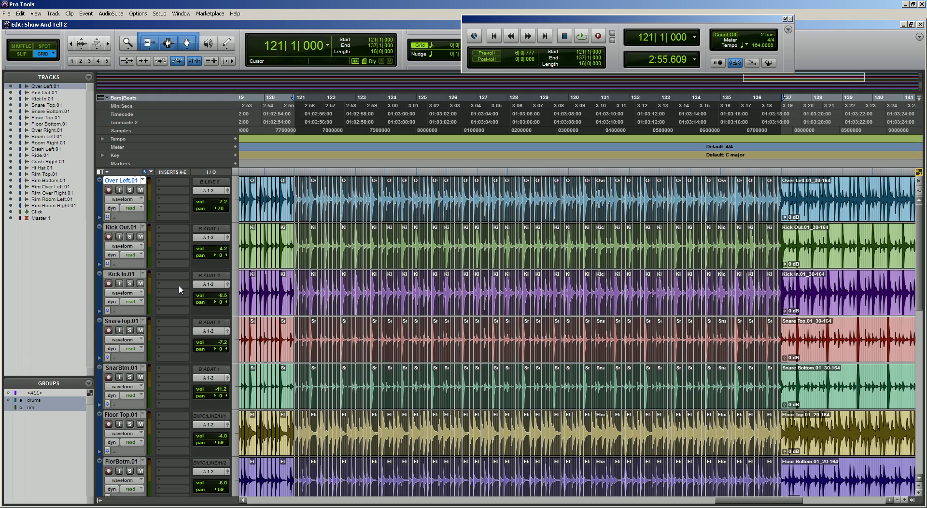
pyautogui.press('space')
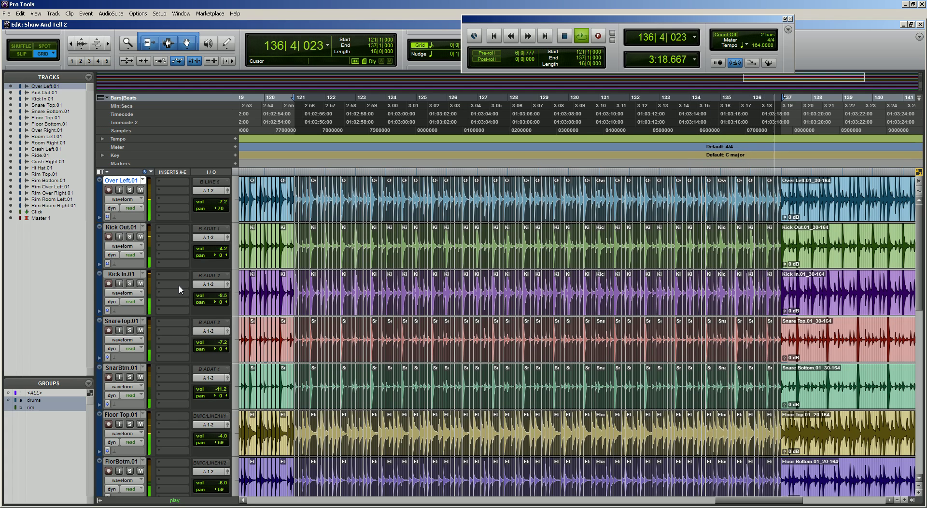
pyautogui.press('space')
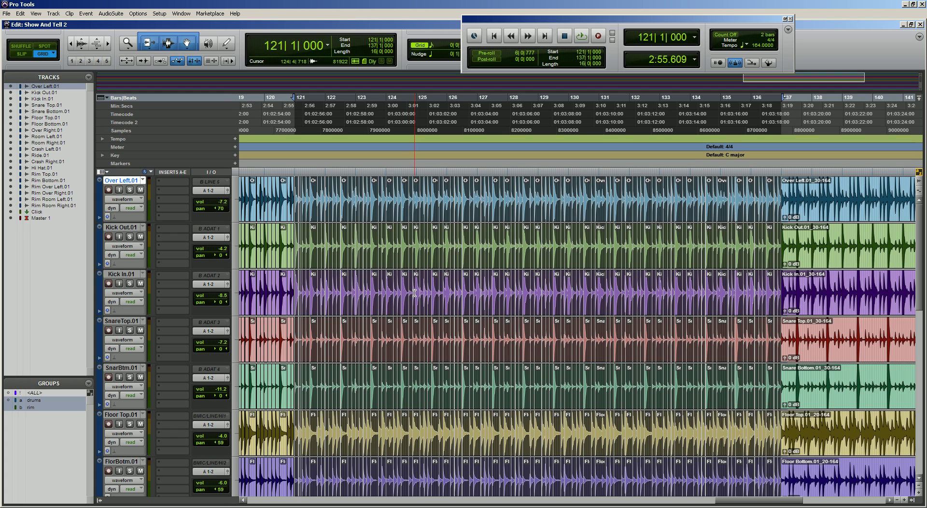
# - In Slip mode, close the gap just before 121|1|000 by trimming the drum clips' starts back, and crossfade the junction
pyautogui.hotkey('ctrl', ']')
pyautogui.hotkey('ctrl', ']')
pyautogui.hotkey('ctrl', ']')
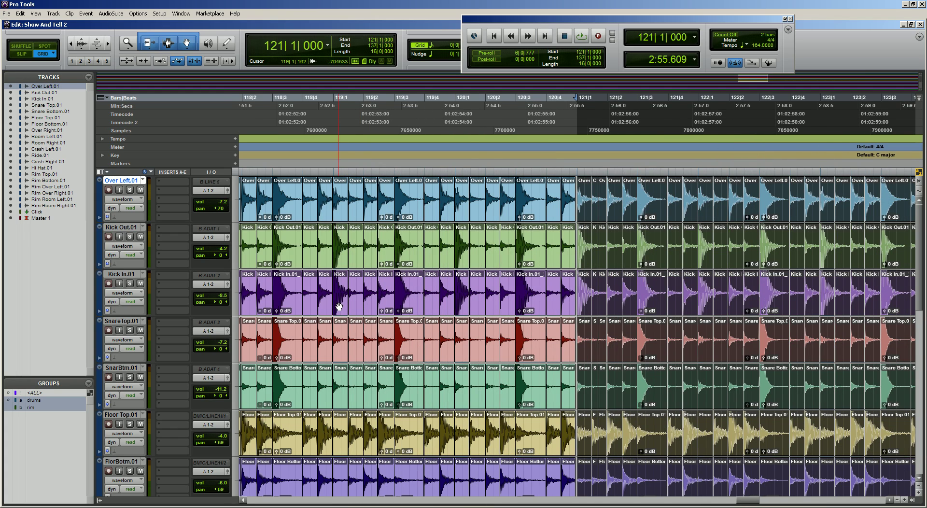
pyautogui.press('t')
pyautogui.press('t')
pyautogui.press('t')
pyautogui.press('Down')
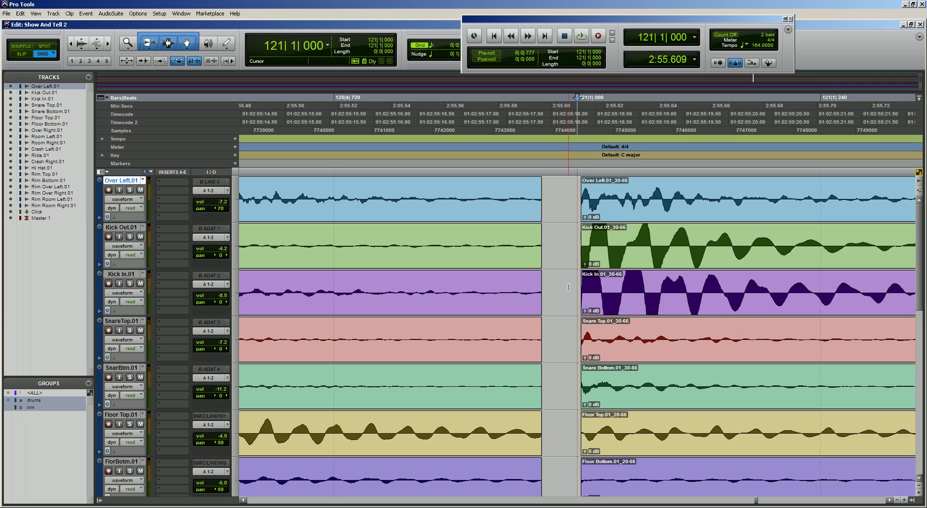
pyautogui.click(19, 56)
pyautogui.moveTo(583, 336); pyautogui.dragTo(522, 358)
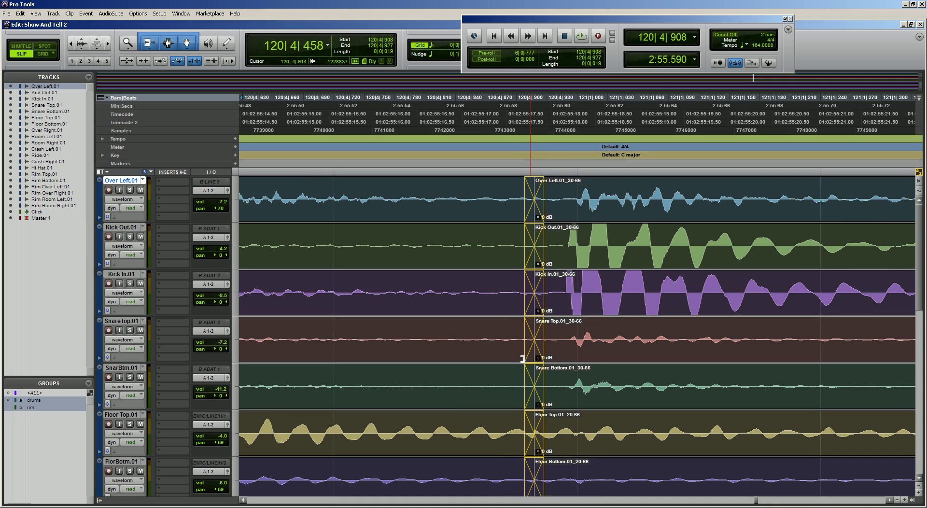
pyautogui.click(570, 337)
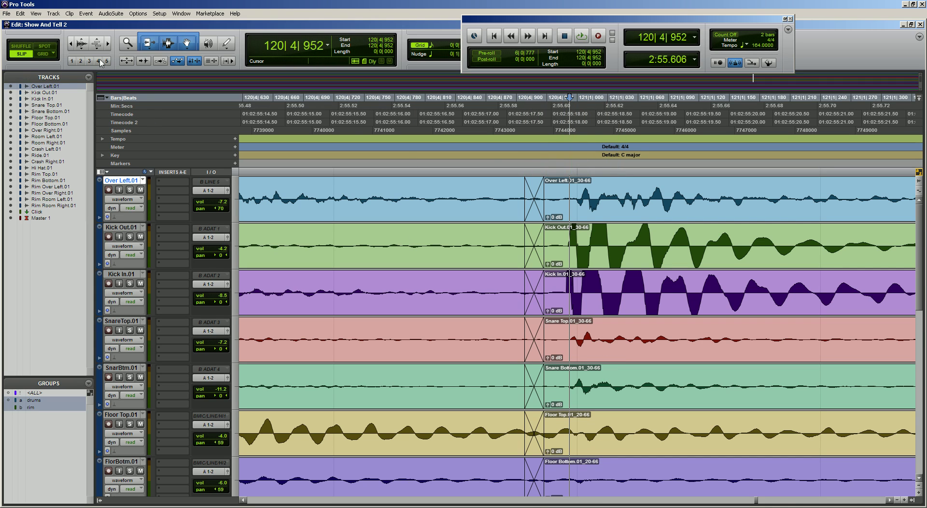
# - Turn on Tab to Transient and enlarge the waveform display on the drum tracks near 121|1|460
pyautogui.click(143, 60)
pyautogui.click(551, 275)
pyautogui.press('Tab')
pyautogui.press('Tab')
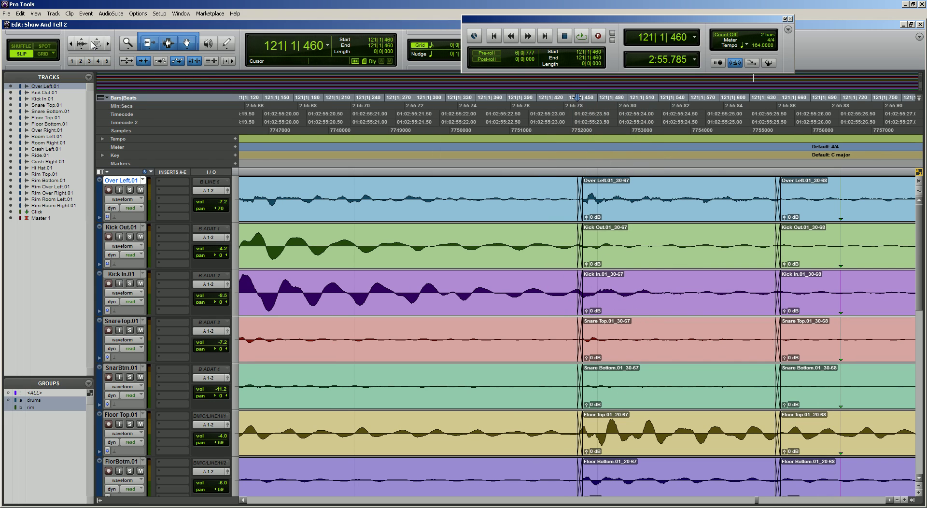
pyautogui.click(95, 42)
pyautogui.click(95, 42)
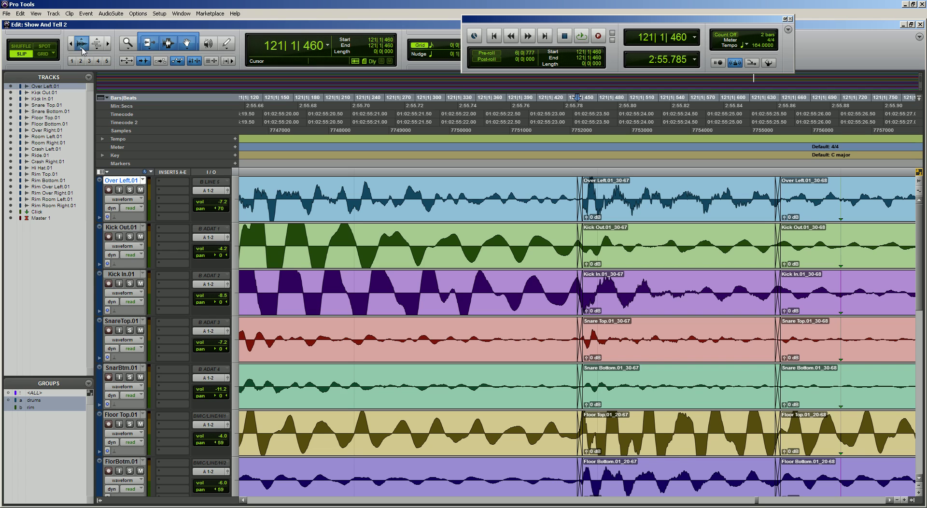
pyautogui.click(82, 46)
pyautogui.click(82, 40)
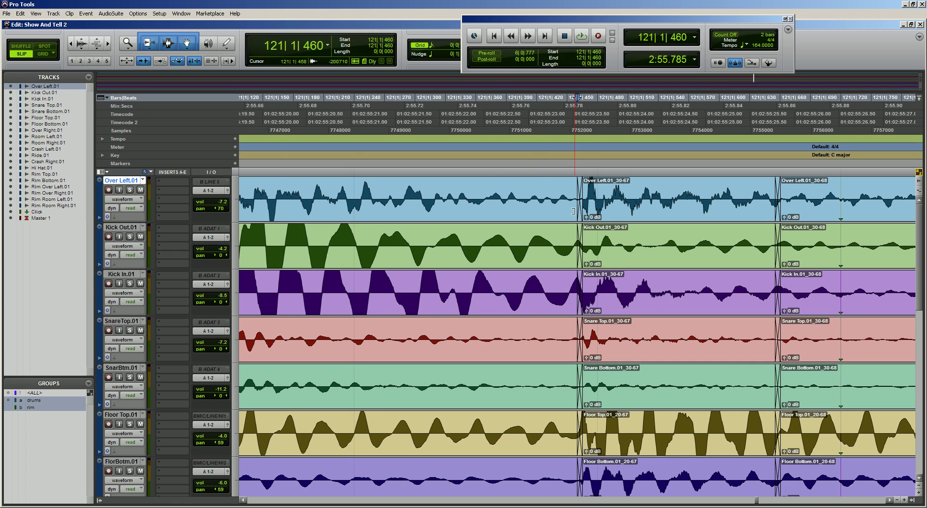
# - Advance to the edit near 121|1|943 and move its crossfade ahead of the hit to about 121|1|927
pyautogui.press('Tab')
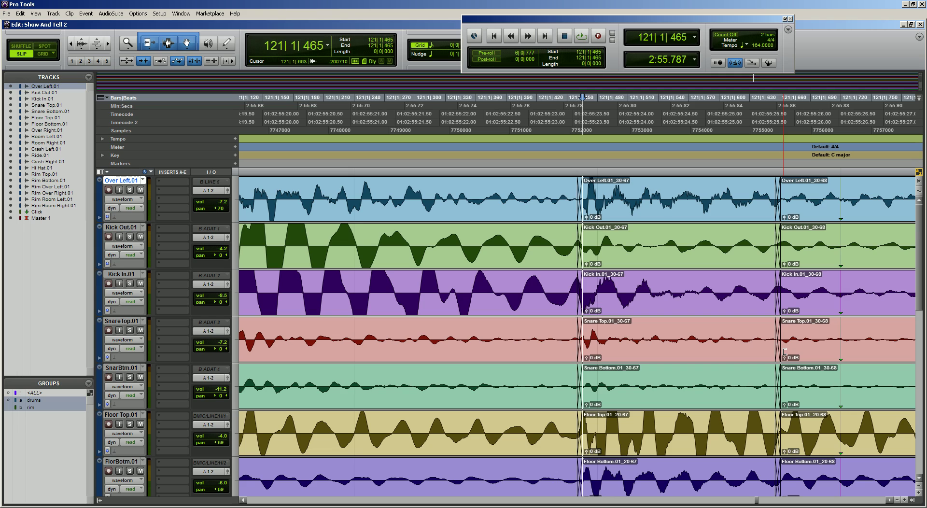
pyautogui.press('Tab')
pyautogui.press('Tab')
pyautogui.press('Tab')
pyautogui.press('Tab')
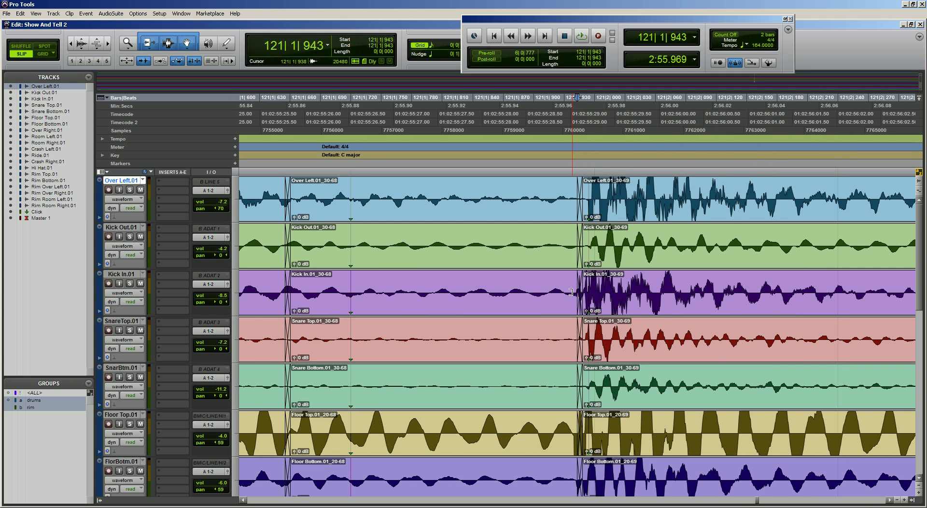
pyautogui.moveTo(571, 292); pyautogui.dragTo(562, 291)
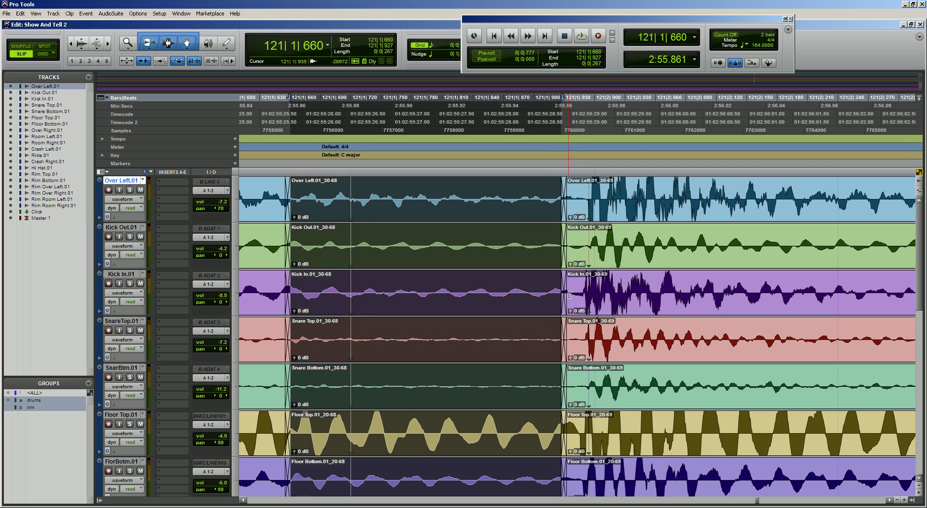
# - Move the crossfade near 121|2|453 slightly earlier on all drum tracks, to about 121|2|447, ahead of the hit
pyautogui.press('Tab')
pyautogui.press('Tab')
pyautogui.press('Tab')
pyautogui.press('Tab')
pyautogui.press('Tab')
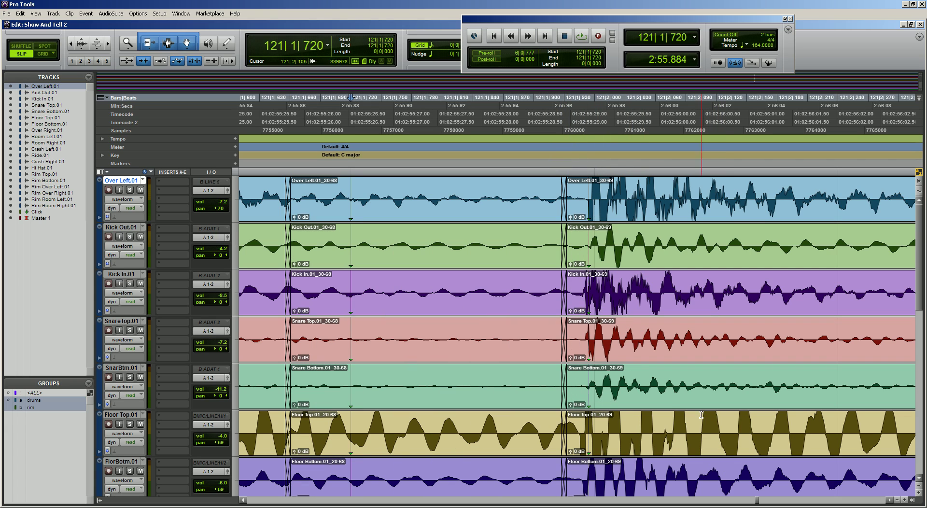
pyautogui.click(568, 291)
pyautogui.click(463, 174)
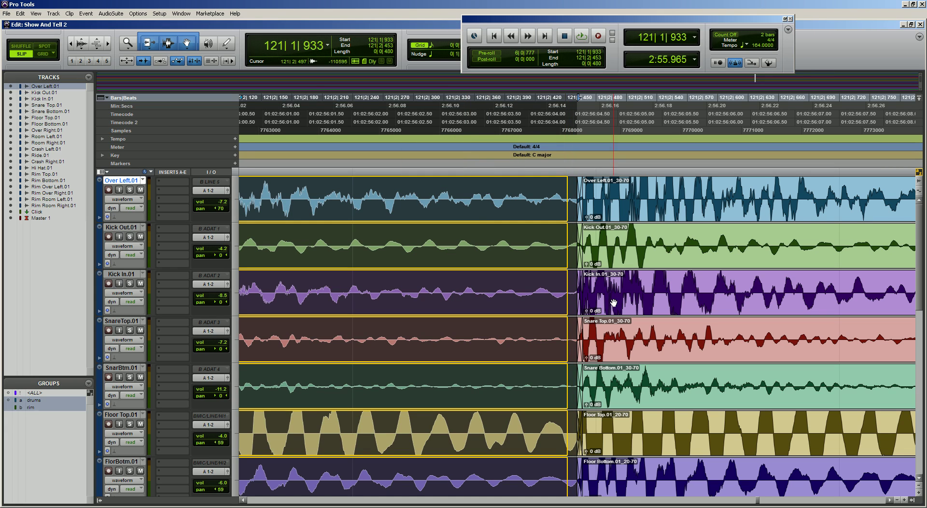
pyautogui.moveTo(572, 294); pyautogui.dragTo(562, 294)
pyautogui.press('Tab')
pyautogui.press('Tab')
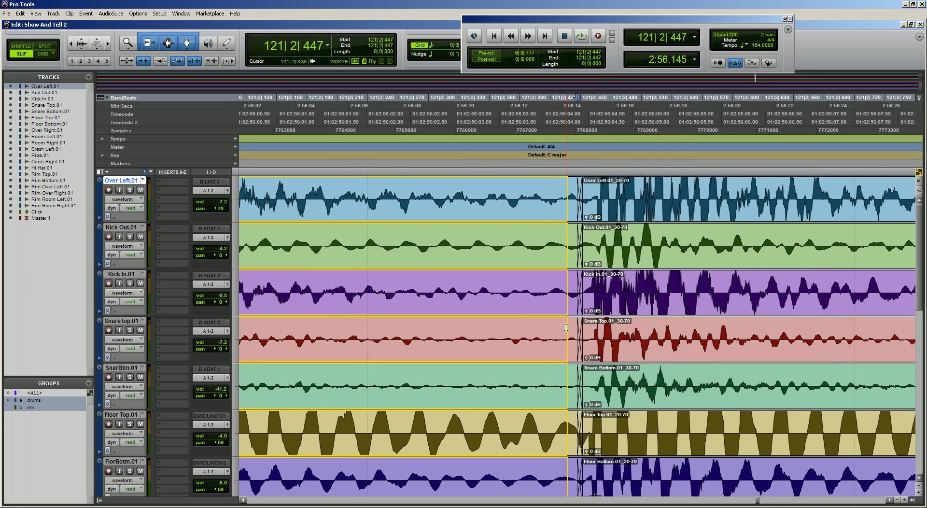
# - Move the crossfade near 121|2|937 back to about 121|2|923, and try to adjust the following edit
pyautogui.press('Tab')
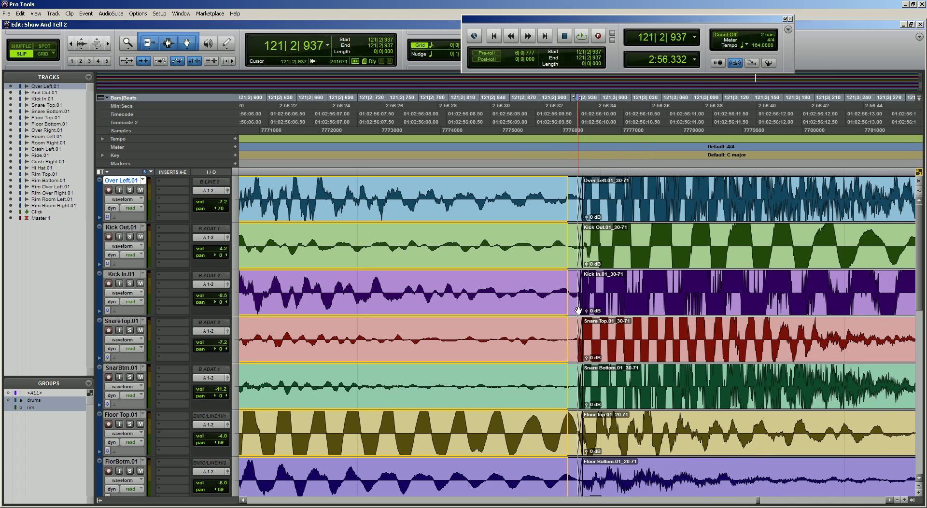
pyautogui.moveTo(573, 297); pyautogui.dragTo(559, 296)
pyautogui.press('Tab')
pyautogui.press('Tab')
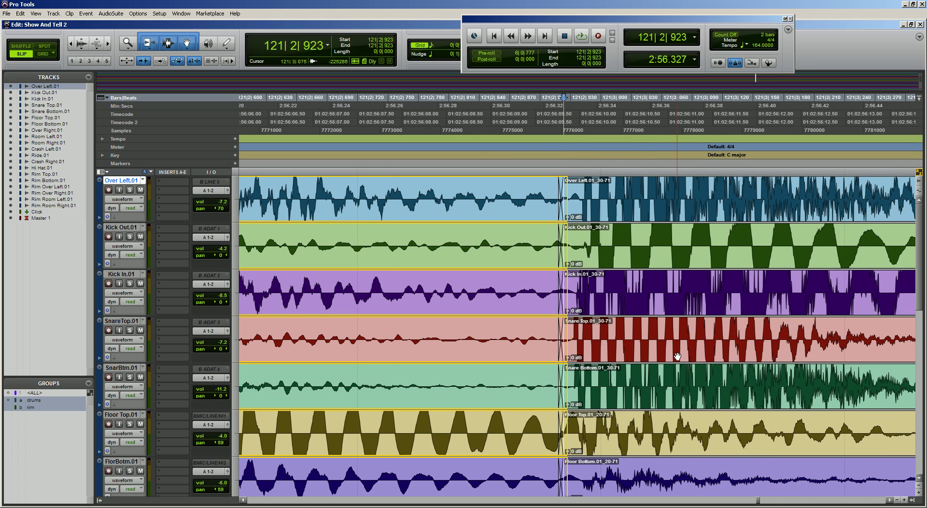
pyautogui.press('Tab')
pyautogui.moveTo(597, 292); pyautogui.dragTo(591, 303)
pyautogui.click(462, 175)
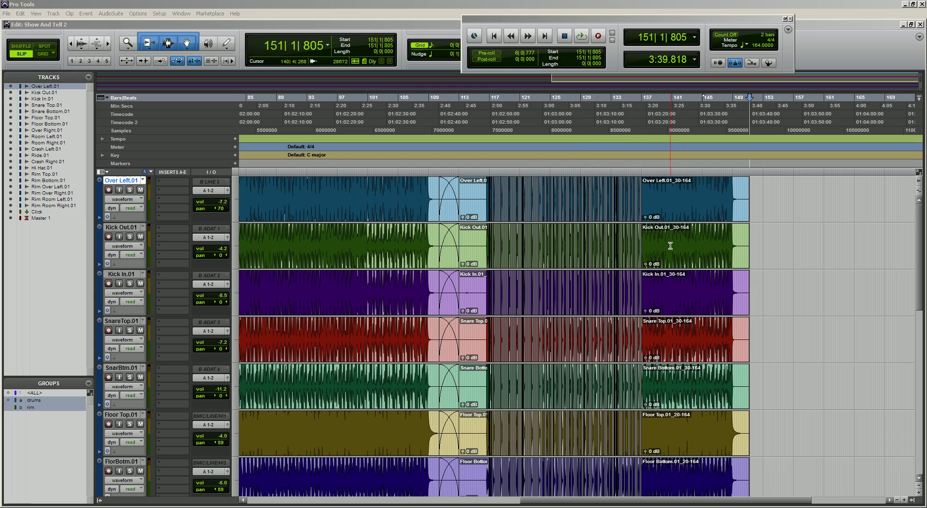
# - Examine the drum tracks from the end of the song back to the start of the conformed section near bar 117
pyautogui.click(771, 321)
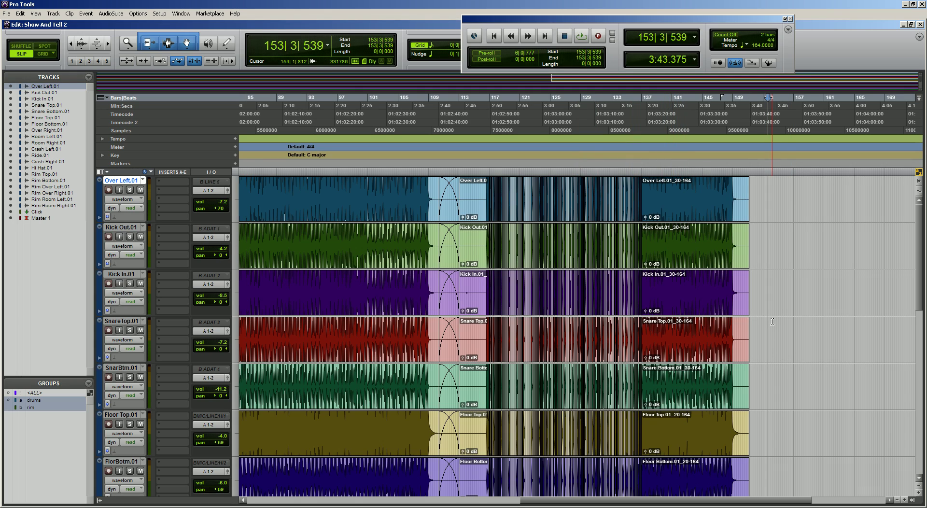
pyautogui.scroll(-10, 560, 308)
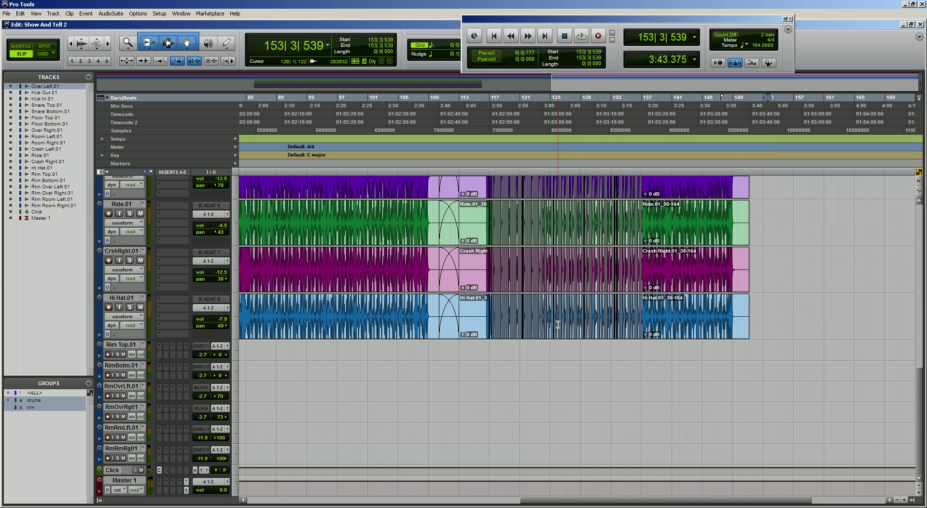
pyautogui.scroll(10, 527, 260)
pyautogui.hotkey('ctrl', ']')
pyautogui.hotkey('ctrl', ']')
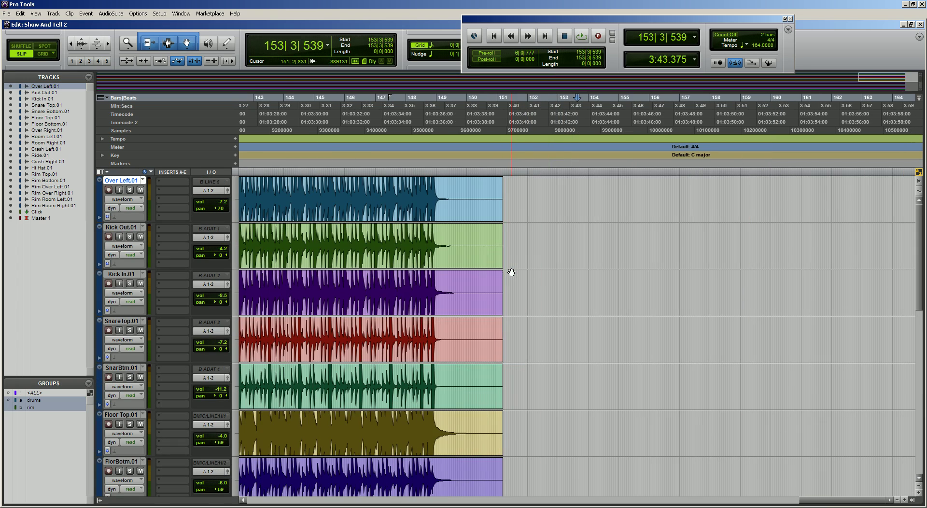
pyautogui.hscroll(-10, 523, 310)
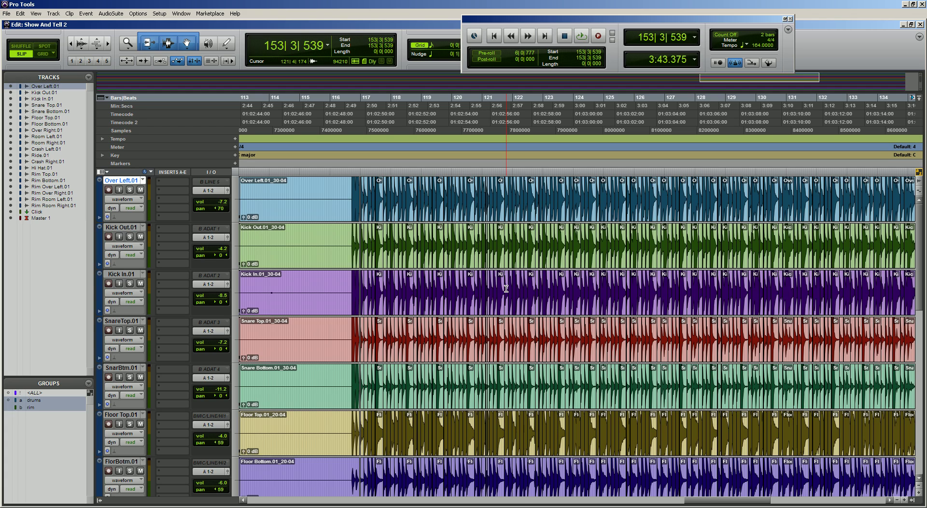
pyautogui.click(343, 280)
pyautogui.hotkey('ctrl', ']')
pyautogui.hotkey('ctrl', ']')
pyautogui.hotkey('ctrl', ']')
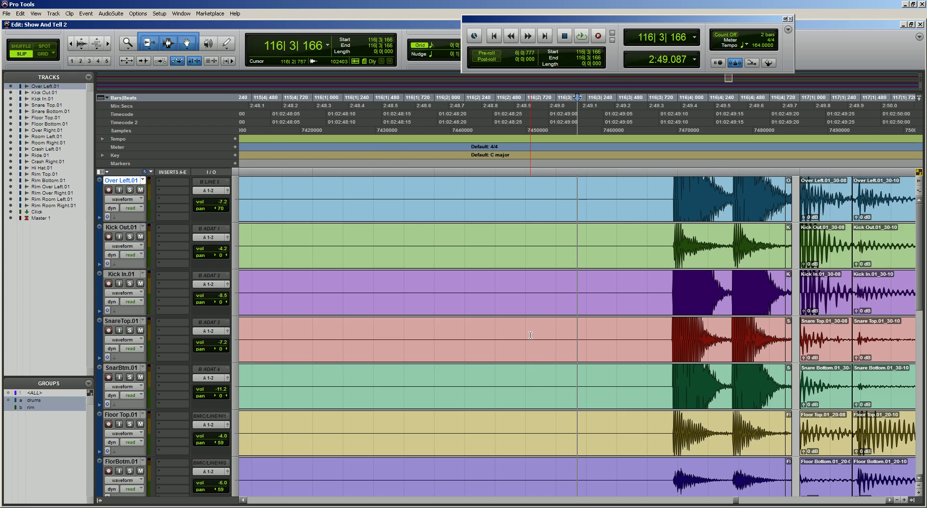
pyautogui.press('t')
pyautogui.hscroll(5, 548, 337)
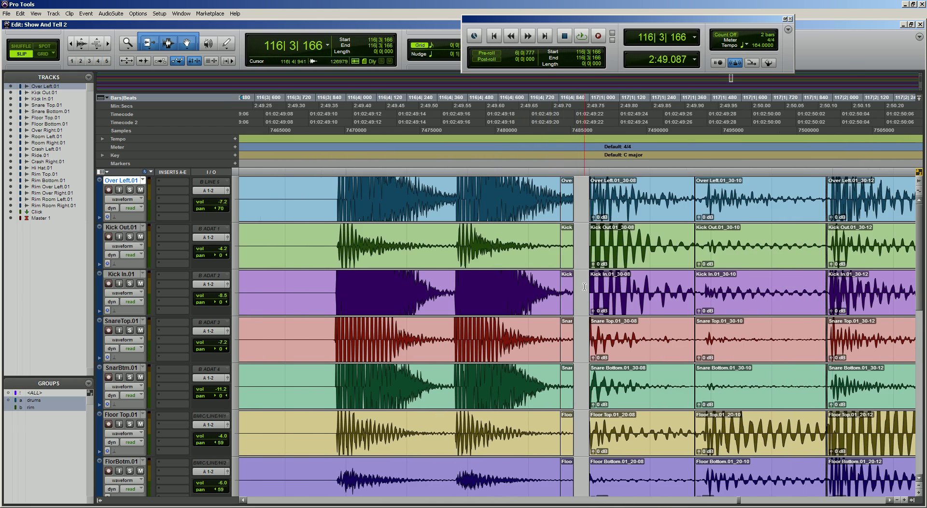
# - Play the edited drum tracks from 116|4|952, just before bar 117, through about bar 138, and stop playback
pyautogui.click(582, 288)
pyautogui.hotkey('ctrl', '[')
pyautogui.hotkey('ctrl', '[')
pyautogui.hotkey('ctrl', '[')
pyautogui.hotkey('ctrl', '[')
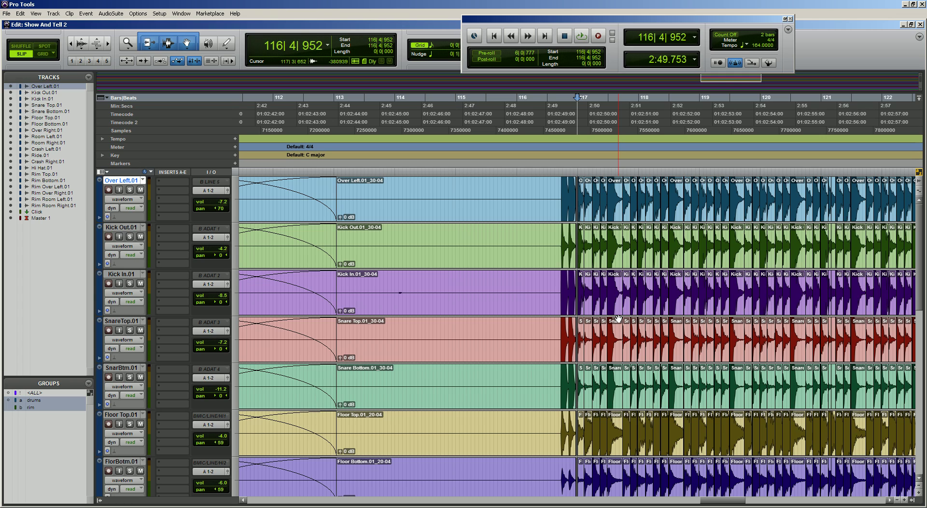
pyautogui.press('space')
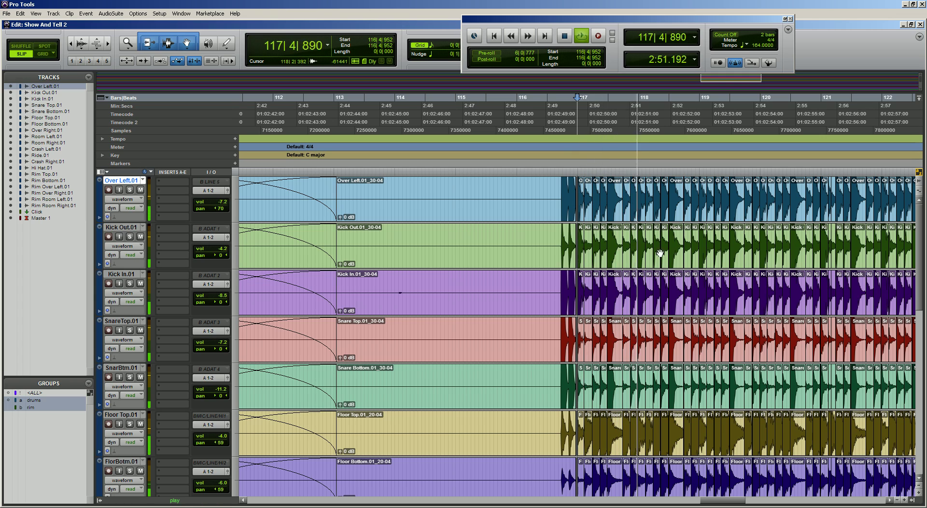
pyautogui.hscroll(6, 679, 297)
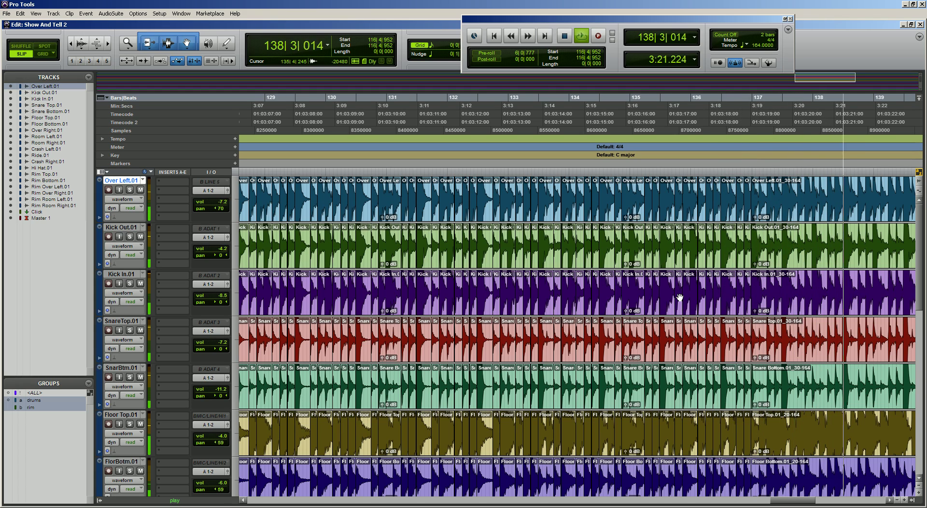
pyautogui.press('space')
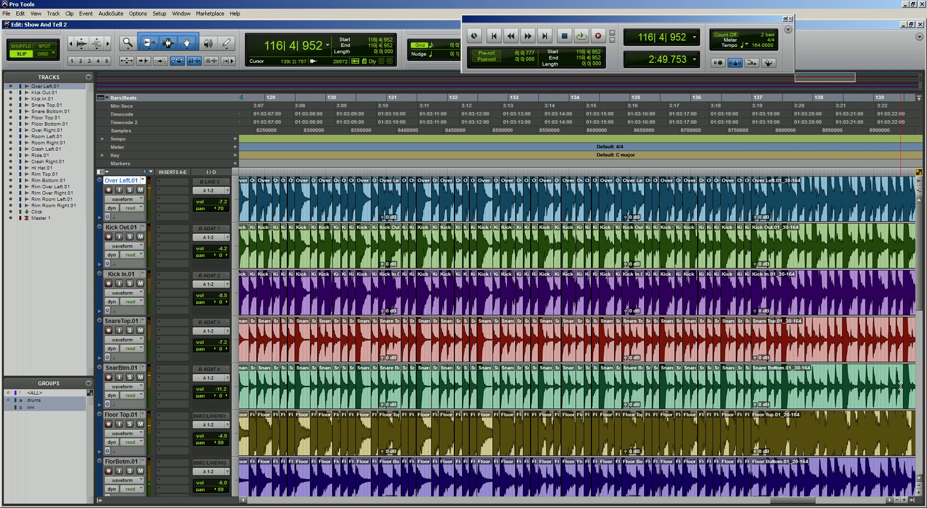
# - Separate the drum clips just ahead of the kick hit near 125|4|880
pyautogui.hscroll(-10, 486, 369)
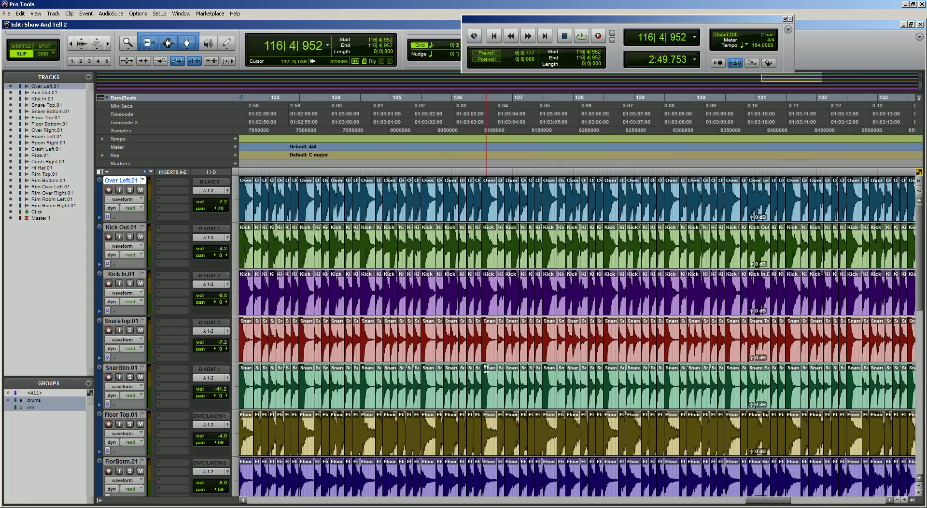
pyautogui.scroll(5, 431, 283)
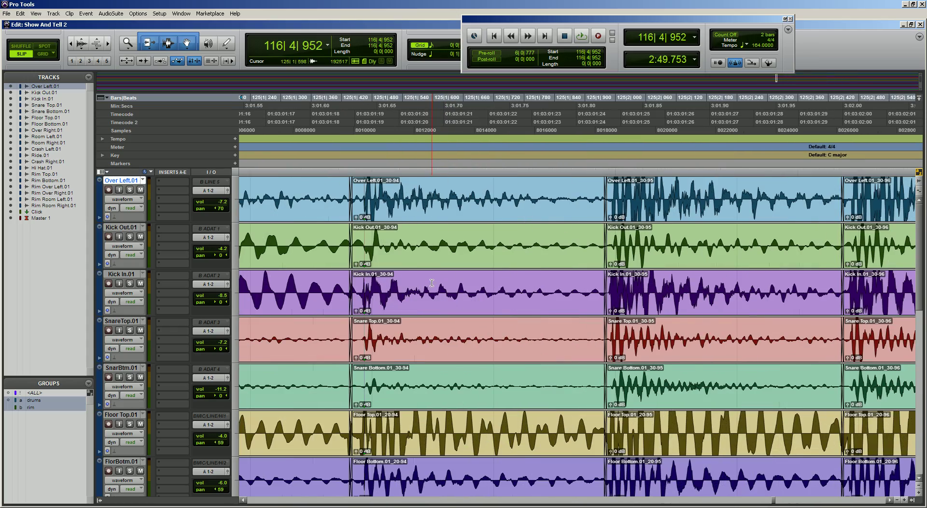
pyautogui.hscroll(10, 534, 293)
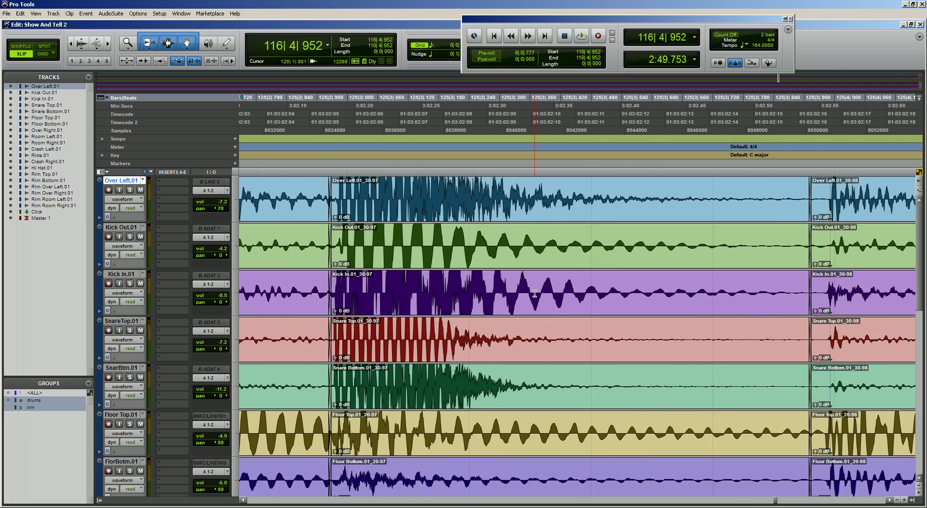
pyautogui.hscroll(4, 534, 293)
pyautogui.hscroll(4, 534, 293)
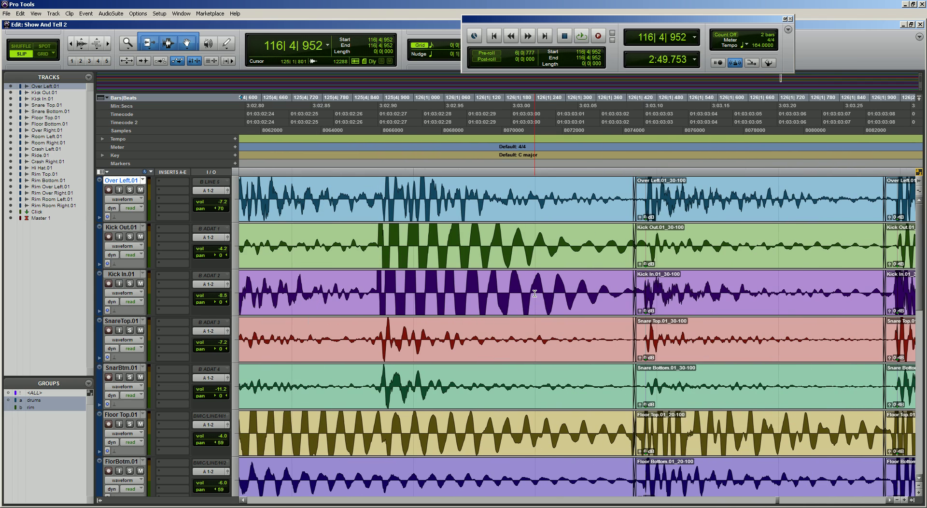
pyautogui.click(378, 192)
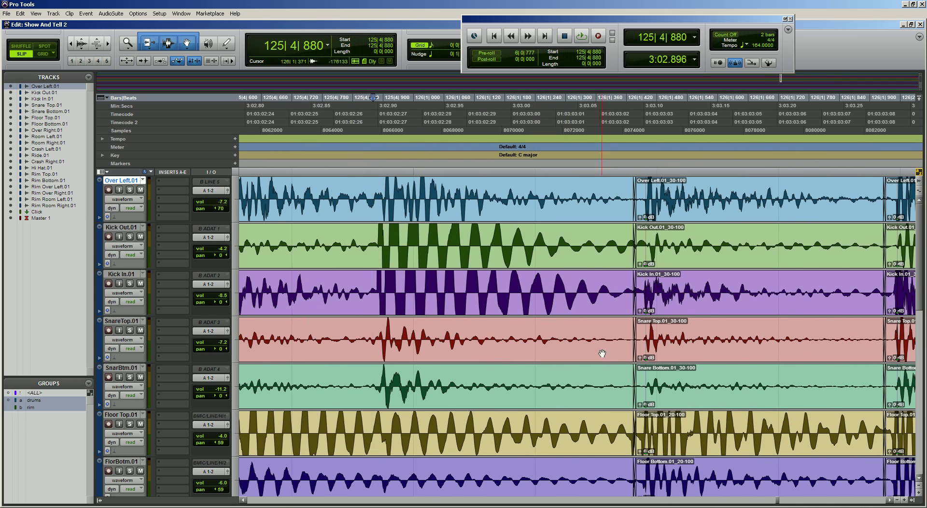
pyautogui.hscroll(-2, 548, 340)
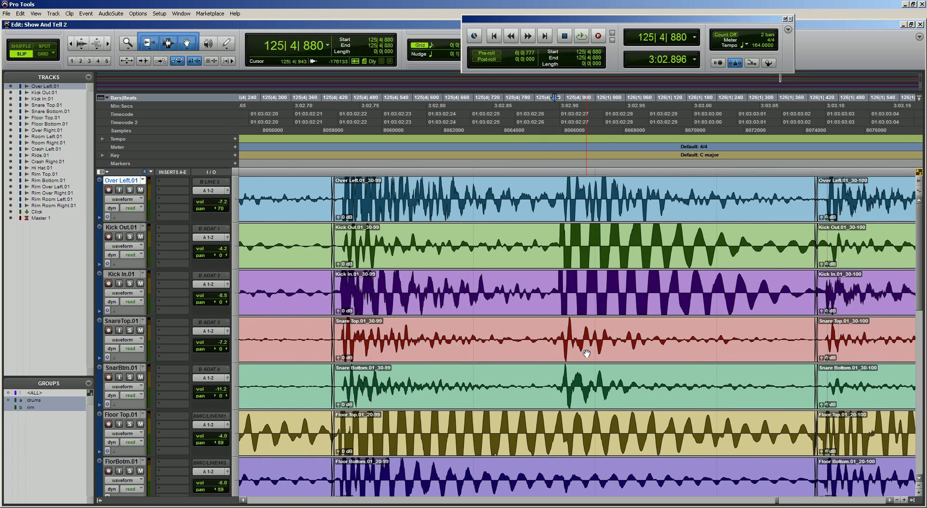
pyautogui.press('b')
# - Shift the separated drum clips' start to about 125|4|921, and move the crossfade at their end to about 126|1|417
pyautogui.moveTo(632, 356); pyautogui.dragTo(645, 356)
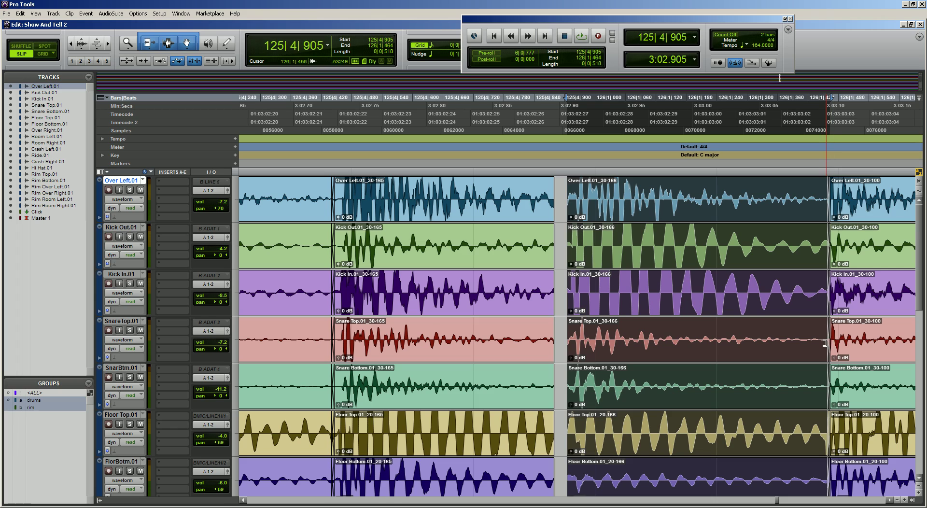
pyautogui.moveTo(821, 343); pyautogui.dragTo(815, 343)
pyautogui.moveTo(595, 352); pyautogui.dragTo(603, 352)
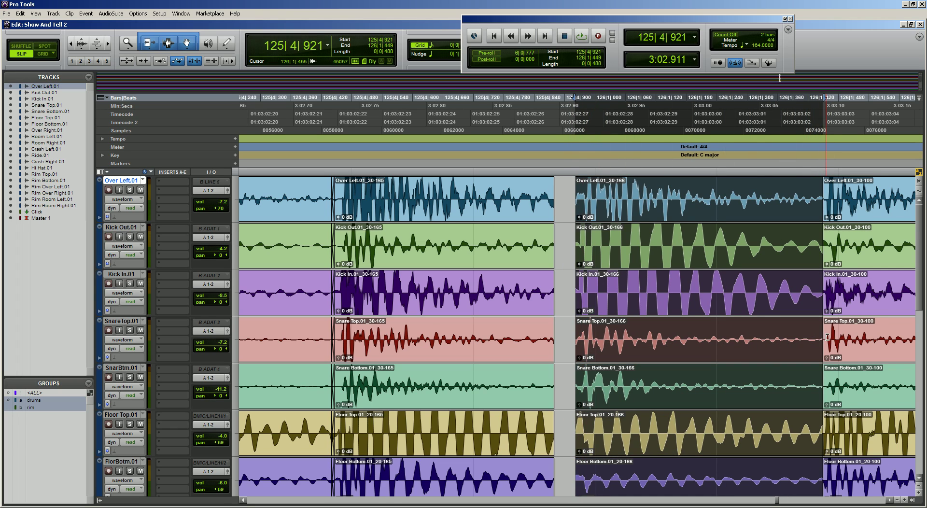
pyautogui.moveTo(818, 358); pyautogui.dragTo(806, 340)
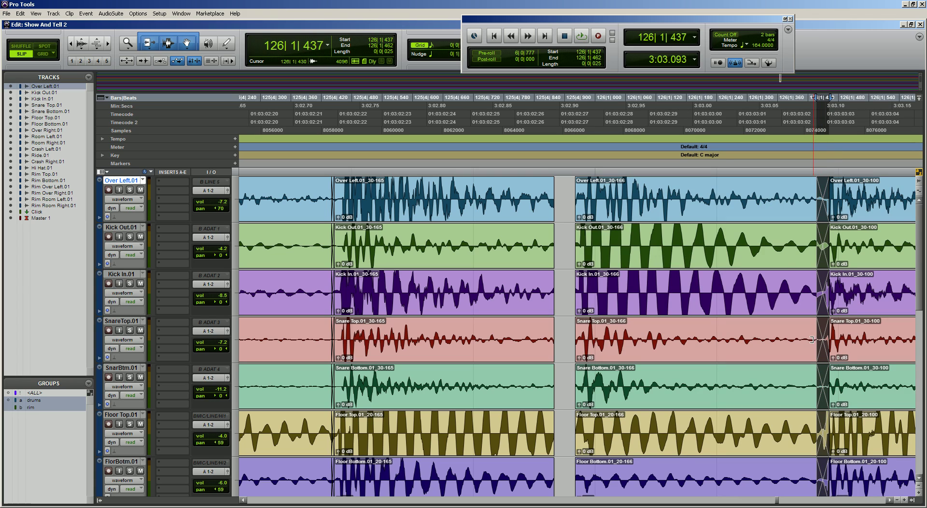
# - Trim the shifted clips' start back to about 125|4|876 to close the gap, dismiss the error, and crossfade the join
pyautogui.moveTo(579, 340); pyautogui.dragTo(552, 344)
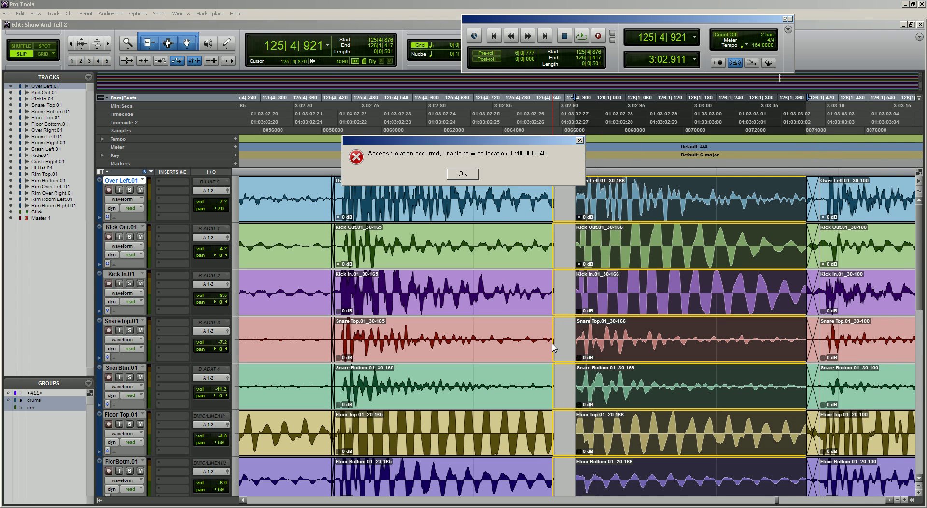
pyautogui.click(462, 173)
pyautogui.moveTo(556, 384); pyautogui.dragTo(550, 403)
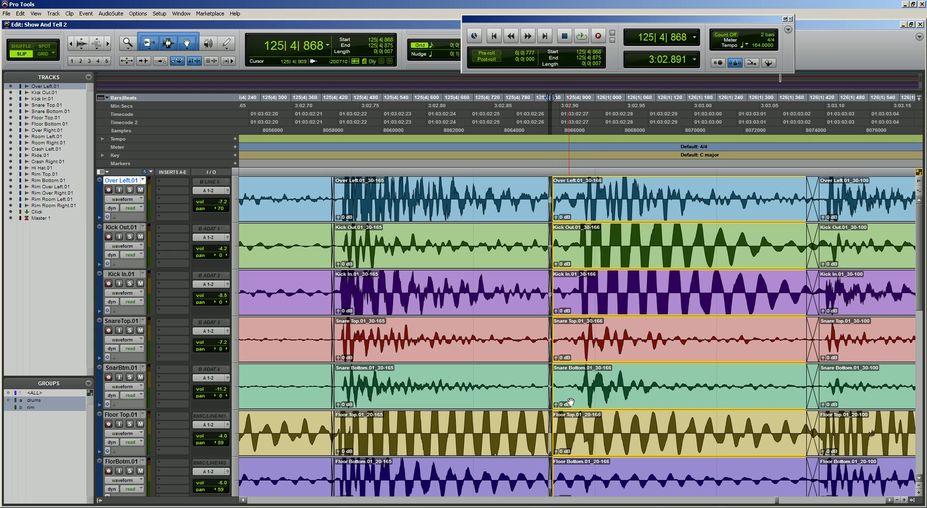